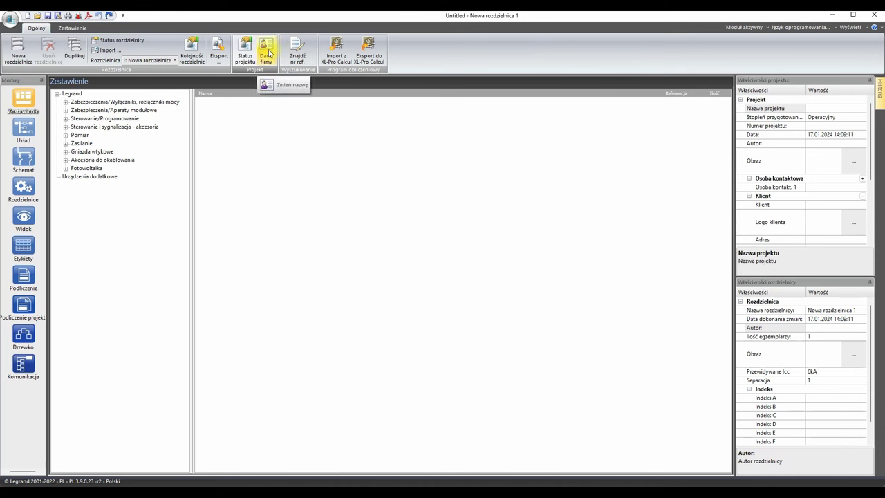
left_click(227, 52)
left_click(227, 52)
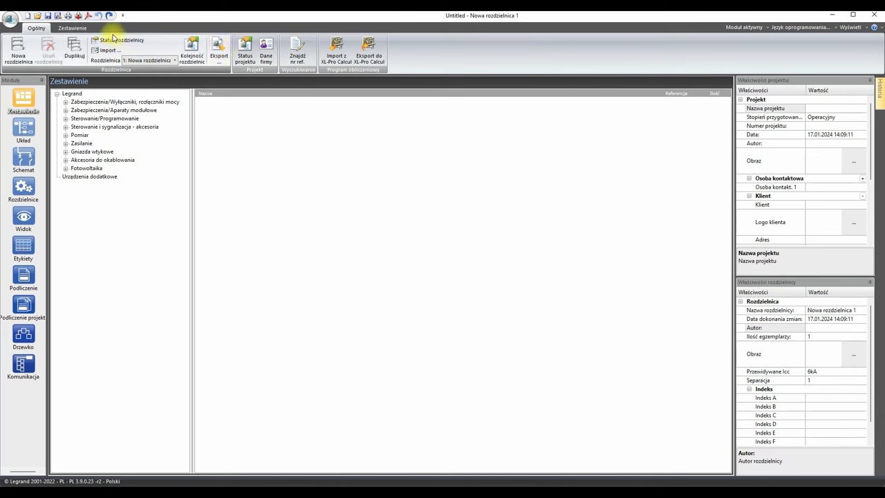
Add a second switchboard to the project, delete it again and keep the first switchboard selected
left_click(14, 44)
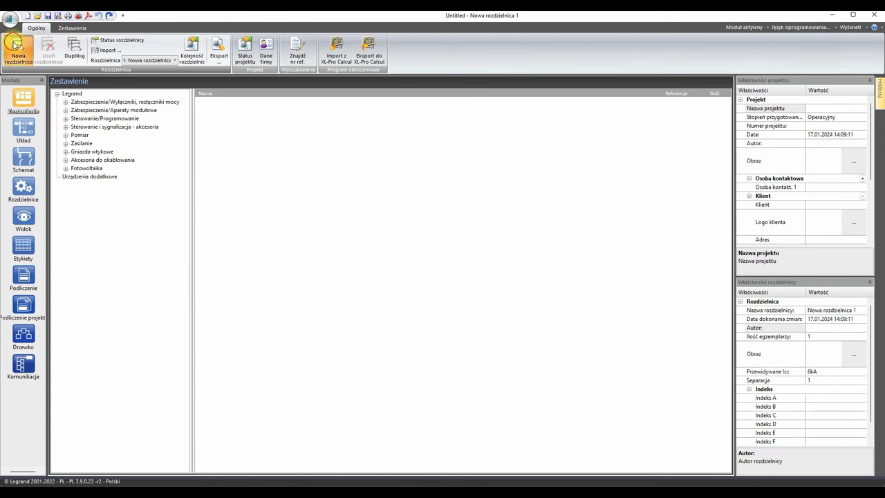
left_click(173, 62)
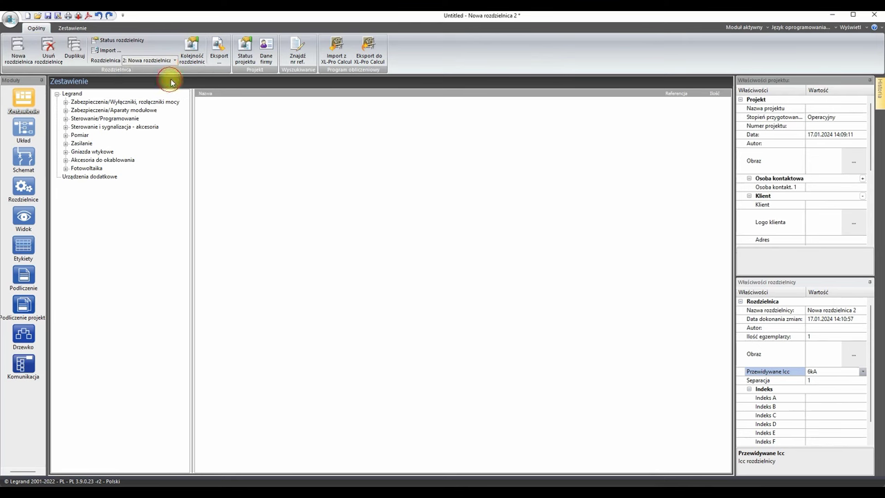
left_click(48, 48)
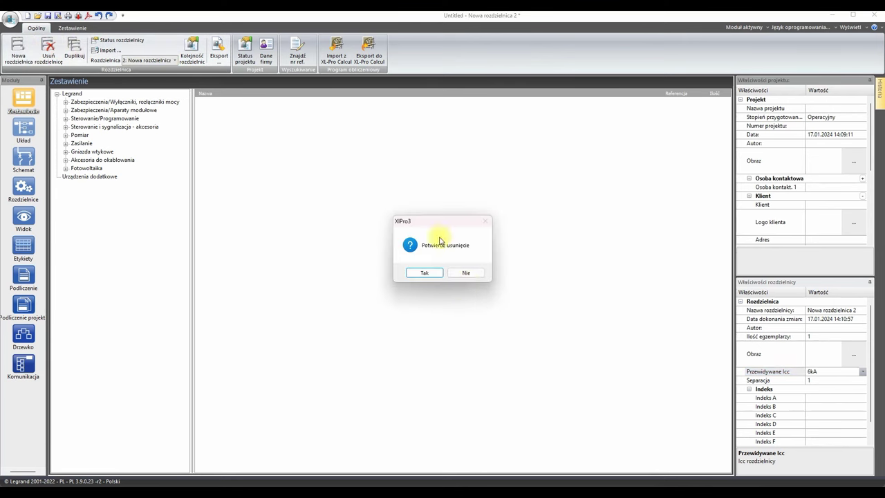
left_click(425, 273)
left_click(165, 63)
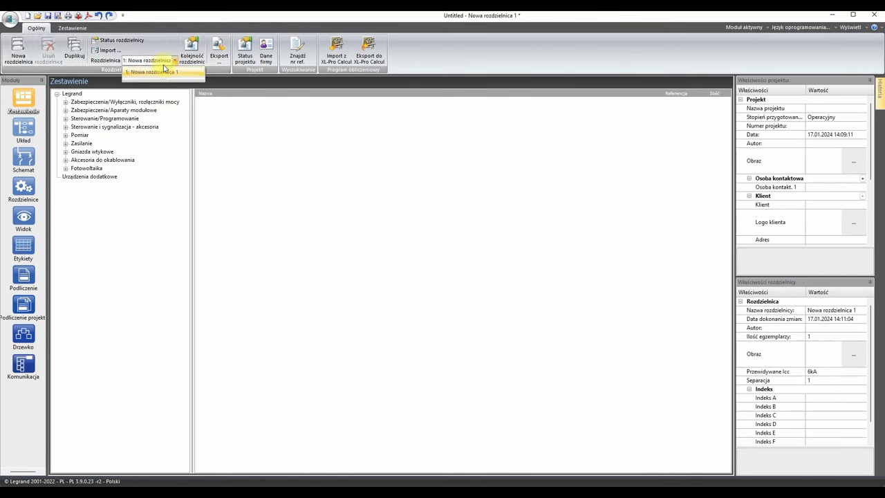
left_click(164, 70)
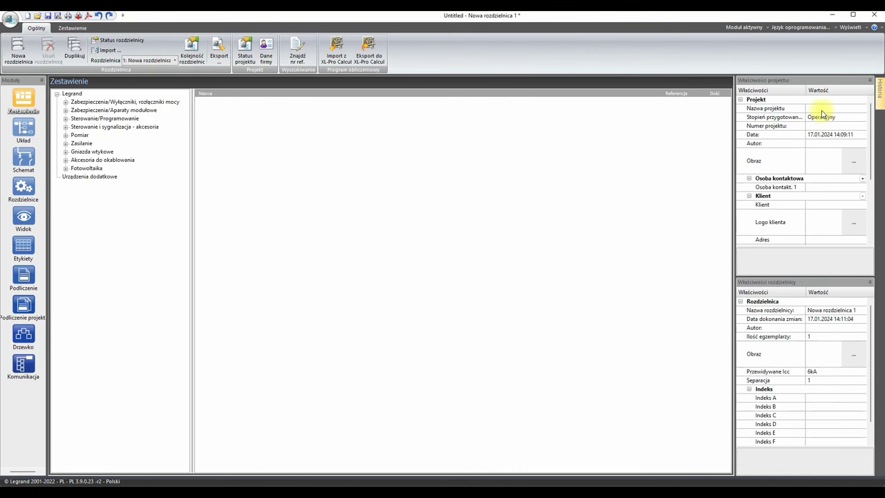
Rename the switchboard as "Rozdzielnica mieszkaniowa" in the switchboard properties
left_click(850, 310)
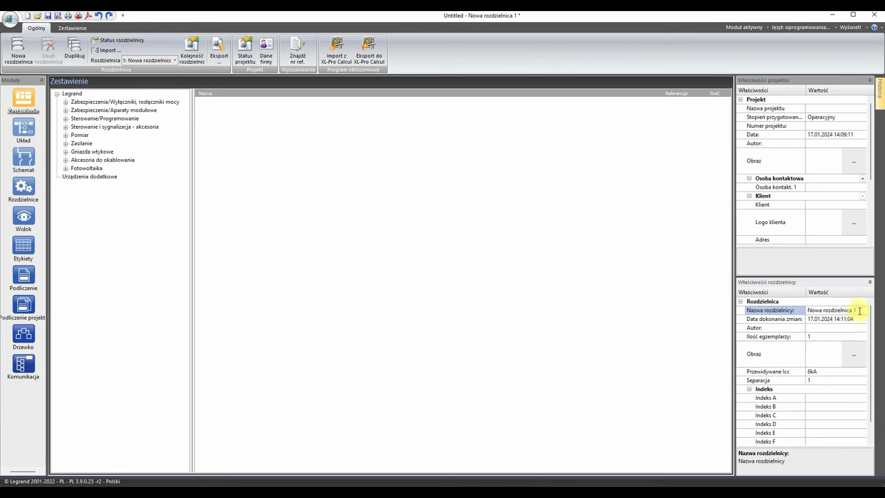
left_click(860, 310)
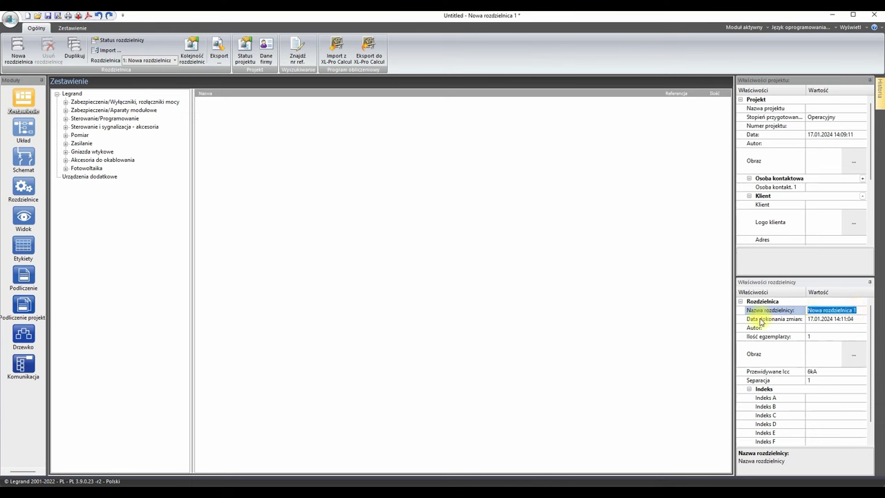
type("Ro")
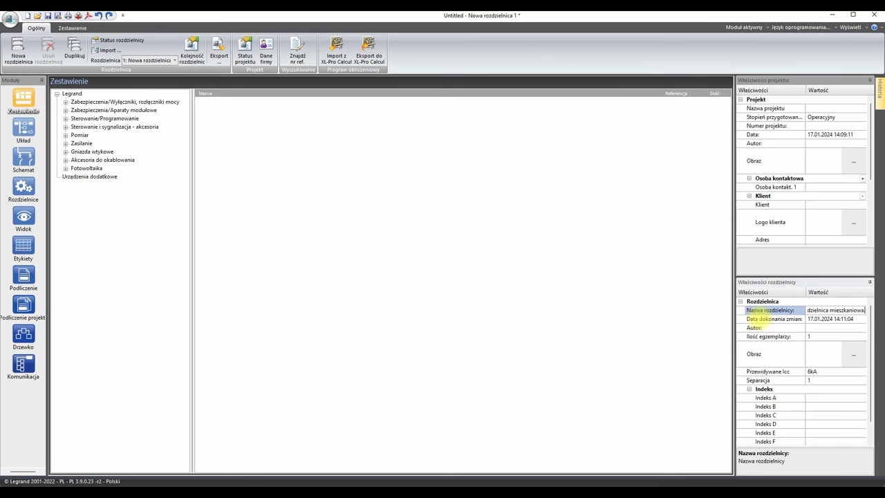
key("Return")
Add one FR300 isolating switch, 1P 40A, from the modular protection devices to the equipment list
left_click(65, 111)
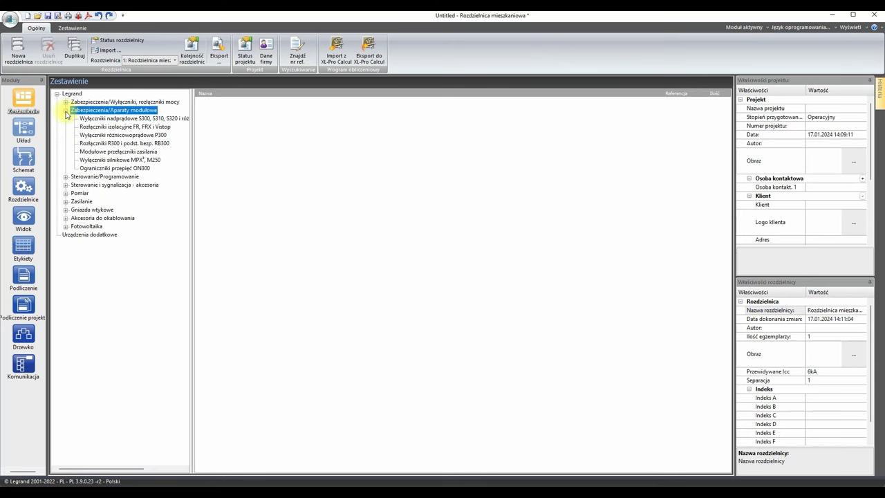
double_click(164, 127)
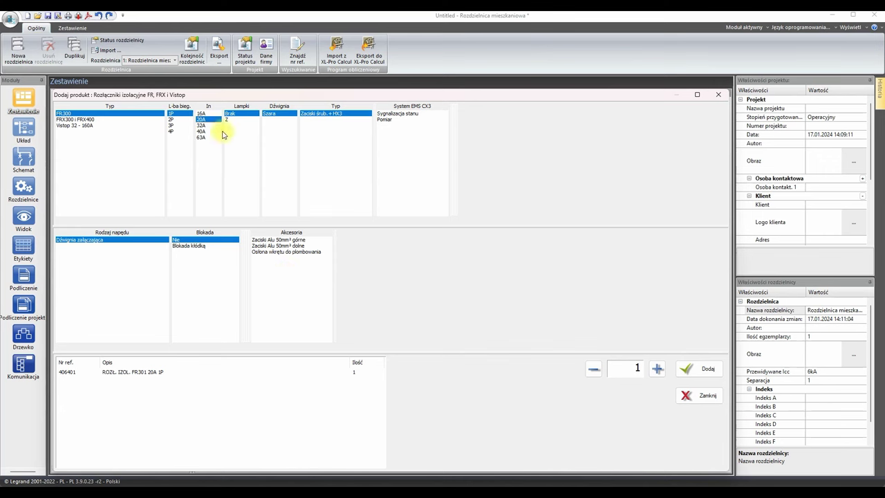
left_click(201, 130)
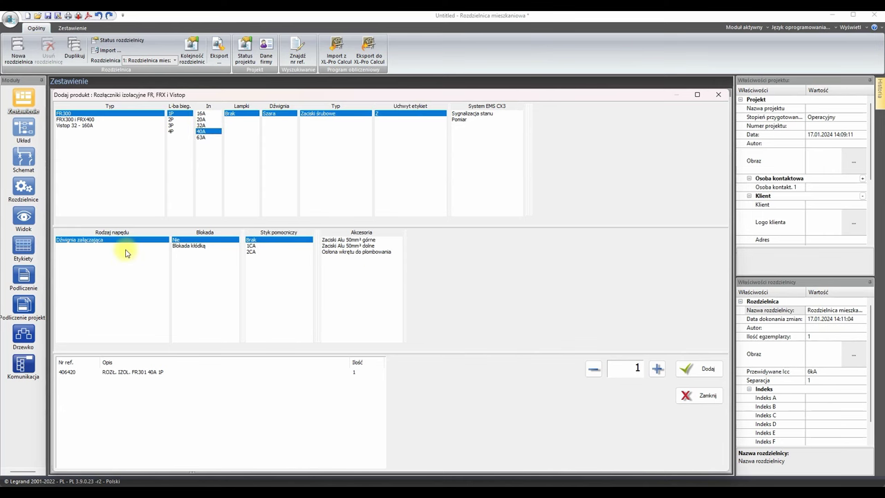
left_click(707, 369)
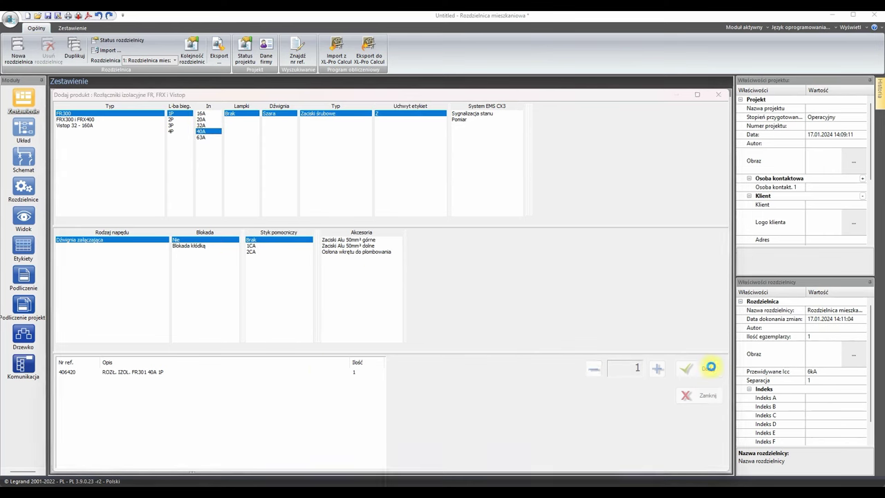
left_click(718, 94)
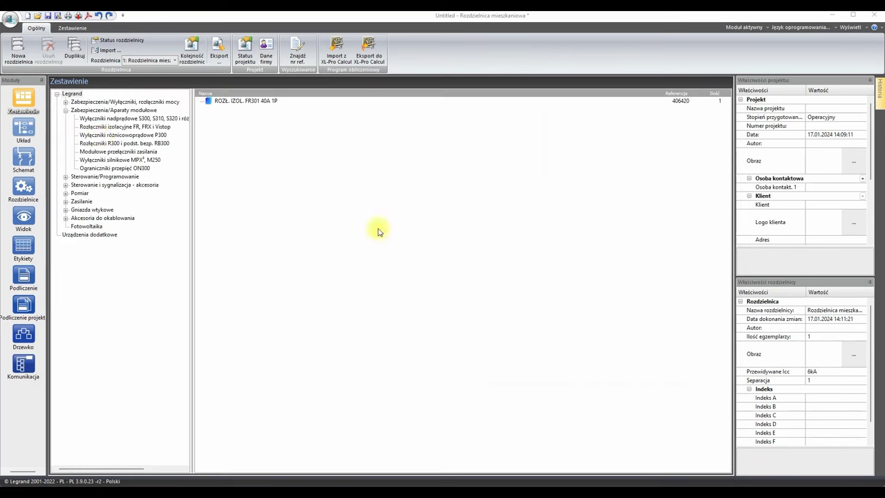
Add one P302 residual current circuit breaker, 2P, 40A, type A, 30mA, to the equipment list
left_click(137, 118)
left_click(625, 395)
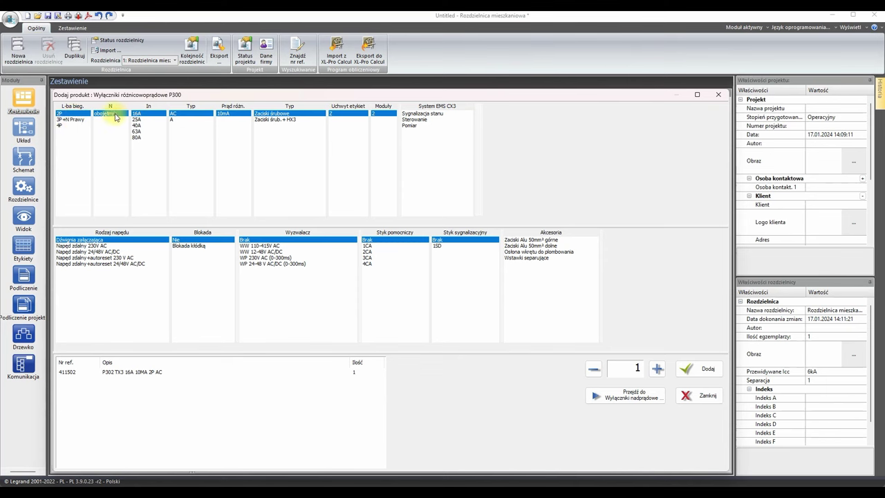
left_click(137, 125)
left_click(184, 119)
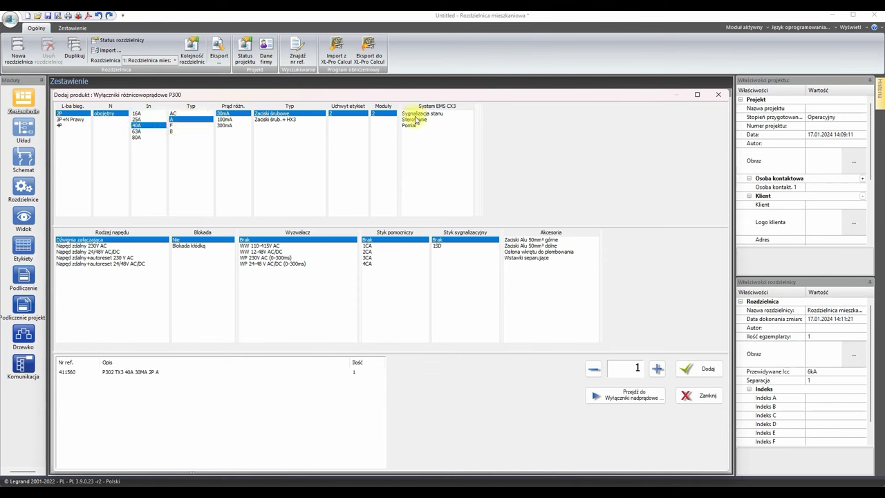
left_click(700, 368)
left_click(718, 94)
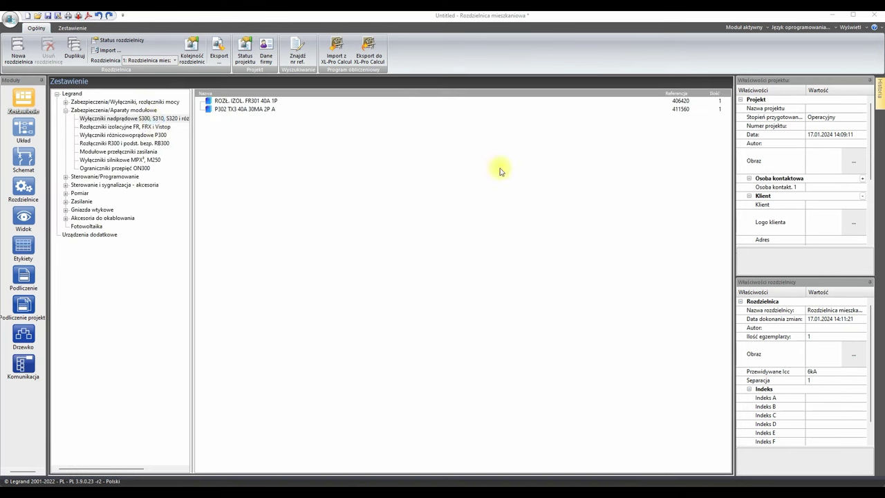
Add one S301 TX3 6000A miniature circuit breaker, 1P, 10A, characteristic B, to the equipment list
double_click(148, 118)
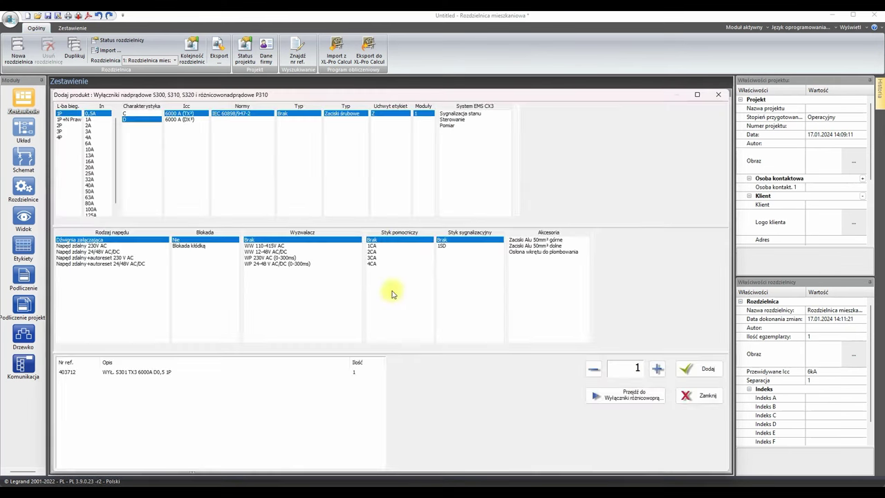
left_click(93, 149)
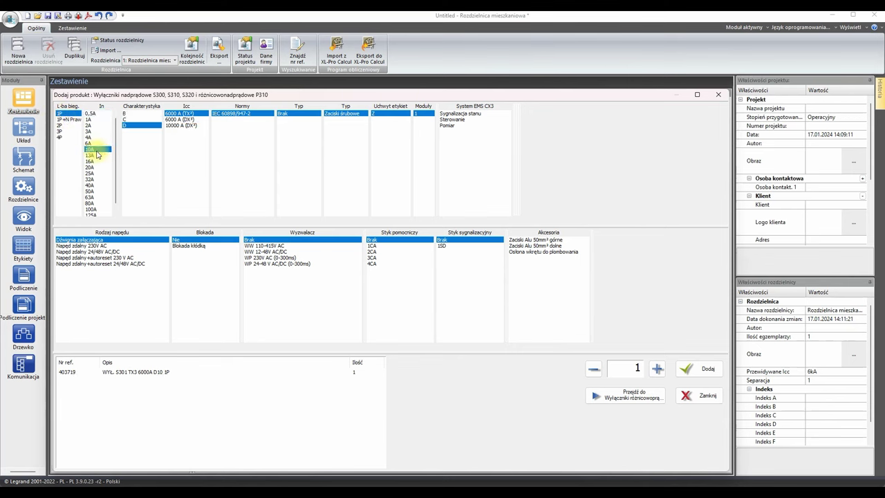
left_click(126, 113)
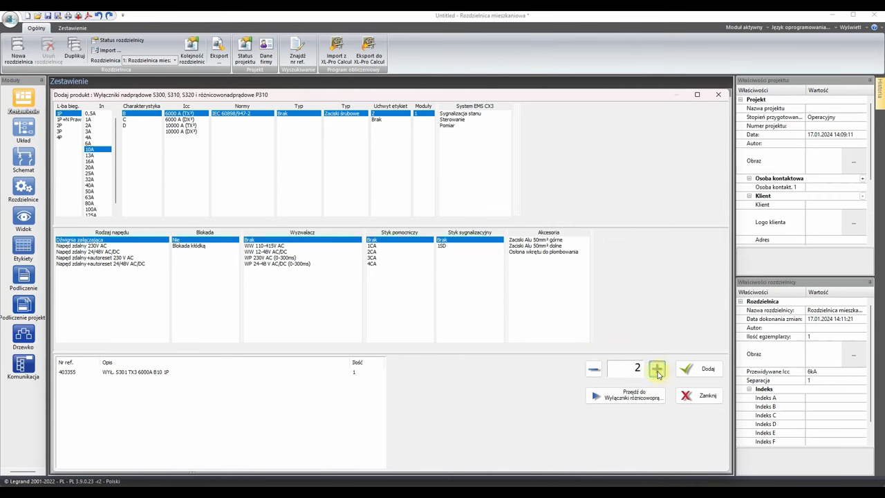
left_click(593, 369)
left_click(594, 369)
left_click(704, 368)
Add one S301 TX3 6000A miniature circuit breaker, 1P B16, and close the product selection
left_click(101, 161)
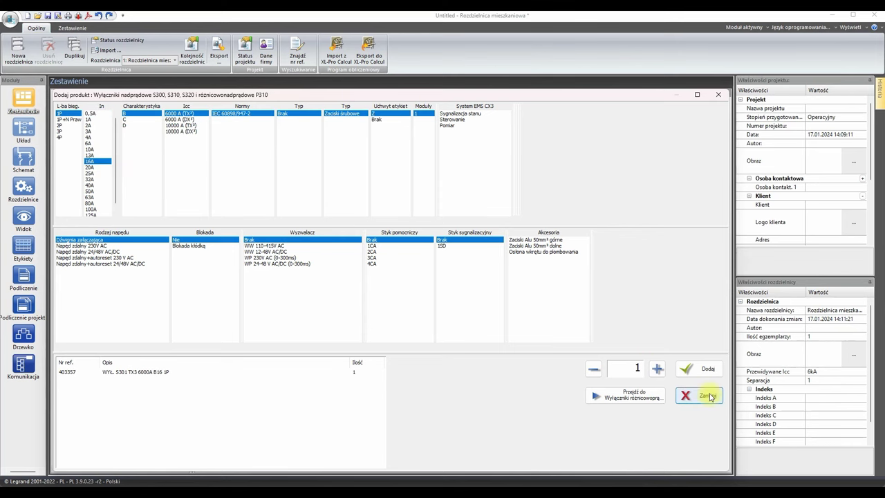
left_click(701, 368)
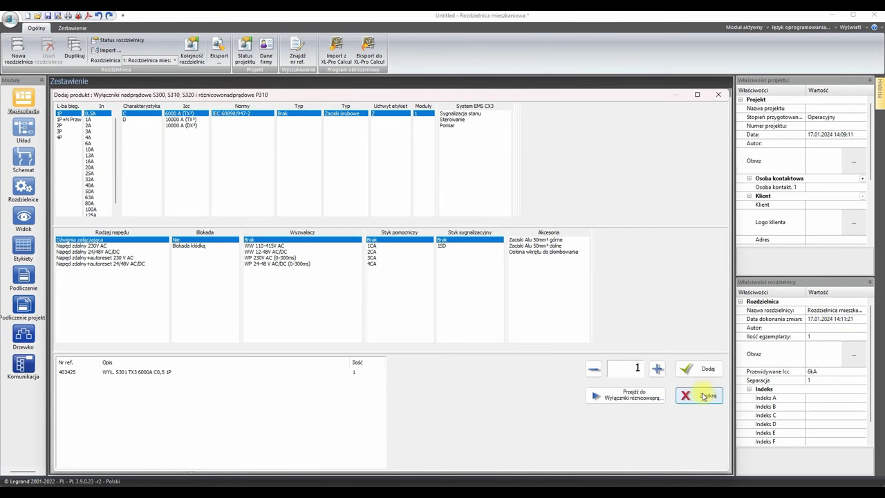
left_click(703, 397)
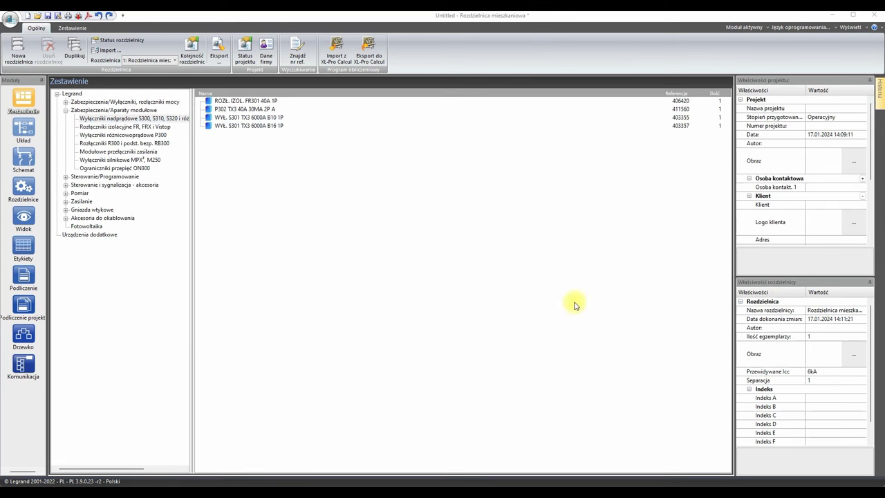
In the Układ module, place the P302 at Poziom 2 row 1, the B10 breaker at Poziom 3 row 1 and the B16 breaker at Poziom 3 row 7
left_click(23, 130)
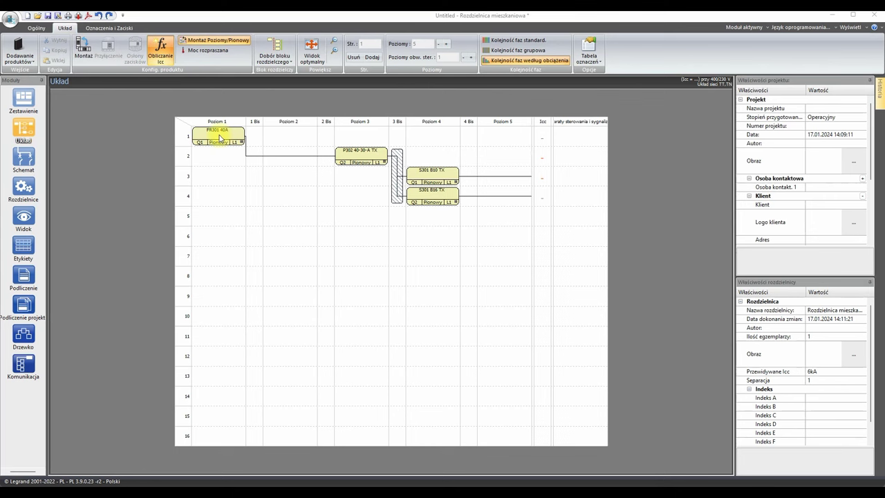
mouse_move(219, 136)
left_mouse_down()
mouse_move(216, 162)
mouse_move(217, 141)
left_mouse_up()
left_click_drag(336, 155, 269, 137)
left_click_drag(422, 178, 350, 138)
left_click_drag(440, 201, 360, 257)
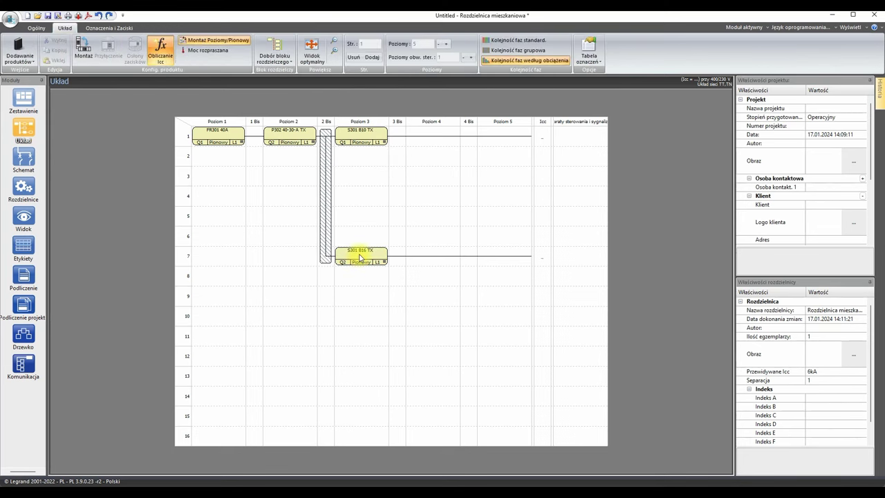
Copy the S301 B16 breaker and paste three copies below it in Poziom 3
left_click(359, 258)
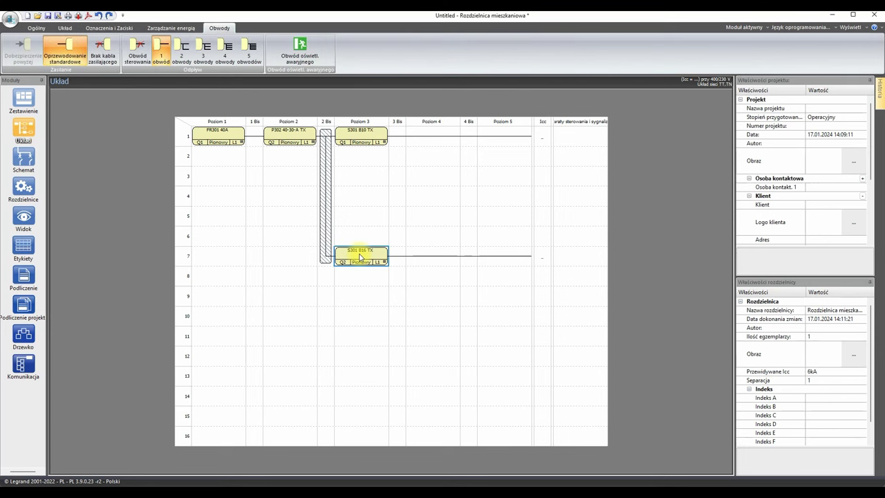
left_click(354, 258)
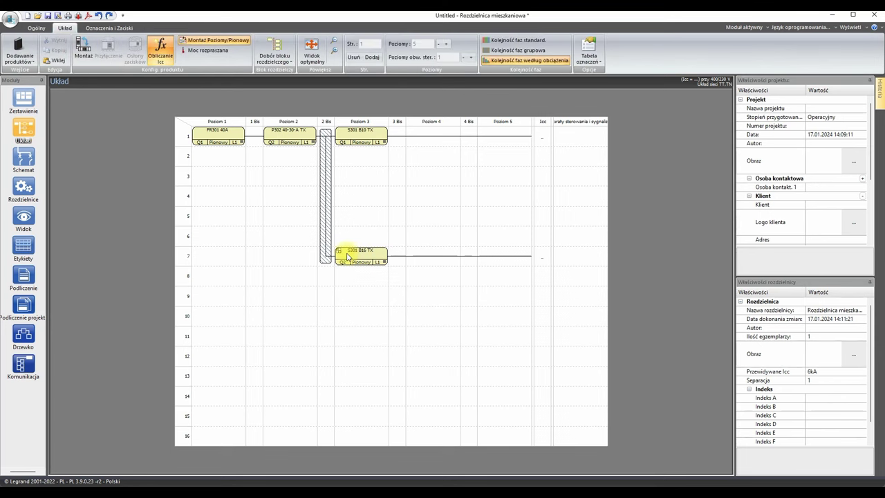
key("ctrl+v")
key("ctrl+v")
key("ctrl+v")
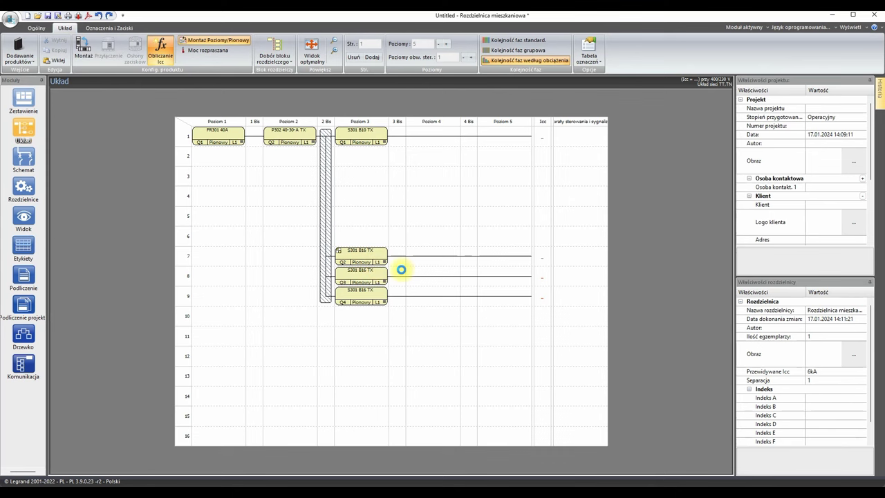
Make three copies of the S301 B10 breaker and move them to rows 2 to 4 of Poziom 3
left_click(357, 140)
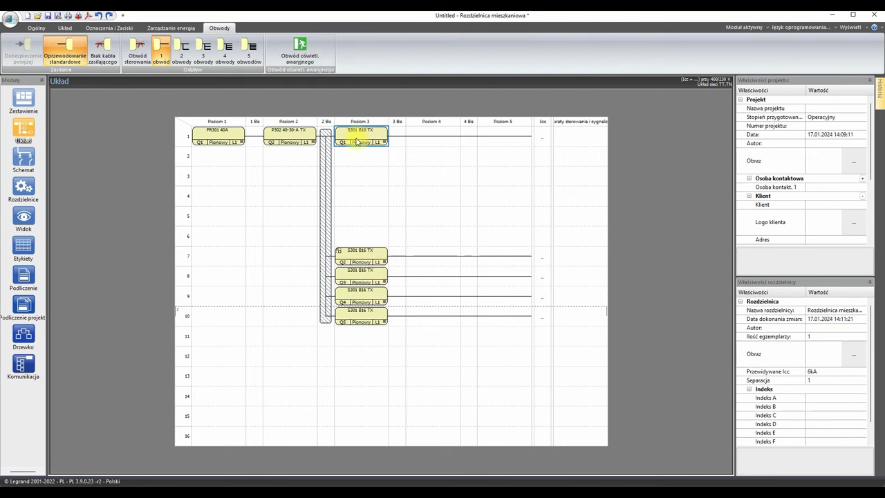
key("ctrl+c")
key("ctrl+v")
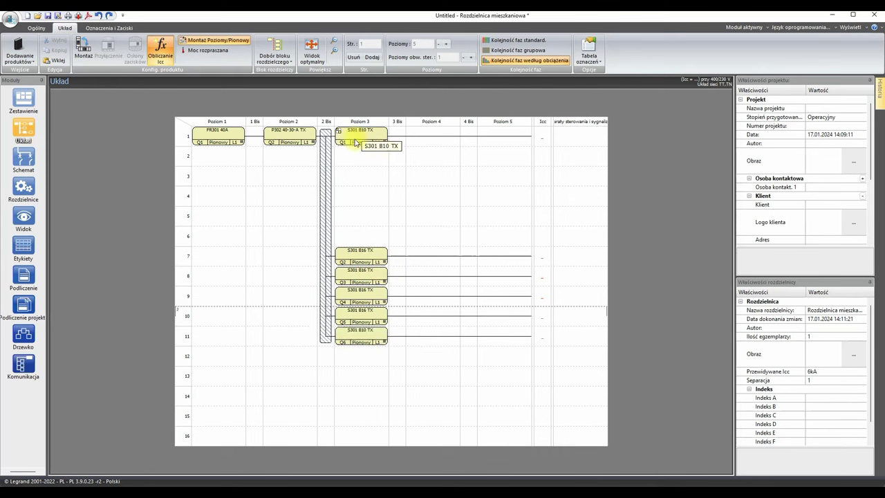
key("ctrl+v")
key("ctrl+v")
left_click_drag(388, 405, 371, 161)
left_click(426, 339)
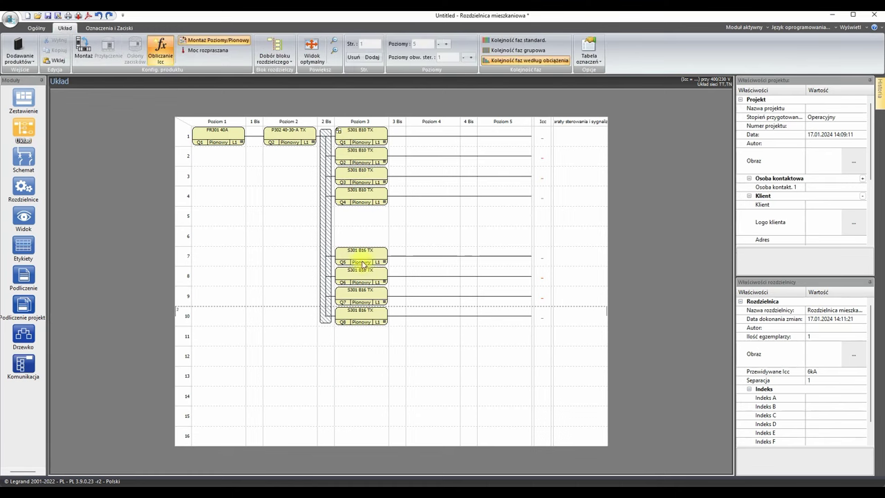
Move the four S301 B16 breakers together up to rows 5 to 8 of Poziom 3
left_click_drag(405, 233, 335, 327)
left_click_drag(344, 255, 342, 216)
left_click(406, 290)
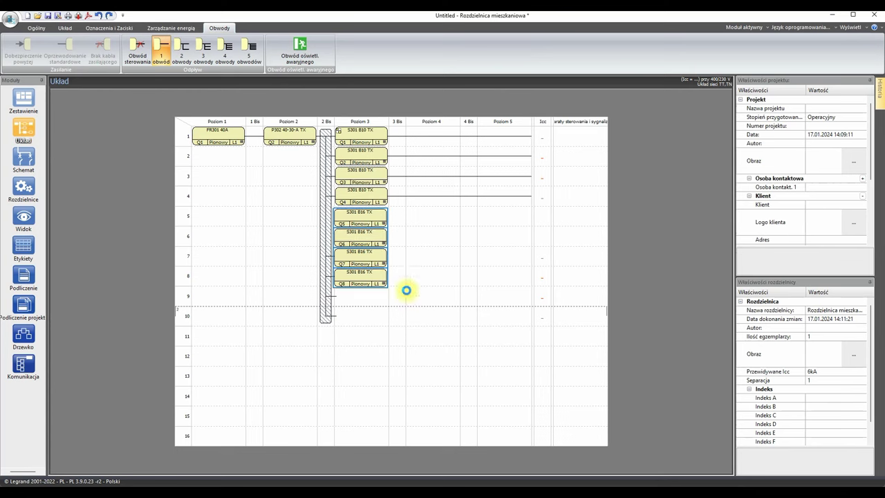
Open the Schemat module and delete the second sheet, Arkusz 2, from the wiring diagram
left_click(25, 159)
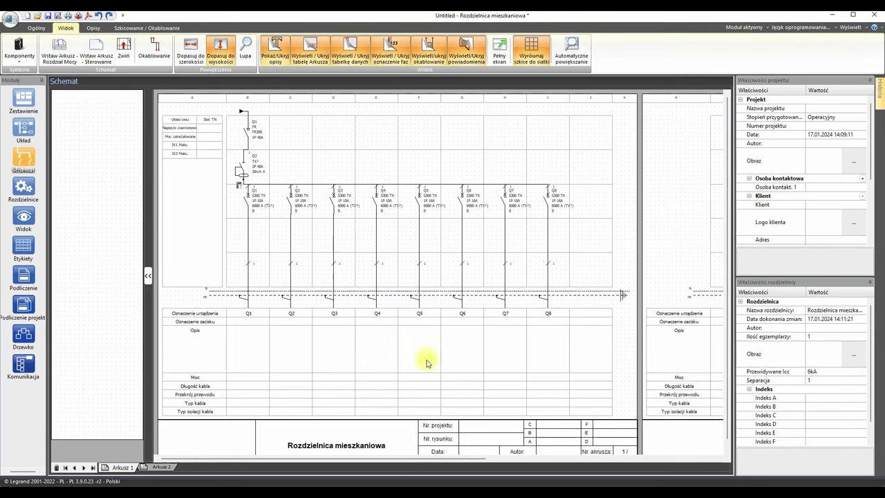
left_click_drag(442, 458, 326, 458)
right_click(163, 468)
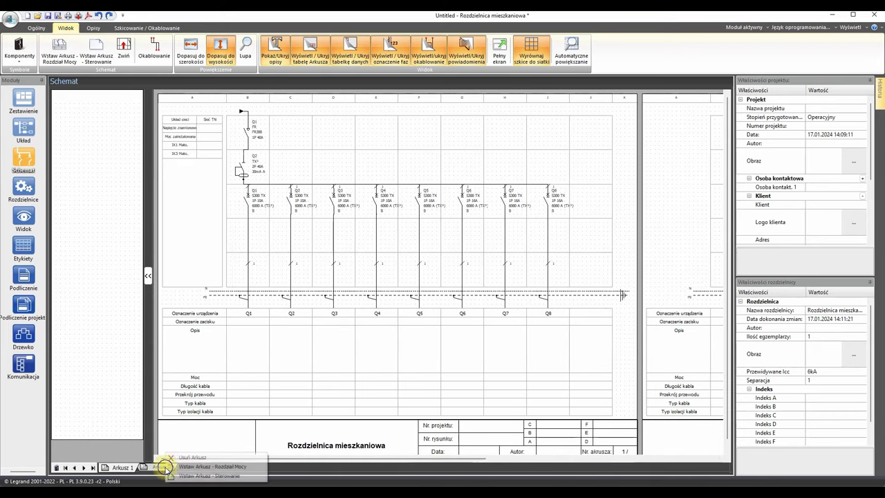
left_click(183, 457)
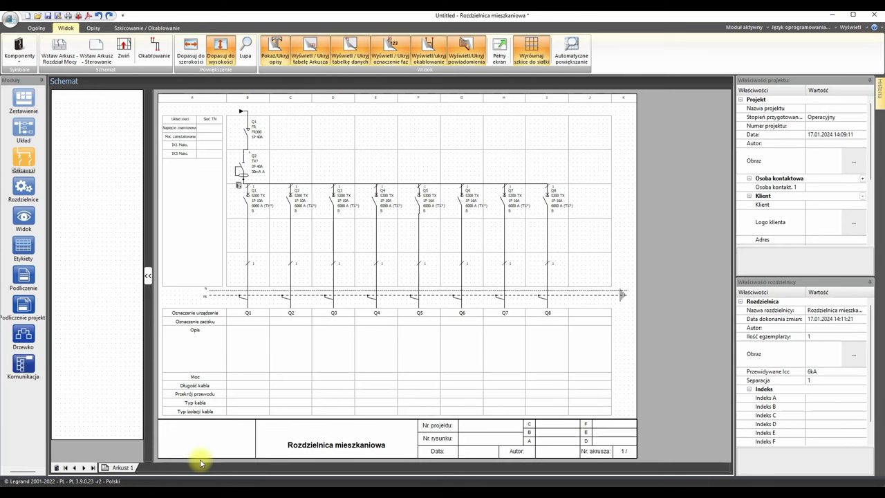
Fill the Opis cells of Q1 to Q4 with "Oświetlenie pok 1", "Oświetlenie pok. 2", "Oświetlenie kuchnia" and "Oświetlenie łazienka"
left_click(245, 346)
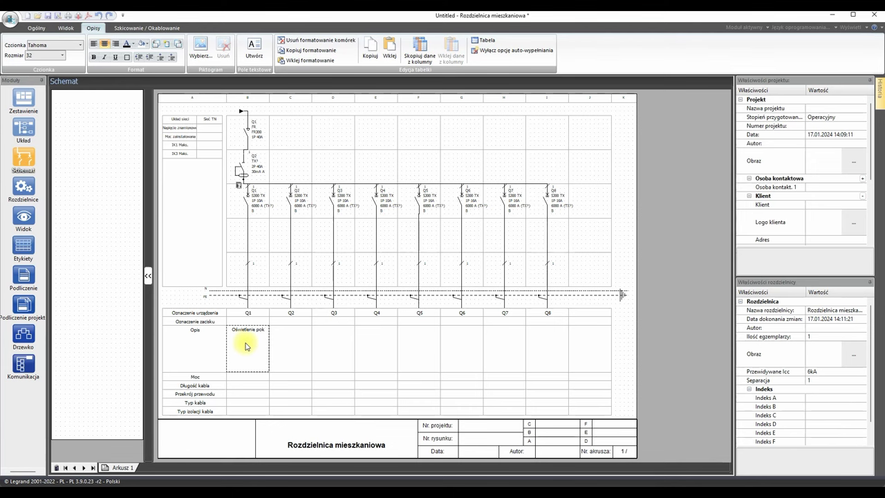
left_click(293, 338)
type("Oświetlenie pok. 2")
left_click(332, 341)
type("Oś")
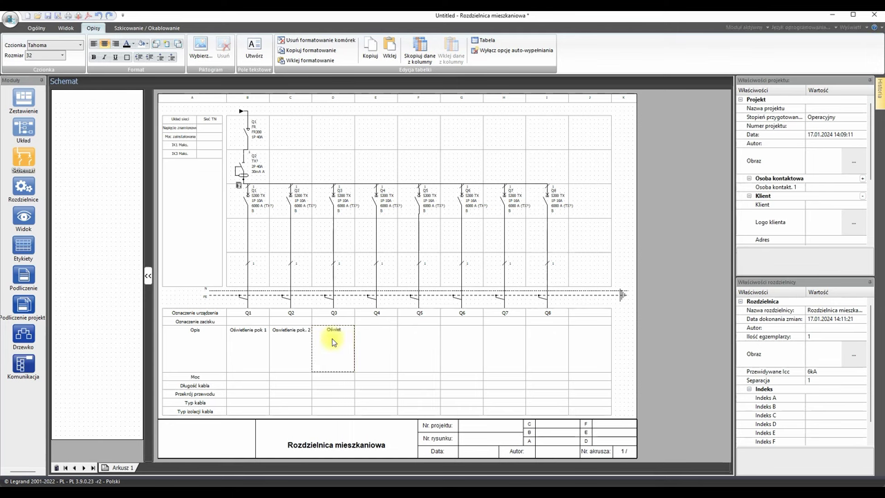
left_click(381, 337)
type("Oś")
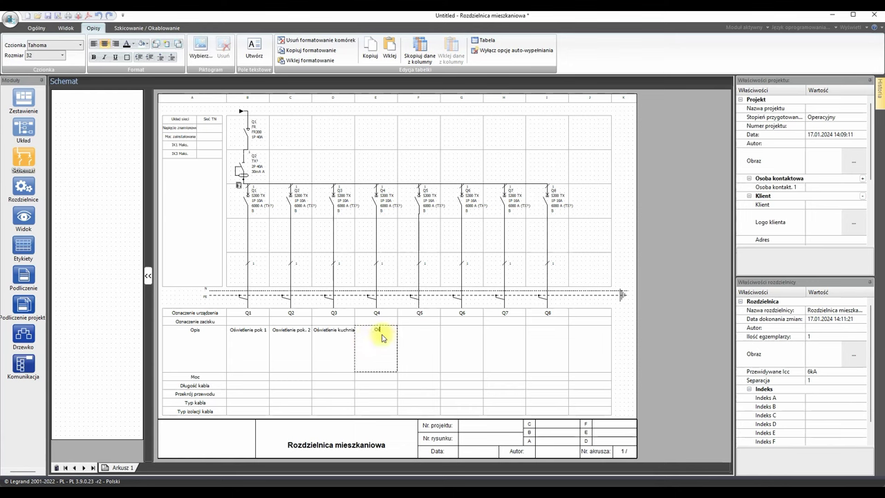
type("wietlenie łazienka")
Describe circuits Q5 to Q8 in the Opis row as "Gniazda pok. 1", "Gniazda pok. 2", "Gniazda kuchnia" and "Gniazda łazienka"
left_click(423, 341)
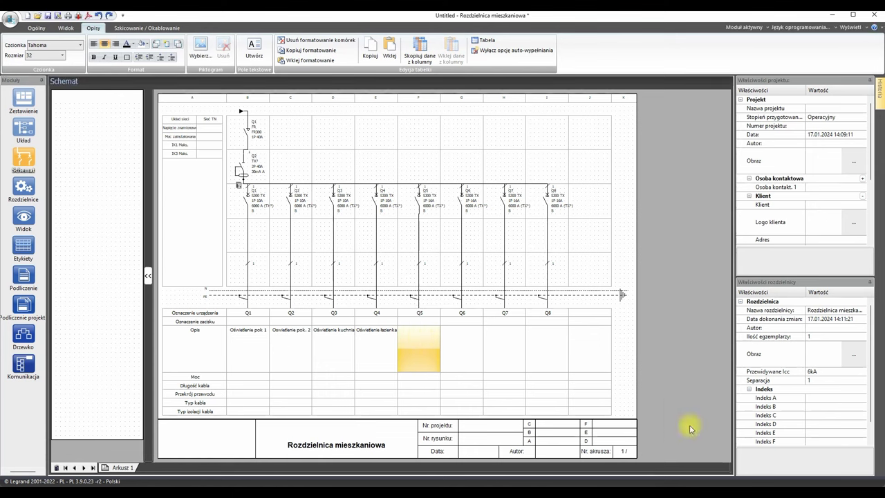
left_click(423, 340)
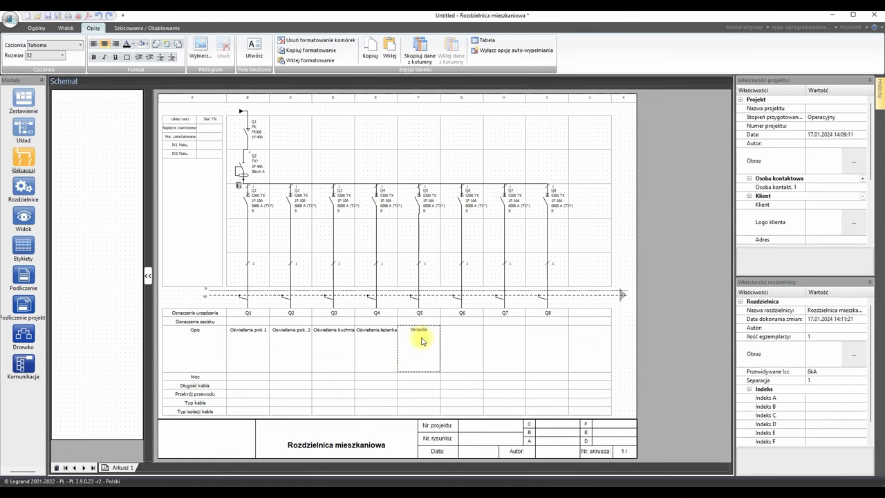
left_click(461, 352)
type("Gniazda pok. 2")
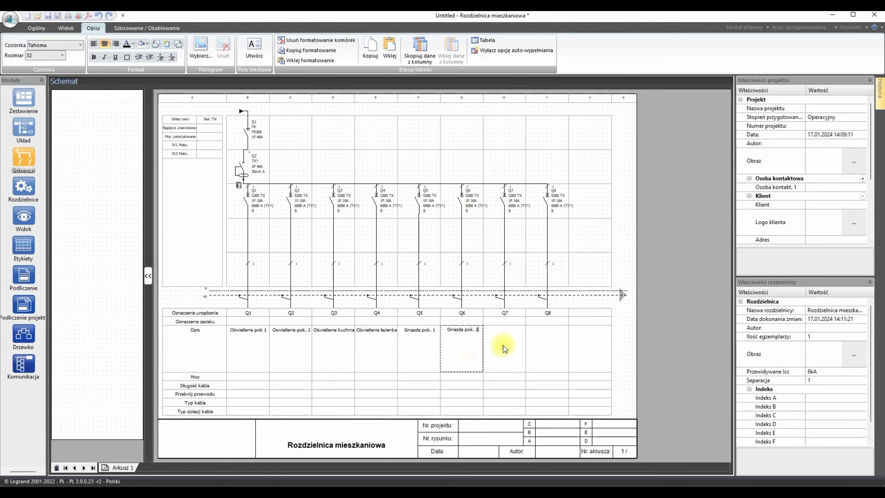
left_click(502, 348)
type("Gniazda kuchnia")
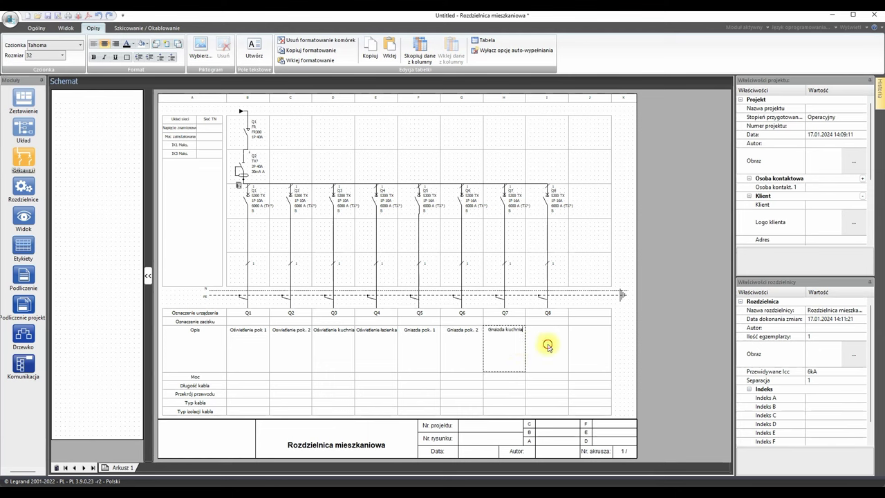
left_click(548, 347)
type("G")
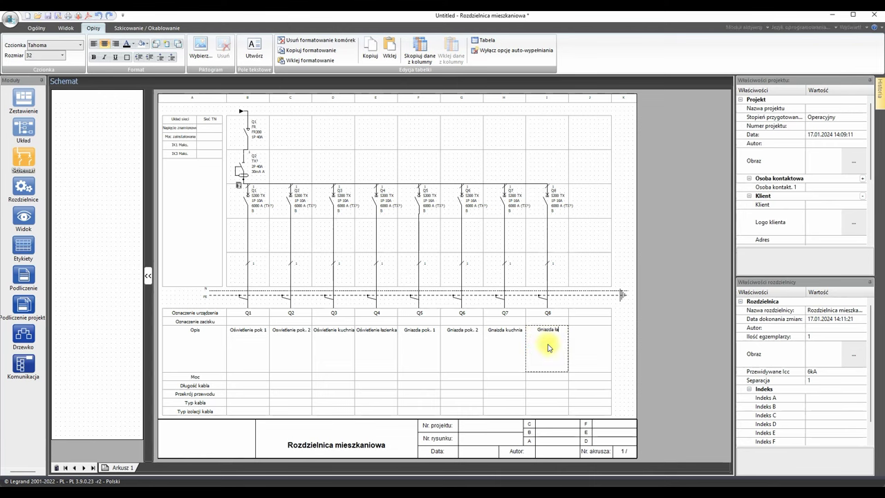
type("niazda łazienka")
left_click(589, 346)
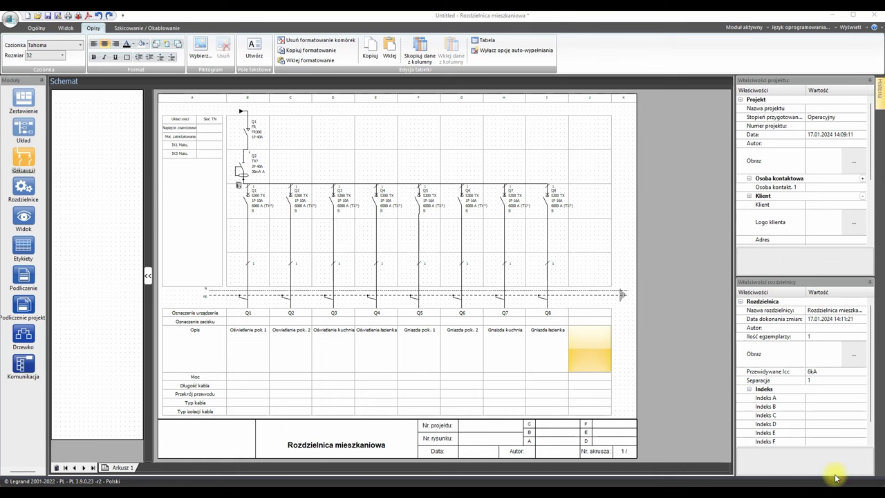
In the Układ module, copy the row 8 S301 B16 breaker and paste it into row 9 of Poziom 3
left_click(28, 125)
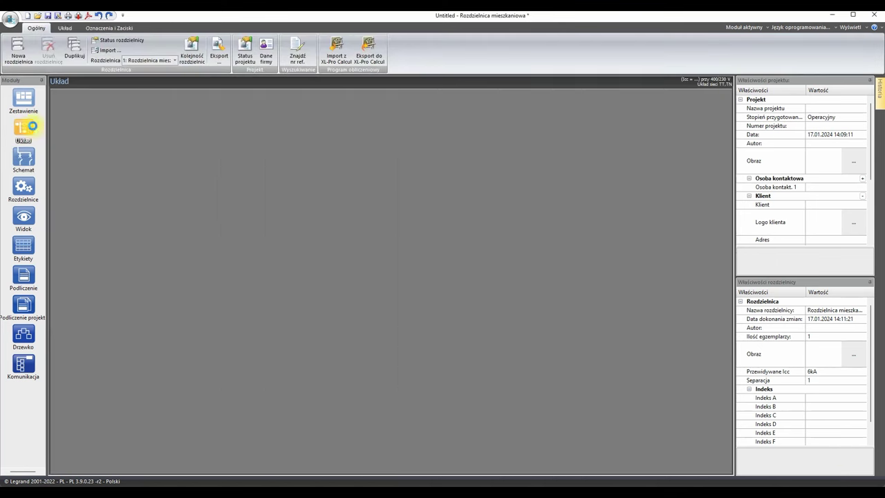
left_click(364, 277)
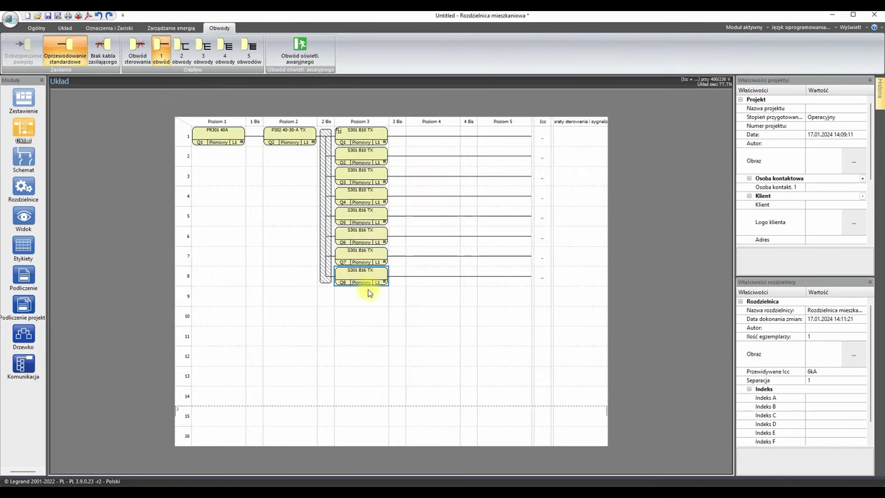
left_click(388, 294)
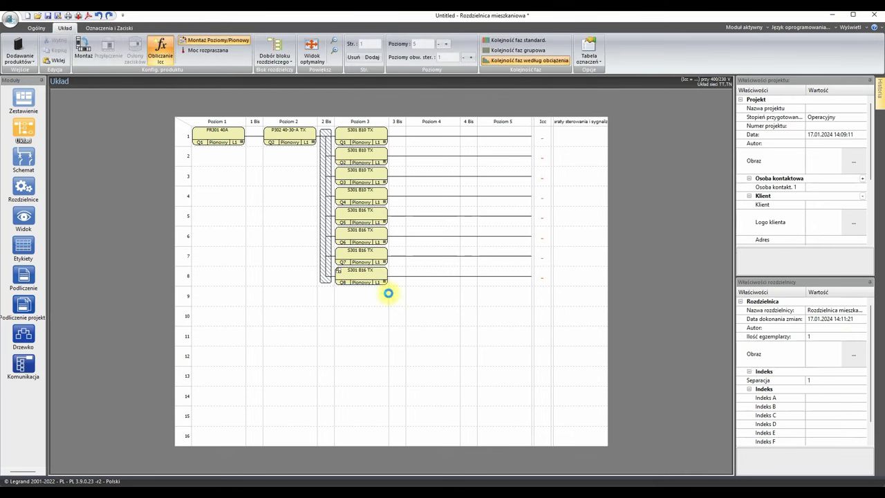
left_click(389, 293)
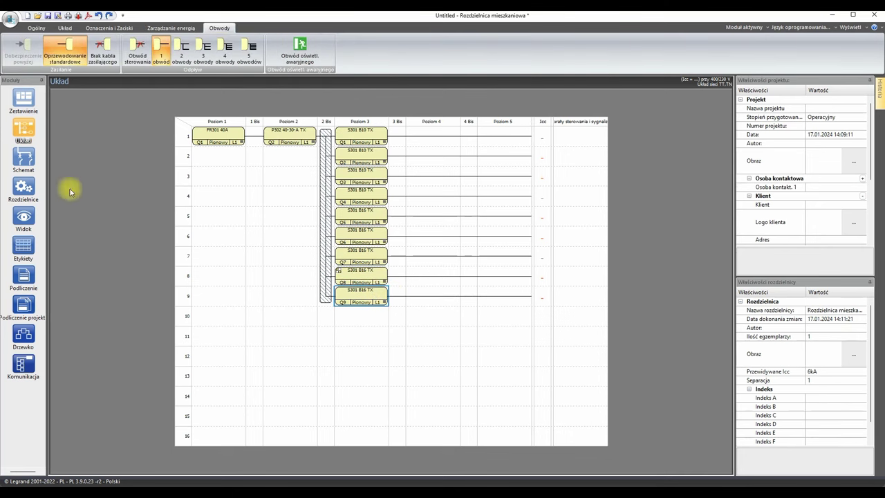
In the Schemat module, describe circuit Q9 as "Gniazda przedpokój", split over two lines
left_click(23, 159)
double_click(587, 340)
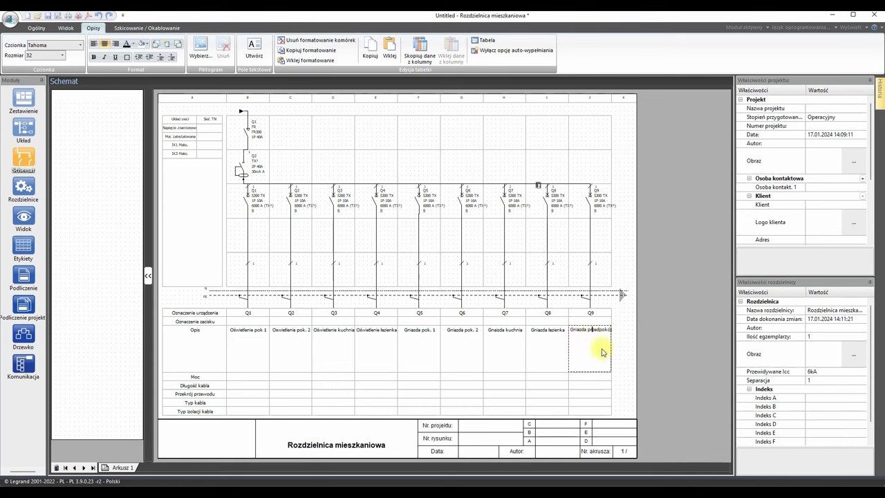
key("BackSpace")
left_click(547, 352)
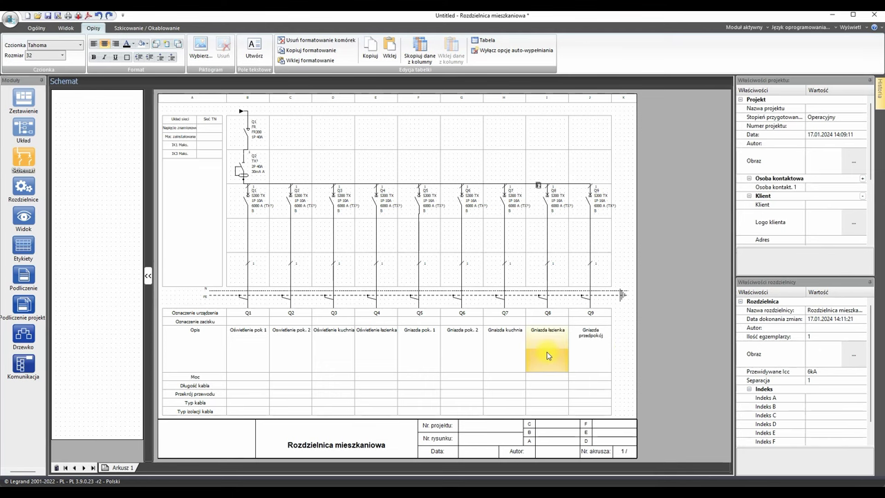
left_click(592, 359)
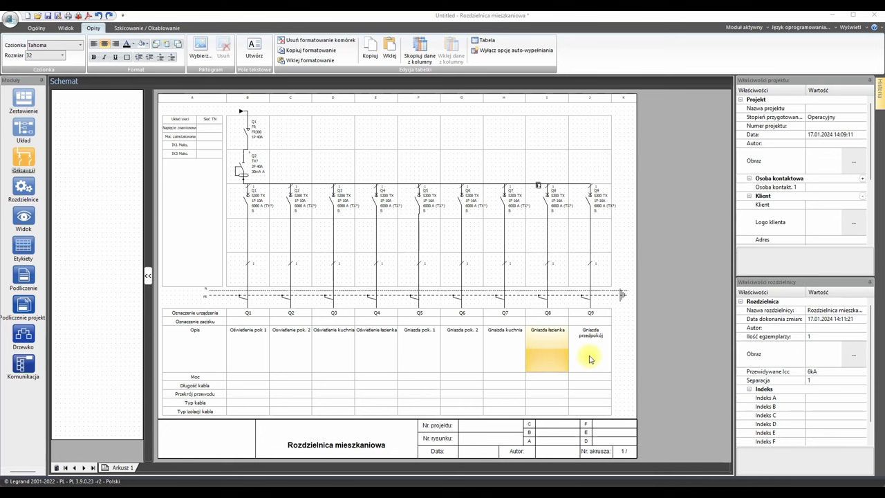
In the Układ module, reorder rows 7 to 9 so the przedpokój socket breaker precedes kuchnia and łazienka, and check the order in Schemat
left_click(28, 131)
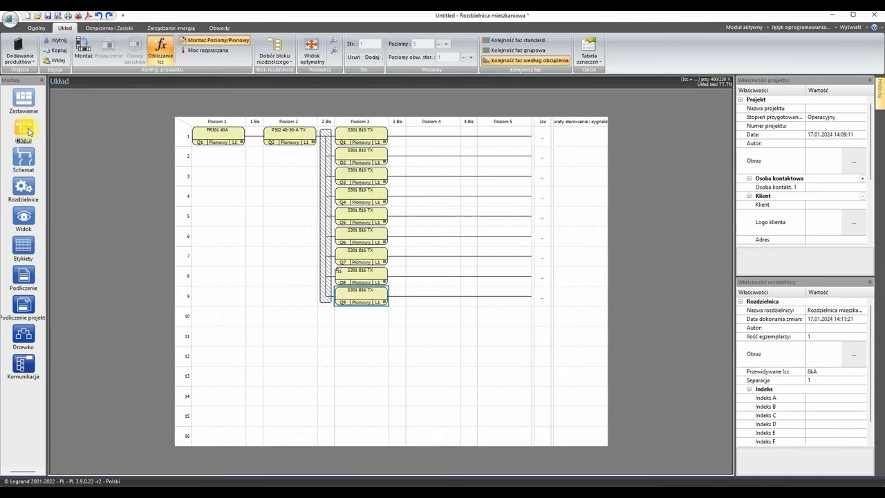
left_click(355, 256)
left_click(377, 299, "shift")
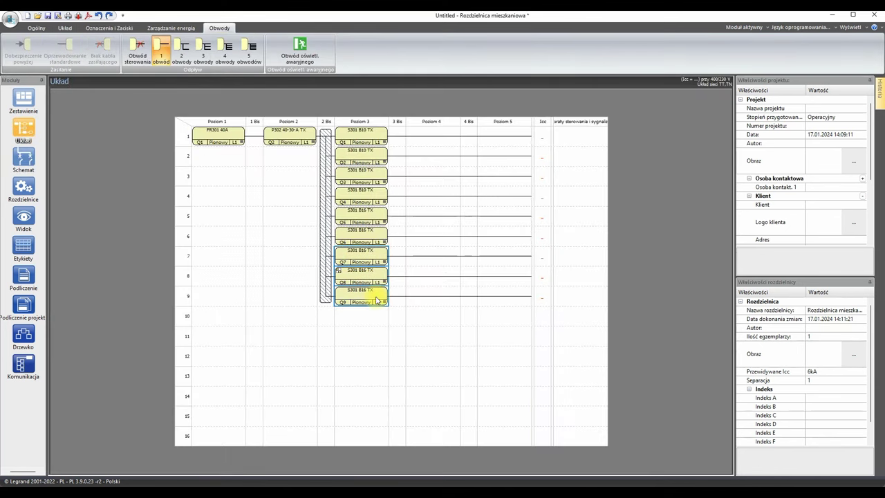
left_click_drag(365, 299, 391, 342)
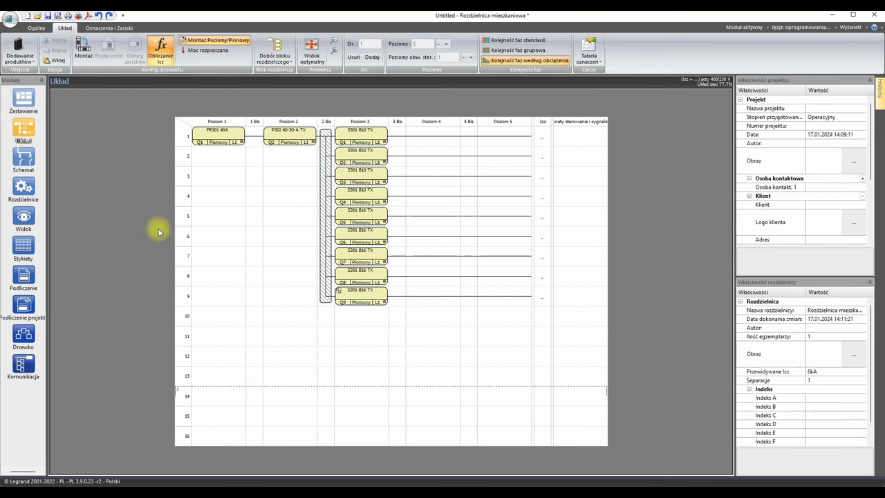
left_click(24, 160)
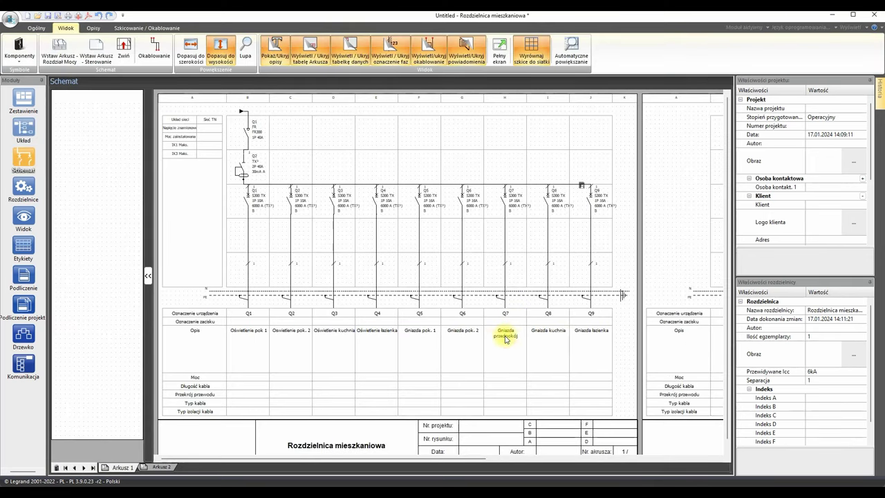
left_click(506, 335)
left_click(471, 347)
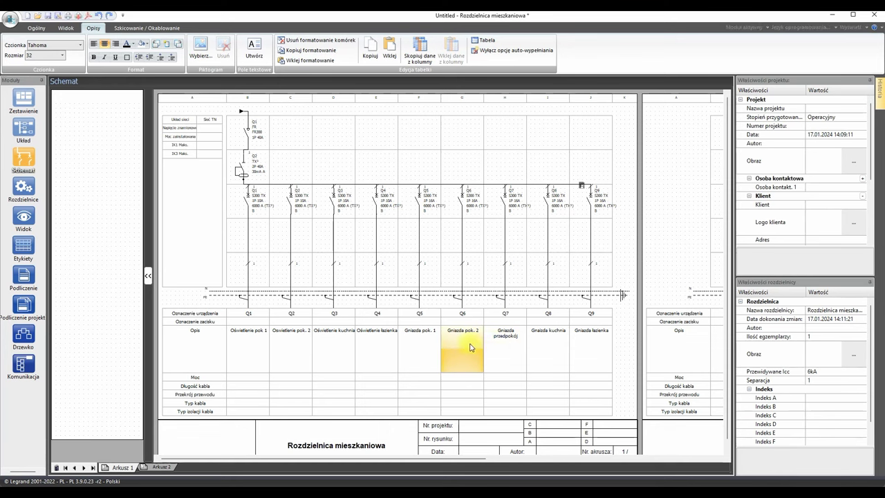
left_click(509, 344)
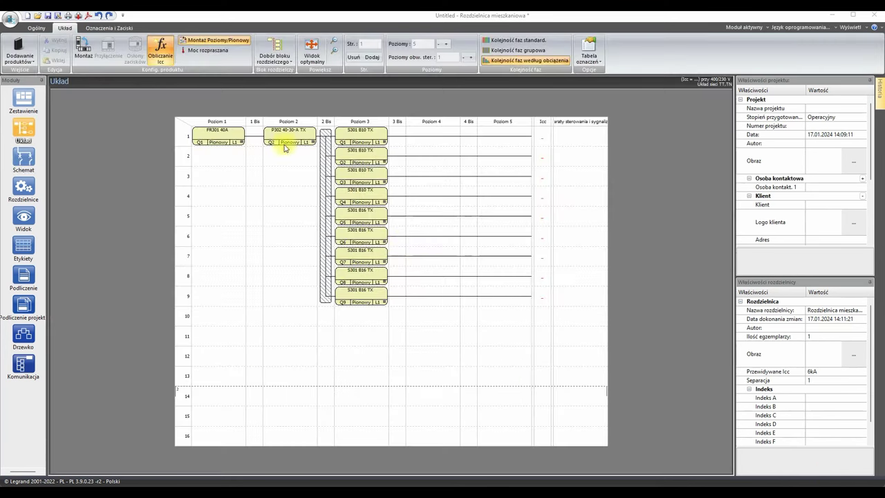
Copy the P302 40-30-A device with its nine breakers, paste the group from row 10, and view it on the schematic's second sheet
left_click(285, 142)
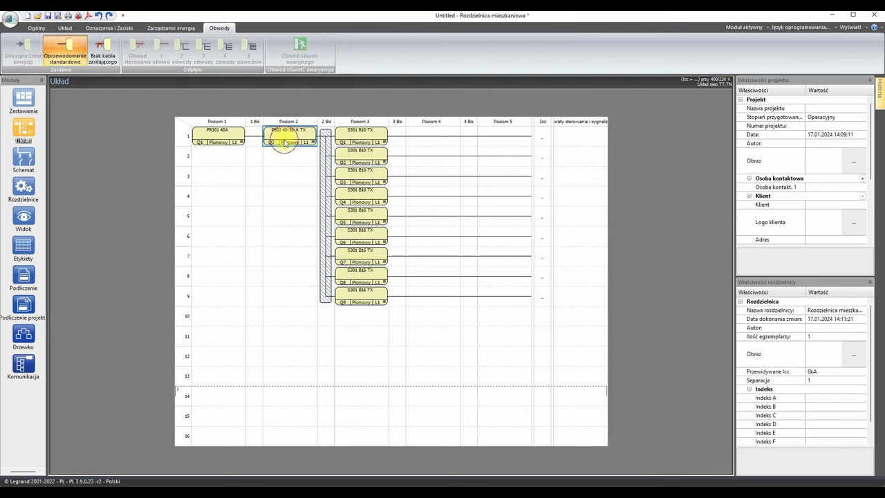
left_click(360, 298, "ctrl")
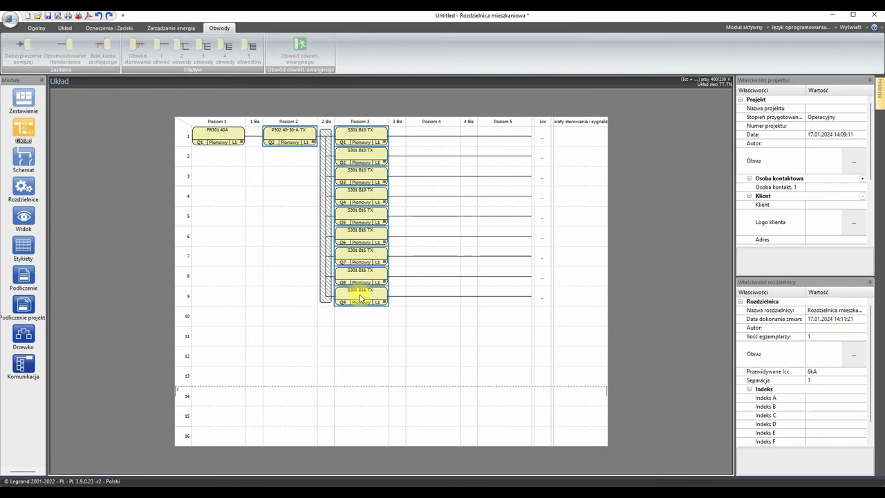
key("ctrl+v")
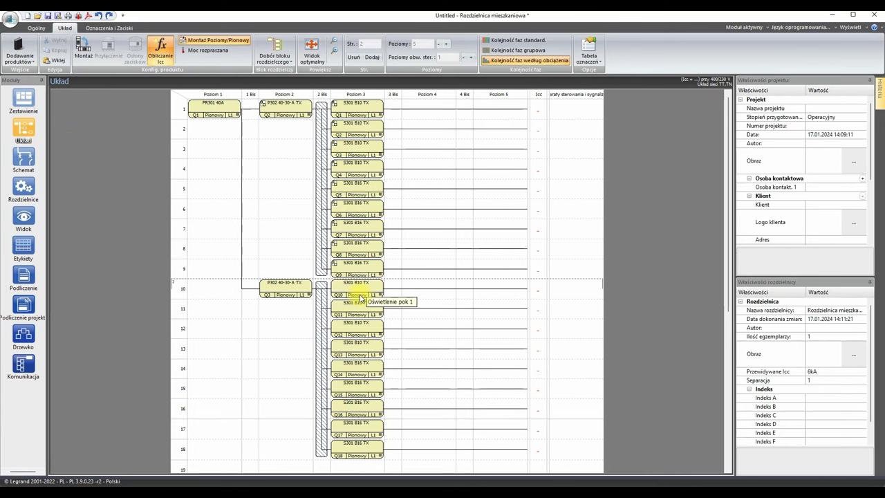
left_click(23, 159)
left_click_drag(471, 462, 705, 458)
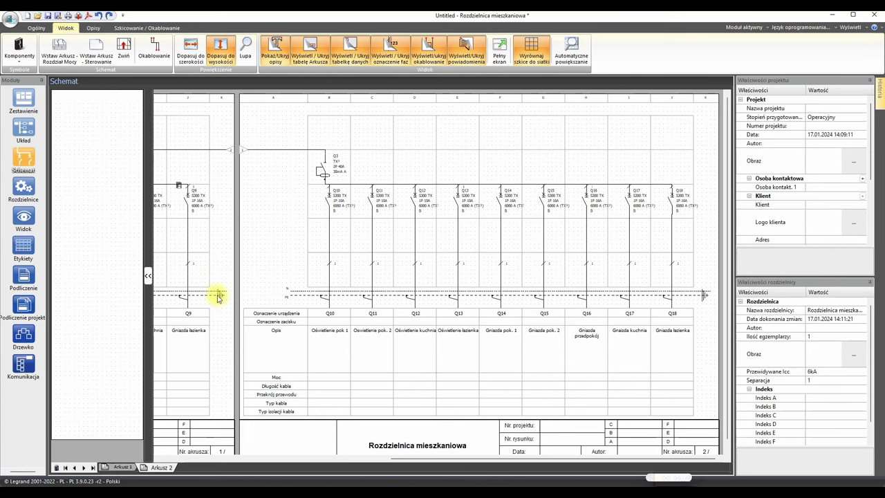
Delete the pasted P302 40-30-A device and its nine breakers in rows 10 to 18 of the Układ module
left_click(23, 128)
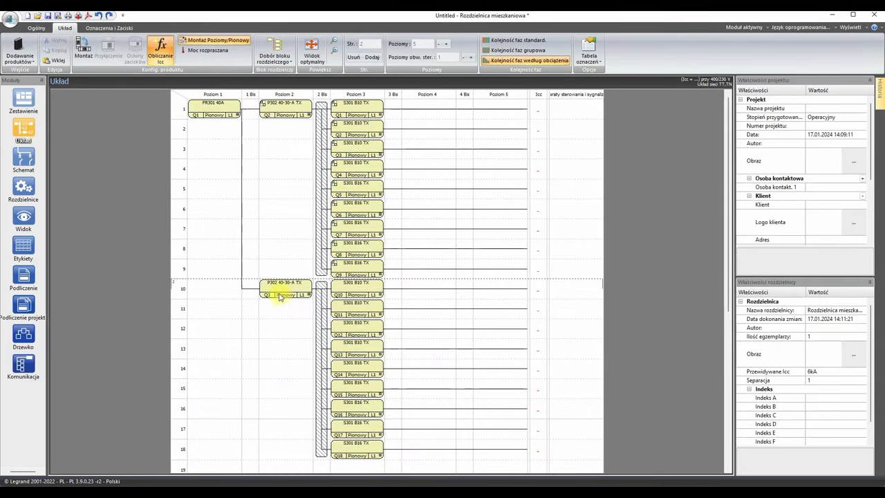
left_click(280, 296)
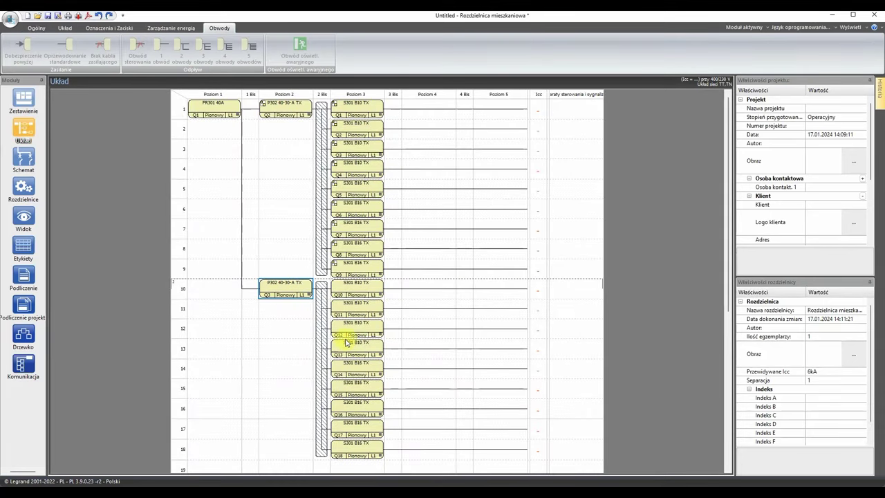
left_click(368, 452)
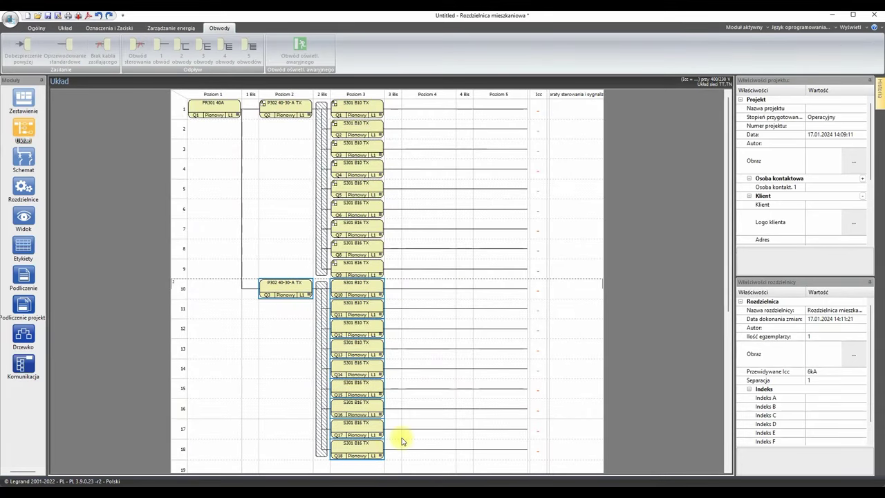
key("Delete")
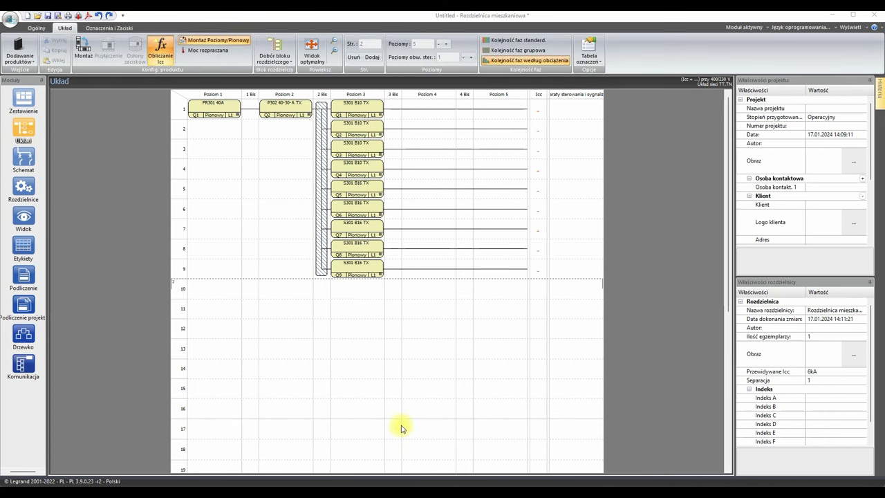
Open the Rozdzielnice module and browse the wall-mounted enclosure types from XL³ 125 through the XL³ 160 and 400 series to Practibox S
left_click(23, 163)
left_click(25, 188)
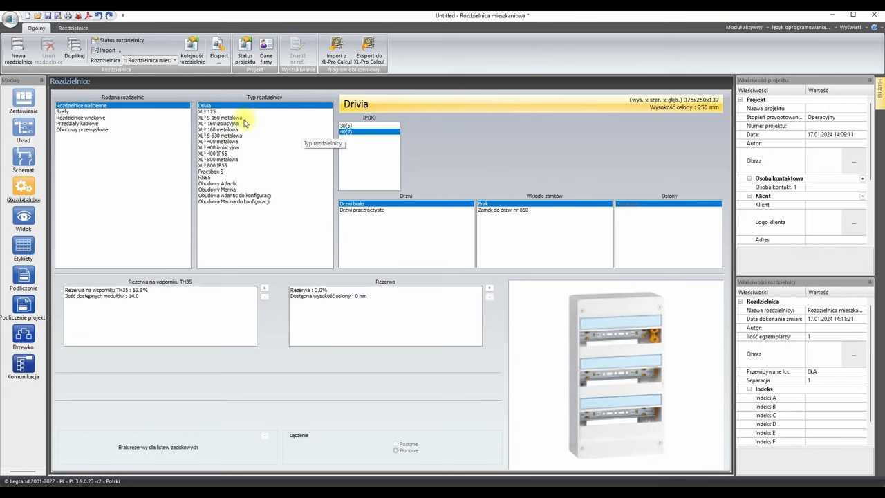
left_click(228, 112)
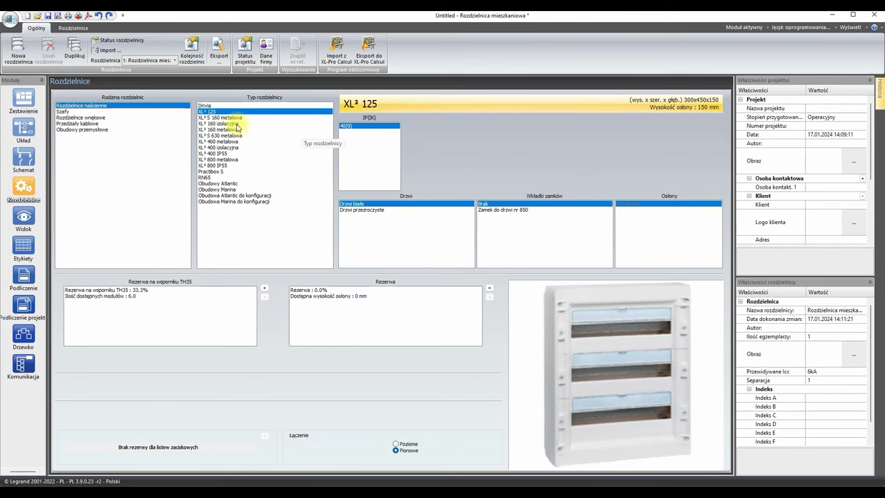
left_click(222, 117)
left_click(219, 124)
left_click(217, 130)
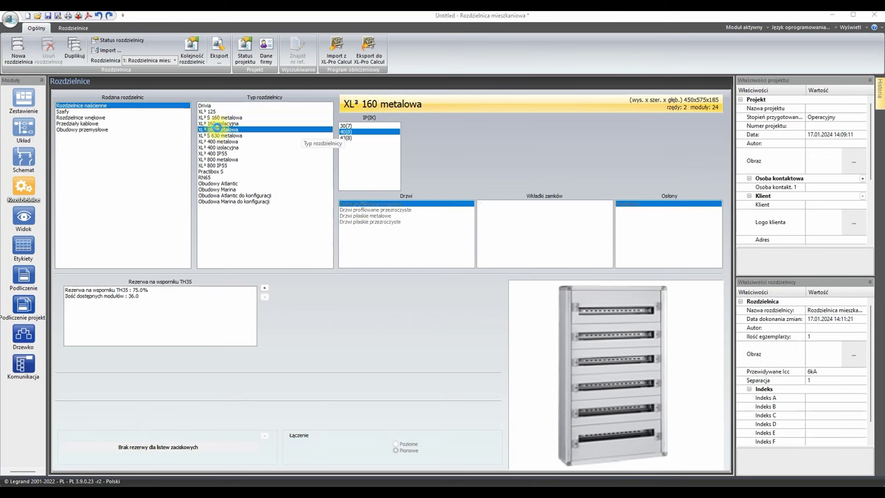
left_click(217, 136)
left_click(215, 141)
left_click(215, 147)
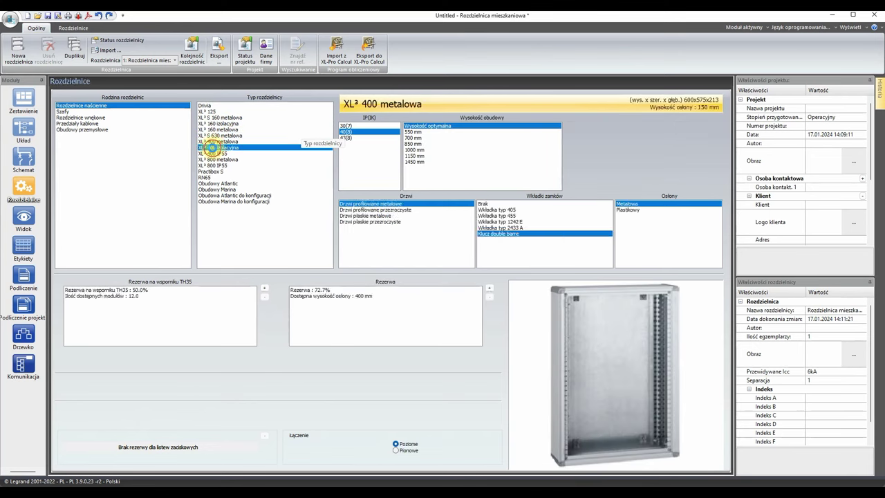
left_click(209, 171)
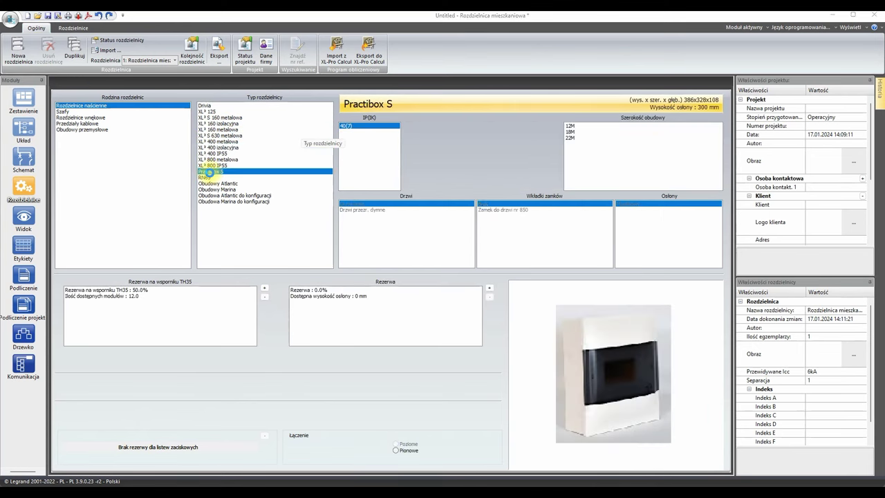
Choose the 18M width for the Practibox S enclosure and inspect the installed devices in the Widok module
left_click(581, 133)
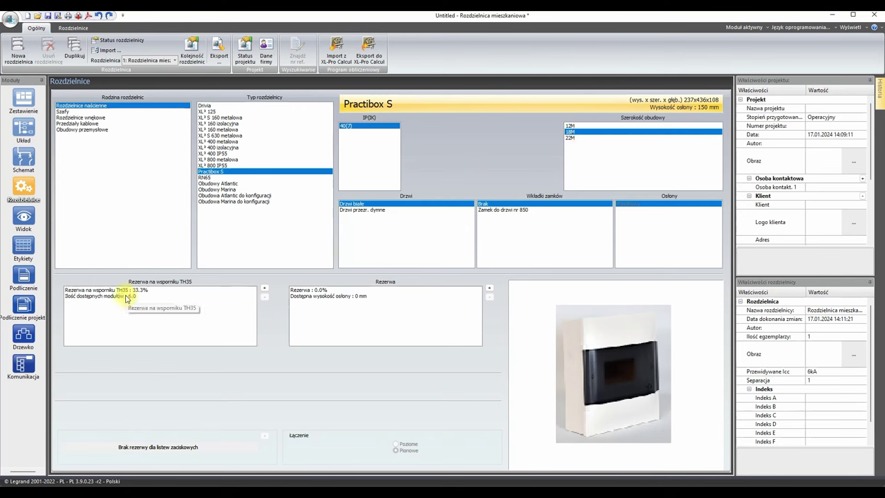
left_click(24, 218)
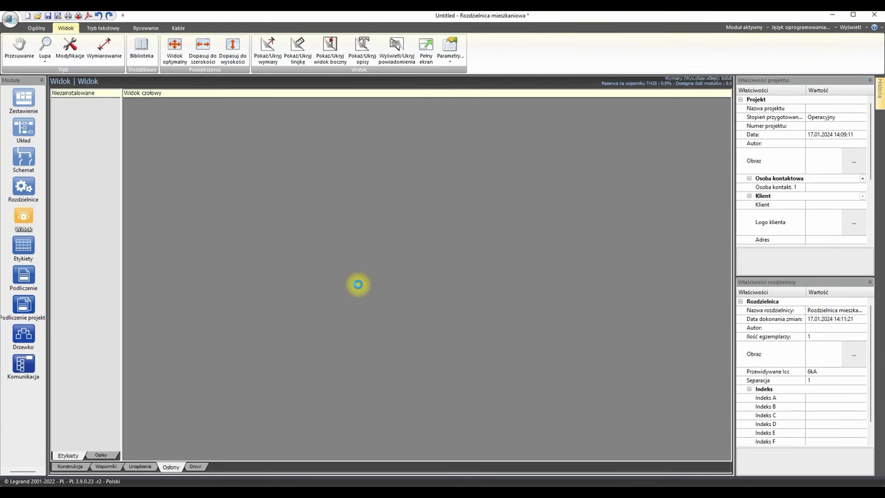
left_click_drag(467, 292, 494, 290)
left_click_drag(440, 298, 477, 299)
left_click_drag(395, 300, 464, 306)
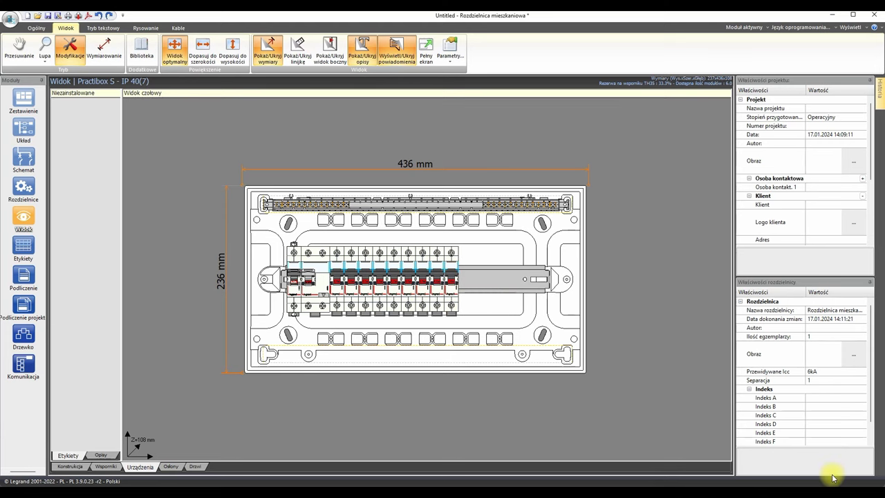
In the Etykiety module, enter the descriptions "Wyłącznik Główny" for the first Q1 device and "RCD" for the wide Q2 device
left_click(18, 249)
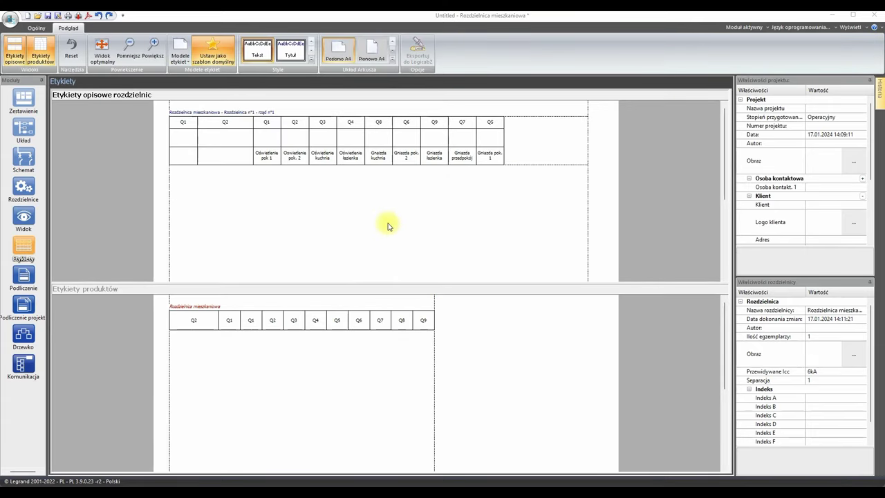
left_click(192, 143)
left_click(189, 161)
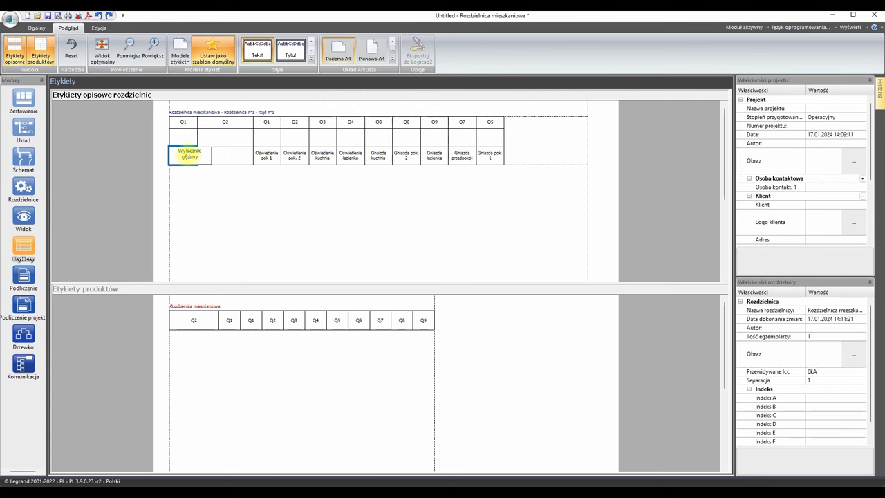
left_click(224, 157)
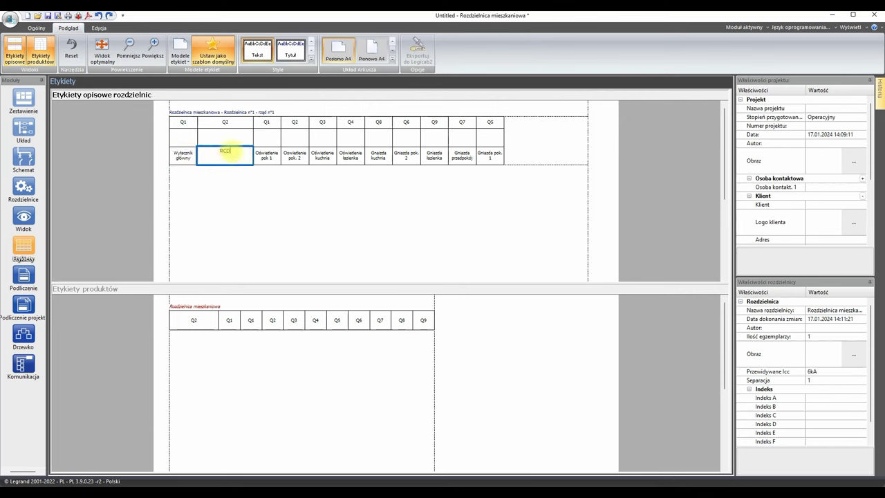
left_click(289, 199)
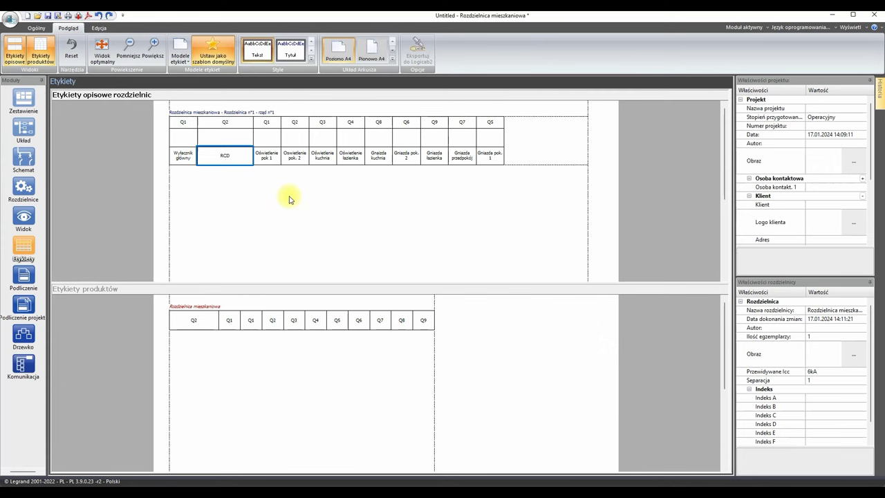
Assign the Wł / Wył pictogram to the Wyłącznik Główny label and a residual-current device pictogram to the RCD label
double_click(183, 138)
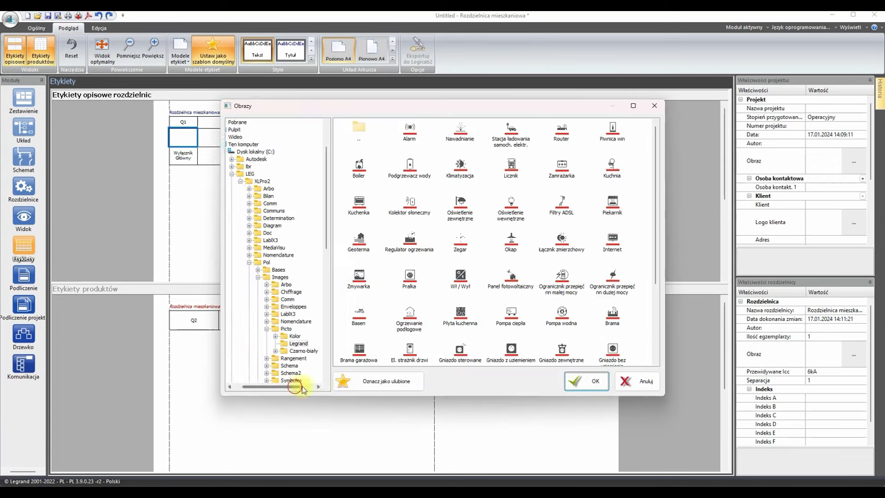
left_click_drag(652, 223, 645, 307)
double_click(462, 168)
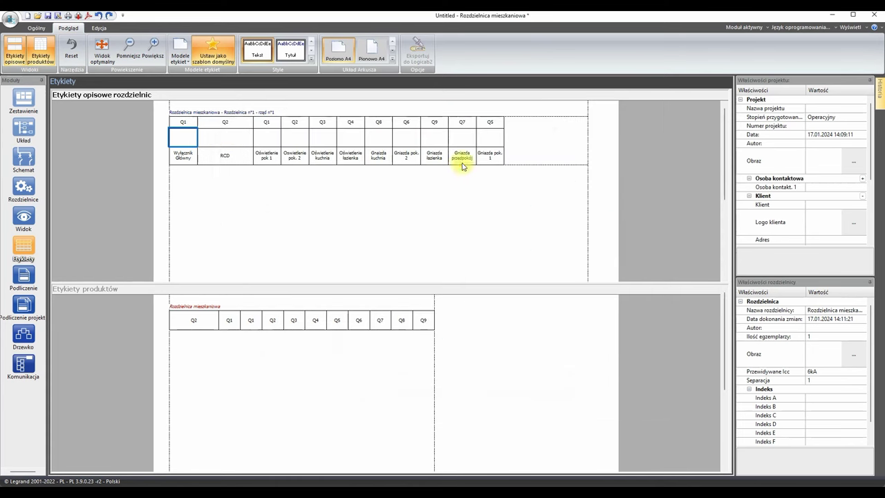
double_click(227, 138)
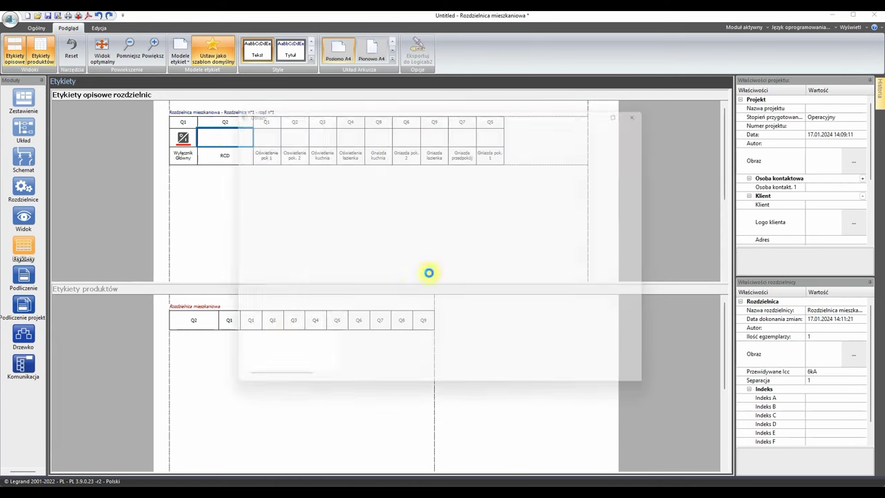
left_click_drag(654, 268, 656, 312)
double_click(360, 319)
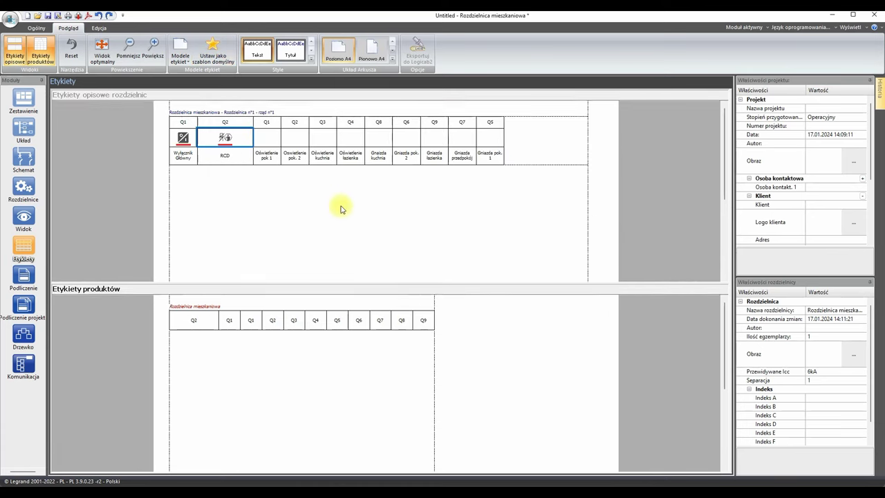
Assign the light-bulb pictogram to the four Oświetlenie labels: pok. 1, pok. 2, kuchnia and łazienka
left_click(272, 143)
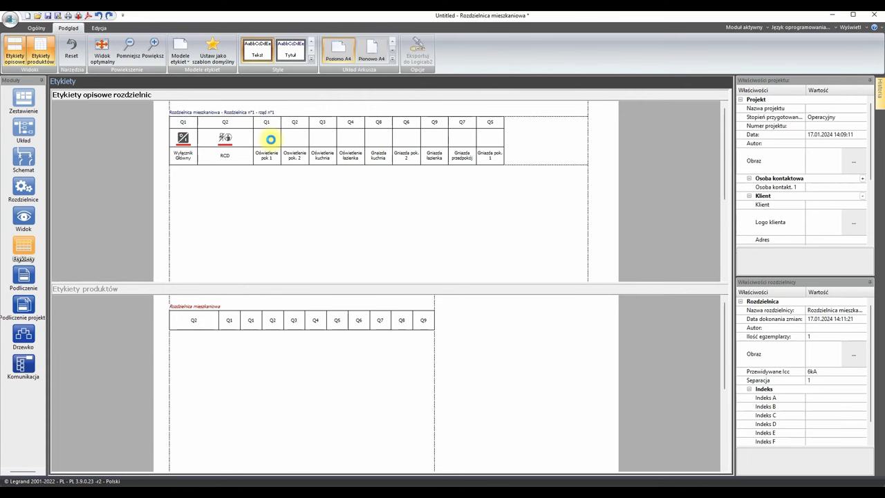
double_click(271, 139)
key("Escape")
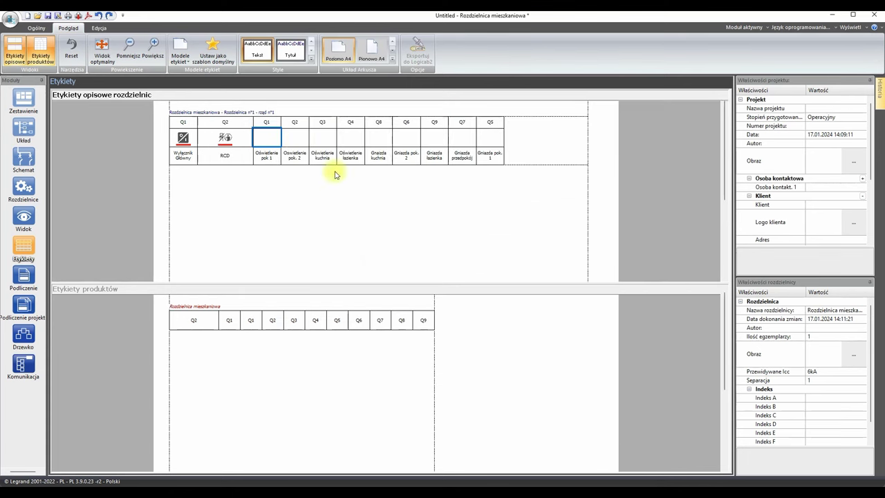
left_click(300, 140)
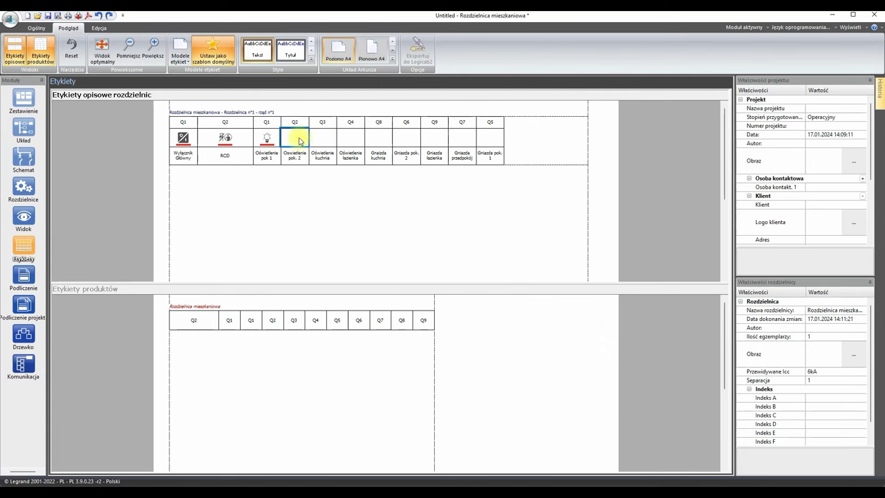
left_click(322, 140)
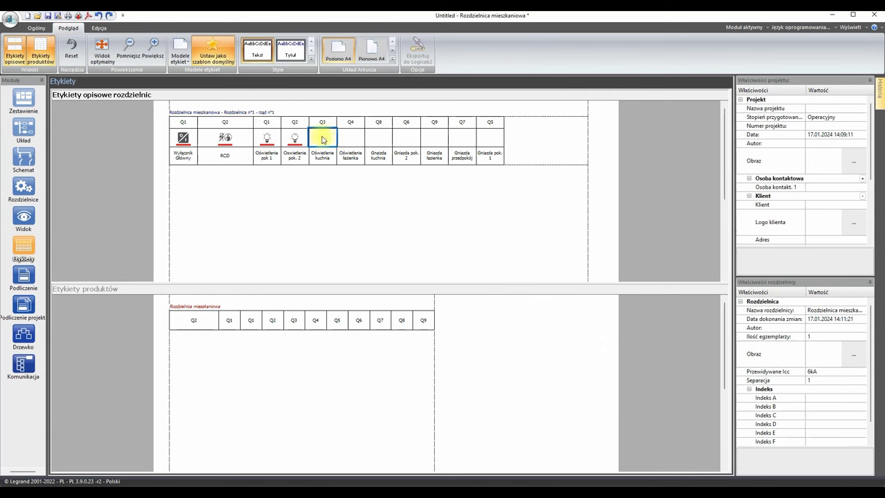
left_click(355, 142)
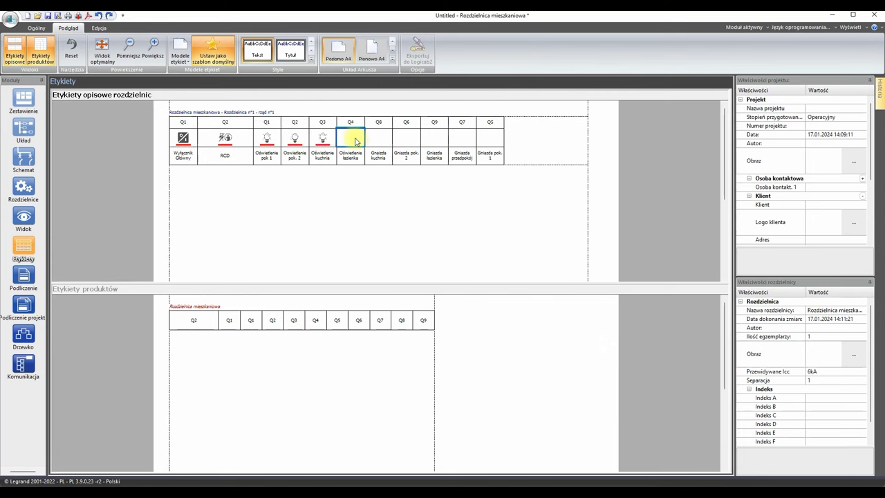
Assign the socket pictogram to the Gniazda kuchnia label and copy it to the other four Gniazda labels: Q6, Q9, Q7 and Q5
double_click(378, 142)
double_click(511, 235)
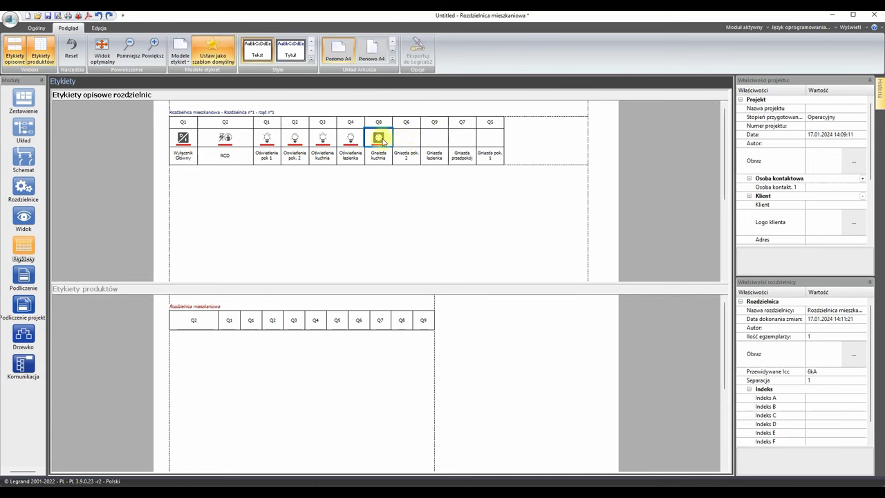
key("ctrl+v")
left_click(435, 140)
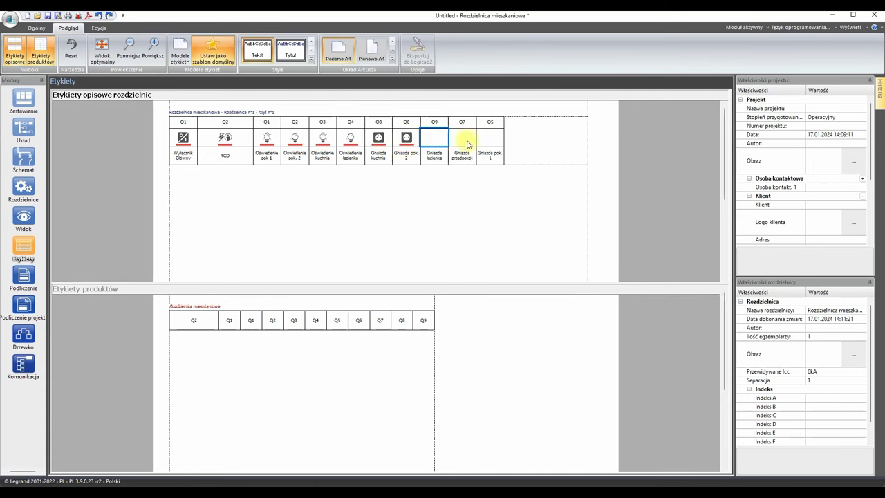
key("ctrl+v")
left_click(462, 140)
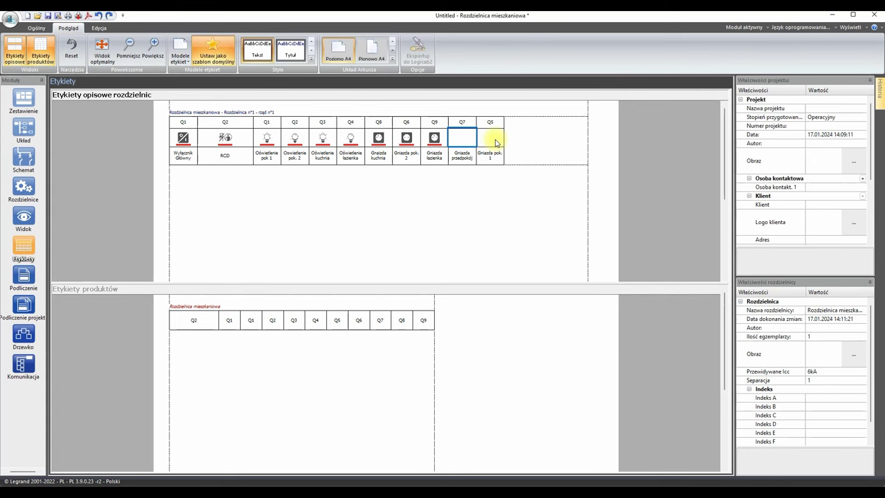
key("ctrl+v")
left_click(491, 139)
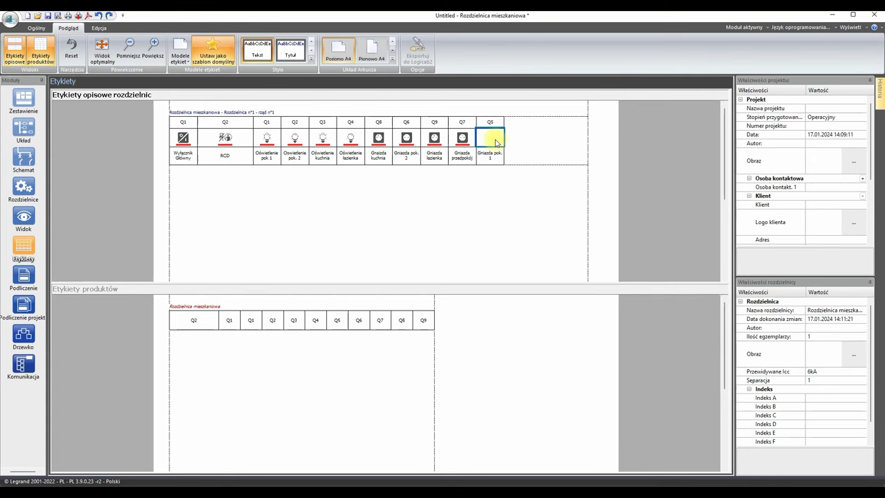
key("ctrl+v")
left_click(524, 226)
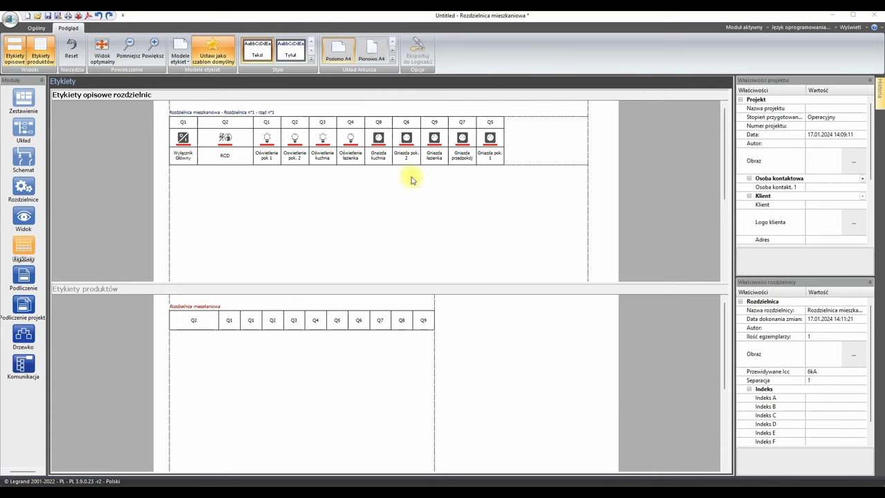
Save the project as "Przyklad 1" in the Projekty folder
key("ctrl+s")
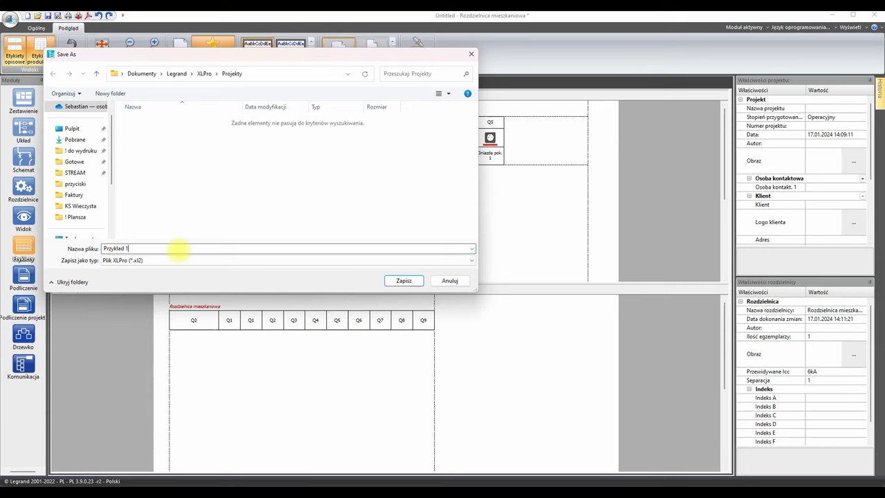
key("Return")
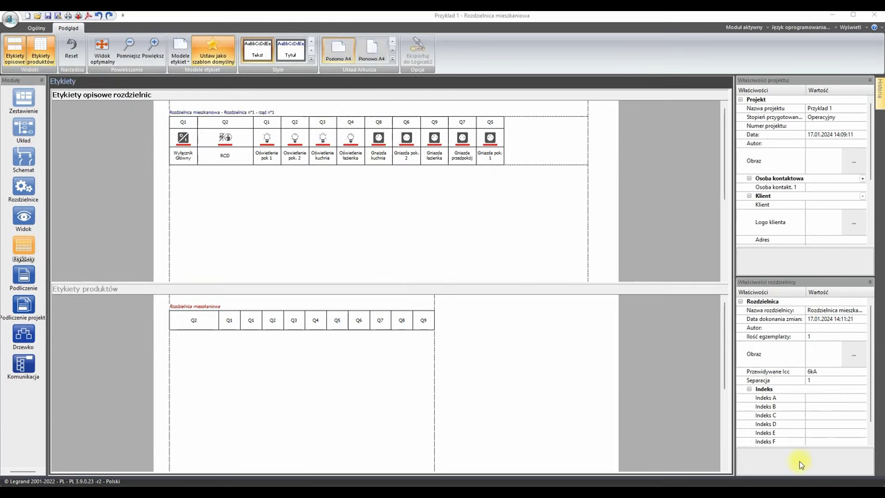
Review the material lists in Podliczenie and Podliczenie projektu, look through Drzewko and Komunikacja, and return to Etykiety
left_click(23, 276)
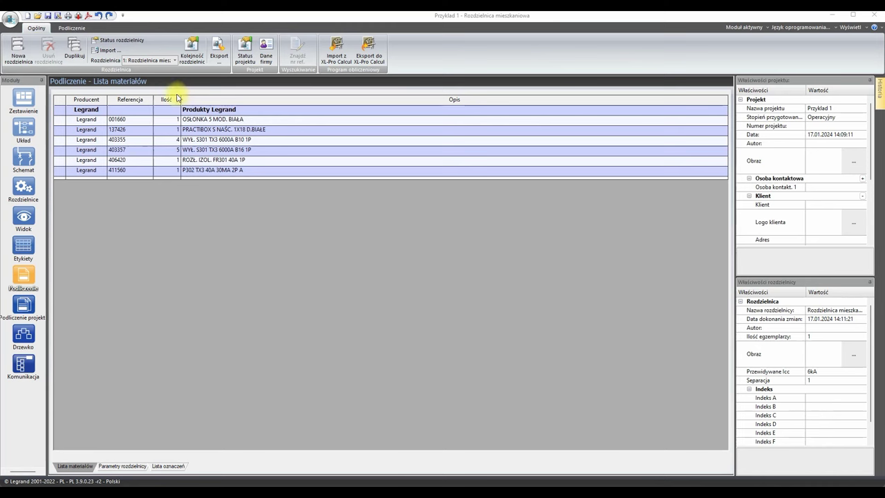
left_click(21, 308)
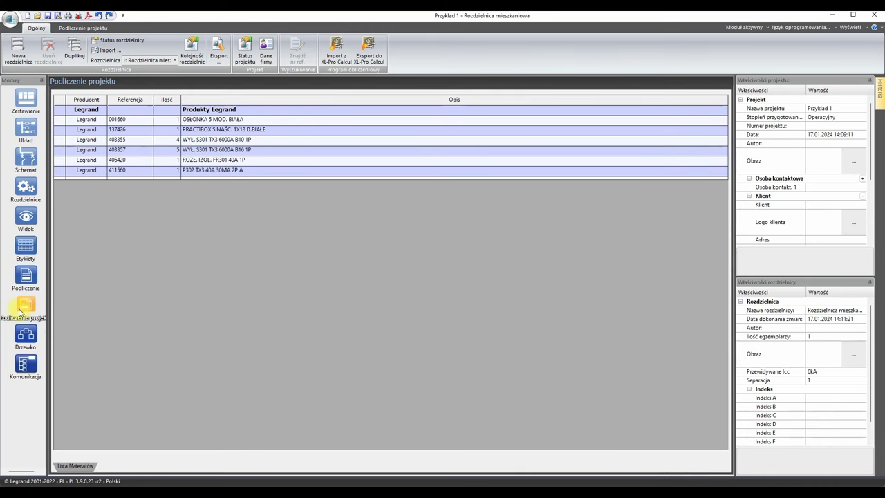
left_click(27, 336)
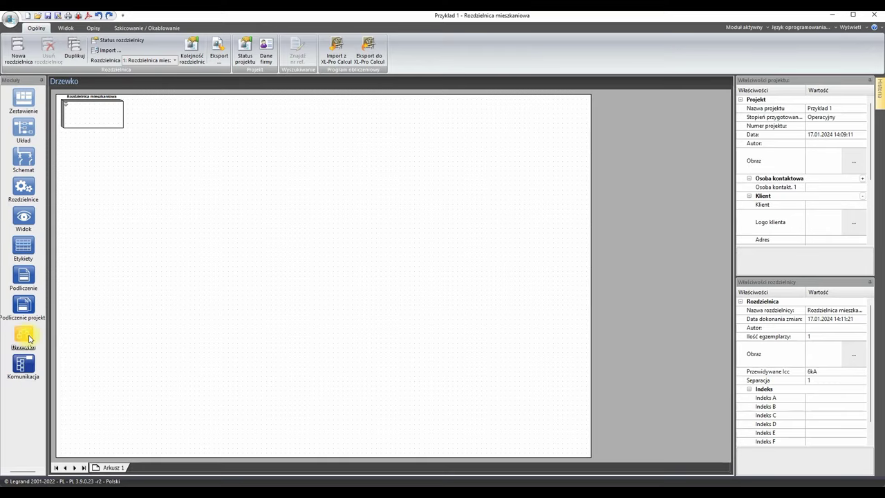
left_click(27, 366)
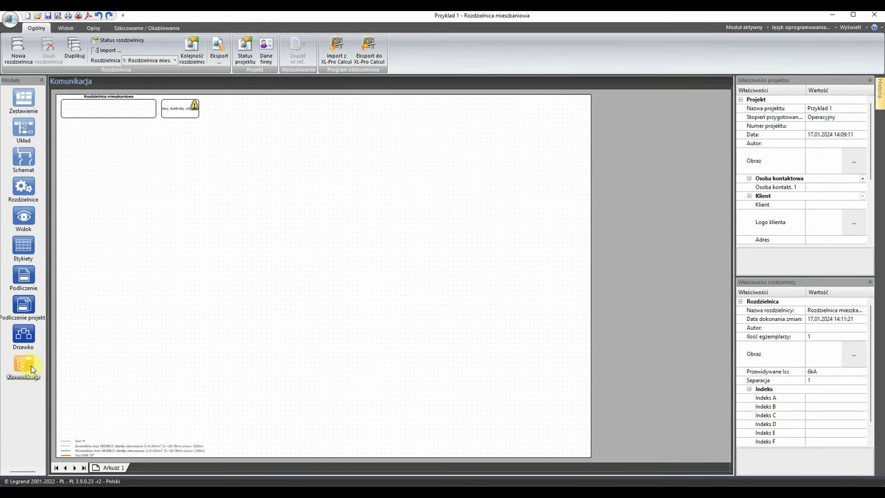
left_click(28, 254)
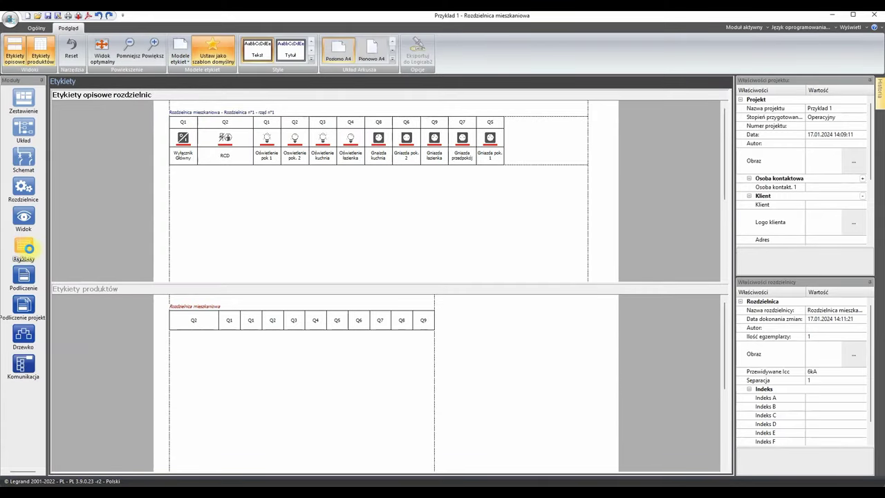
Open the print setup and add Układ and Schemat to the selected printouts
left_click(336, 224)
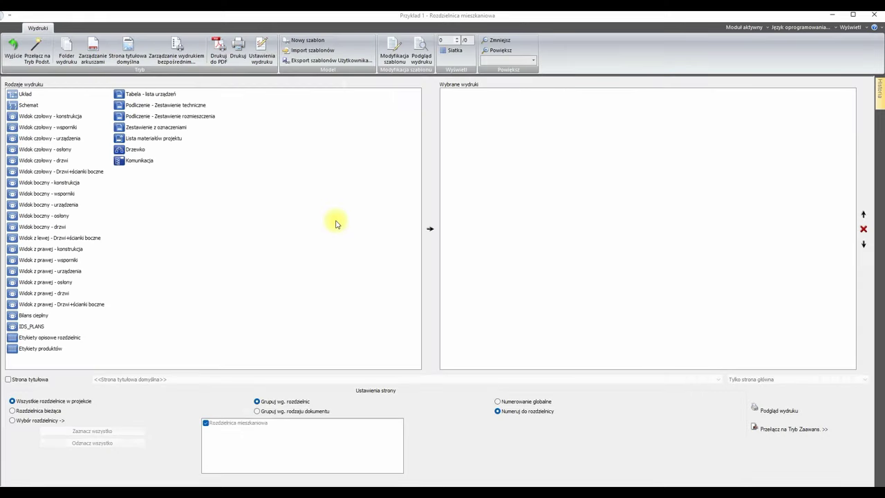
left_click(25, 93)
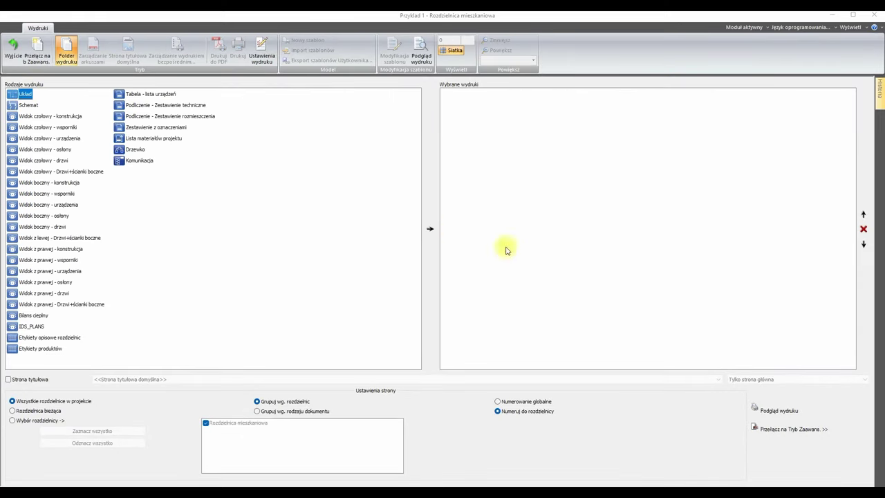
left_click(28, 104)
left_click(428, 230)
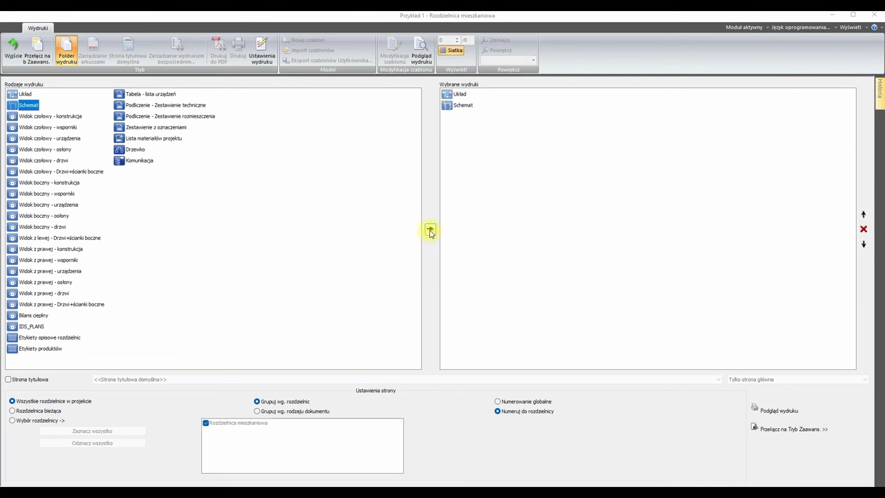
Add Widok czołowy - urządzenia, Etykiety opisowe rozdzielnic, Etykiety produktów, Tabela - lista urządzeń and Lista materiałów projektu to the selected printouts
left_click(65, 138)
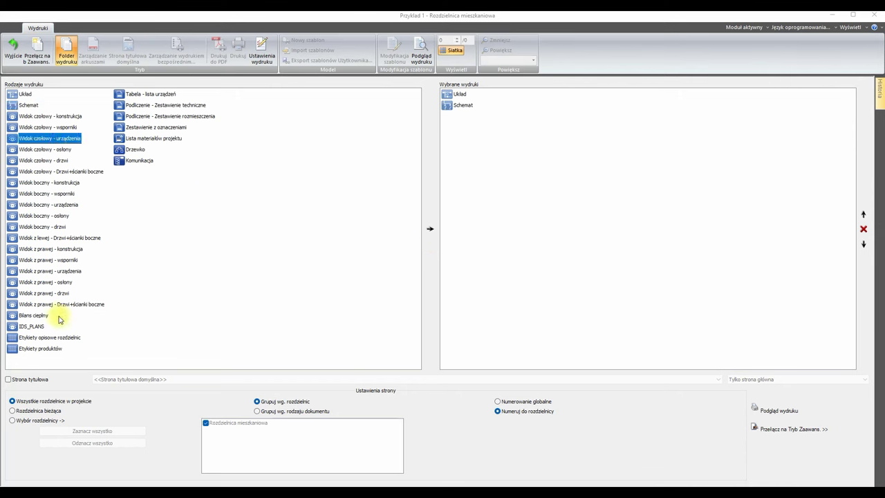
left_click(42, 339)
left_click(35, 349, "ctrl")
left_click(148, 94, "ctrl")
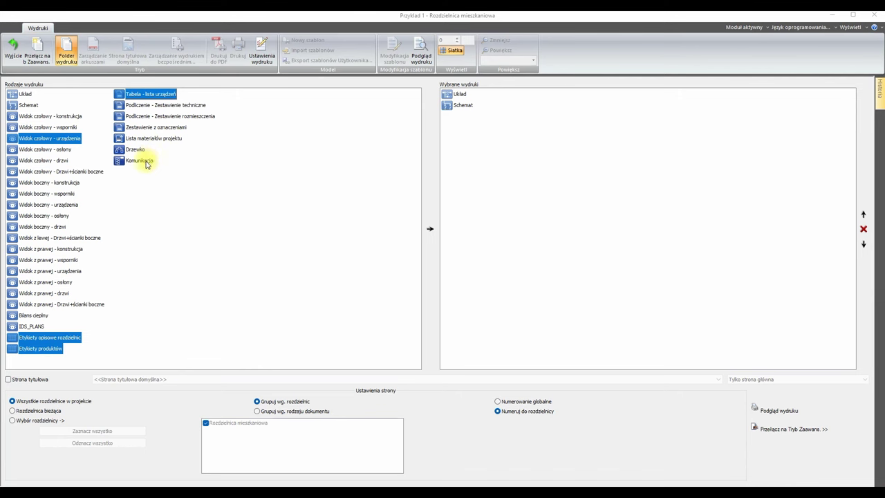
left_click(164, 139)
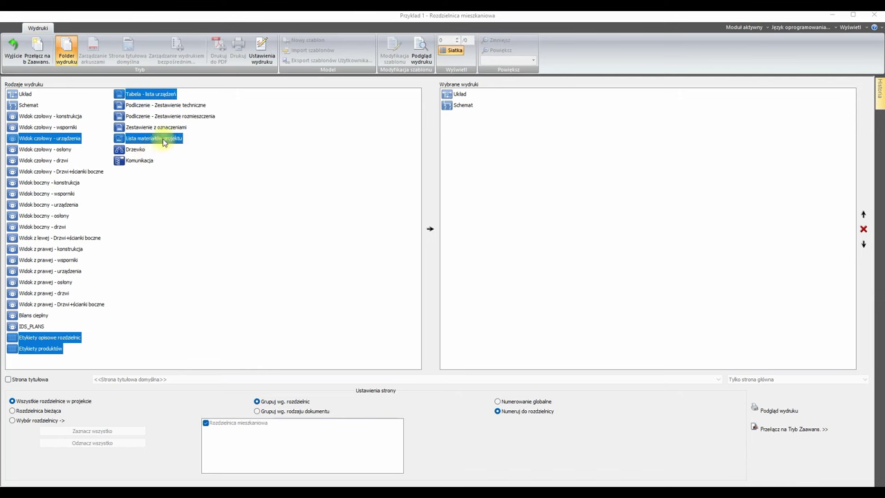
left_click(430, 229)
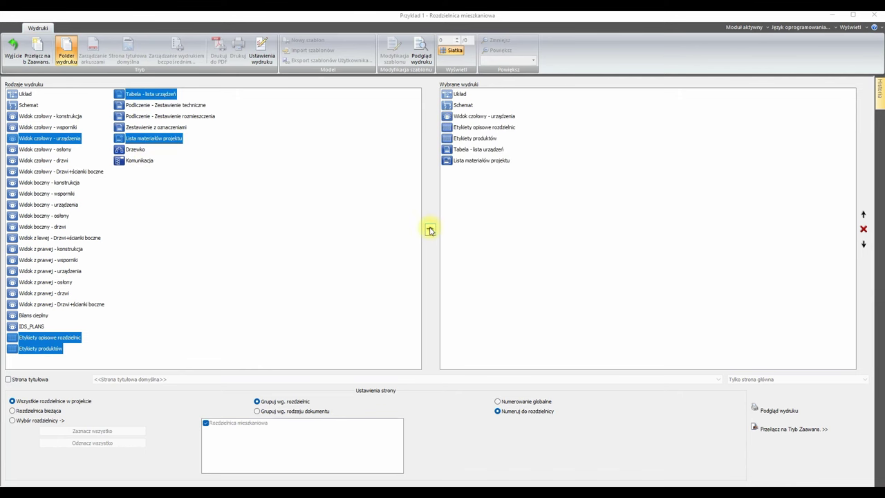
Preview the selected printouts and look through the sheets from Układ to Lista materiałów
left_click(783, 411)
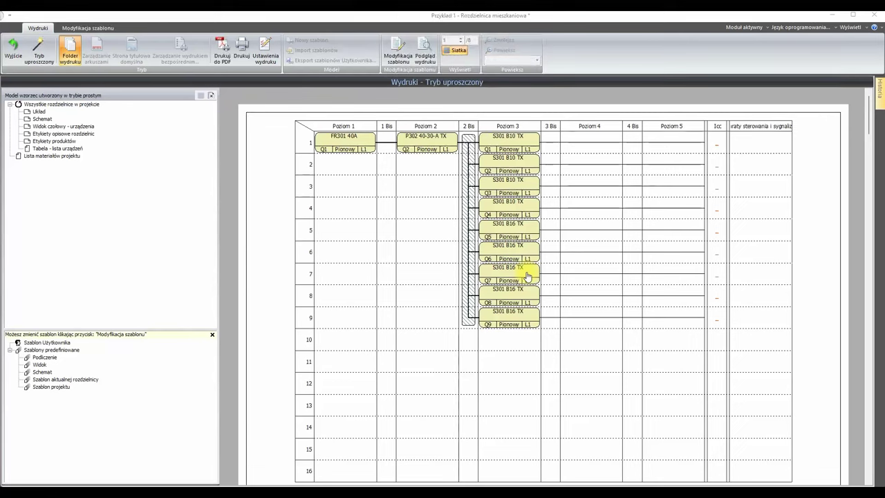
scroll(592, 262, "down", 10)
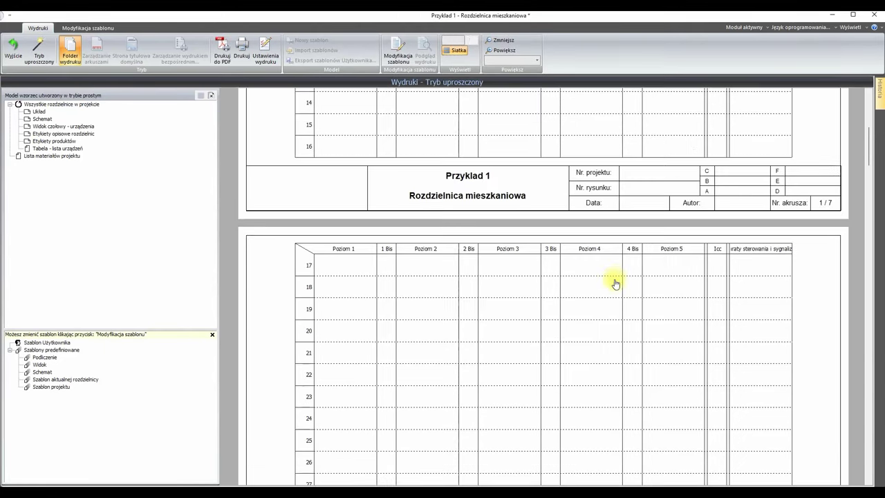
scroll(593, 278, "down", 20)
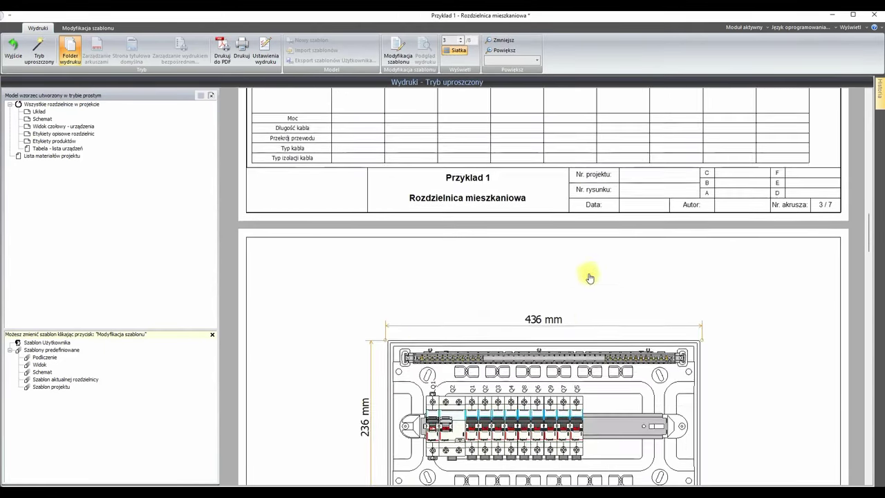
scroll(589, 276, "down", 2)
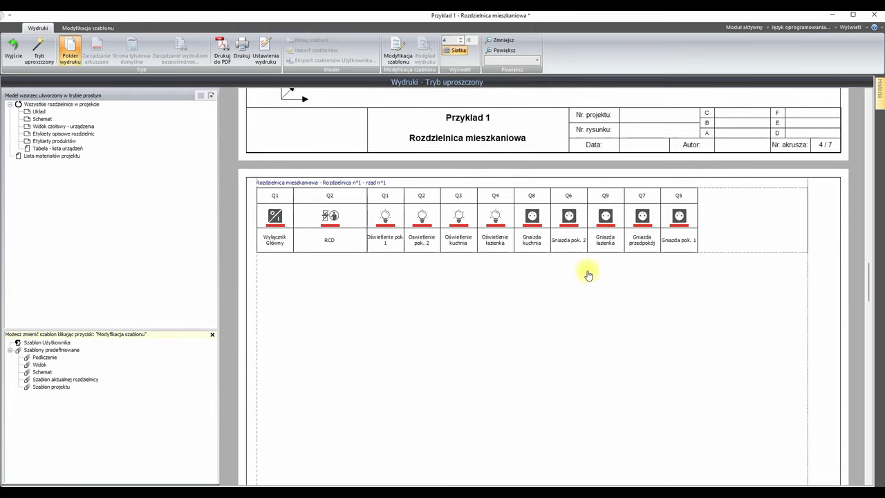
scroll(588, 275, "down", 15)
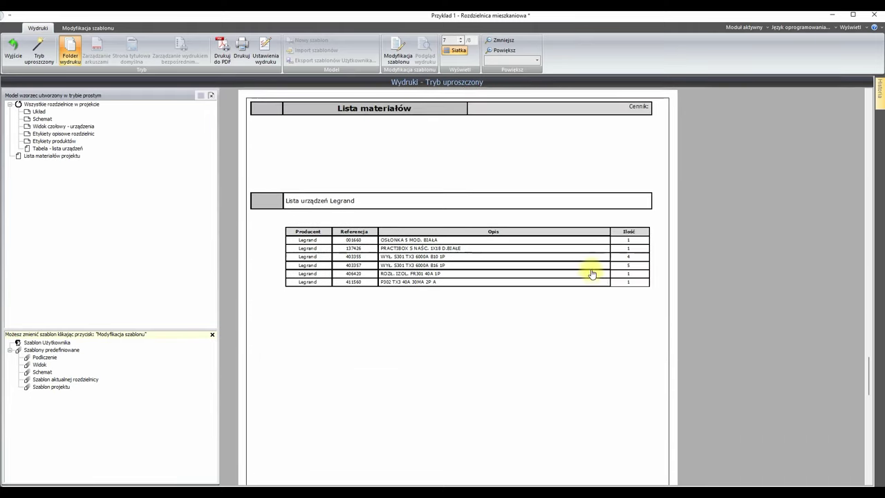
scroll(593, 274, "down", 1)
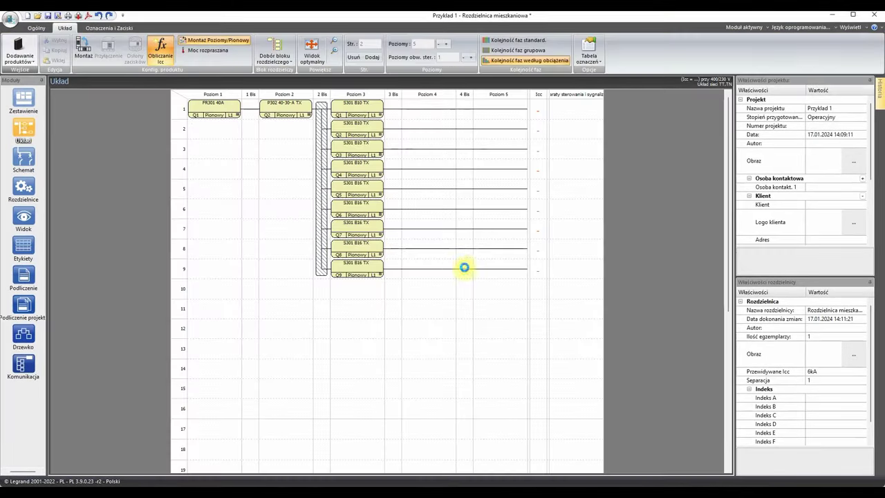
Save the project under the new name "Przyklad 2" in the Projekty folder
key("ctrl+s")
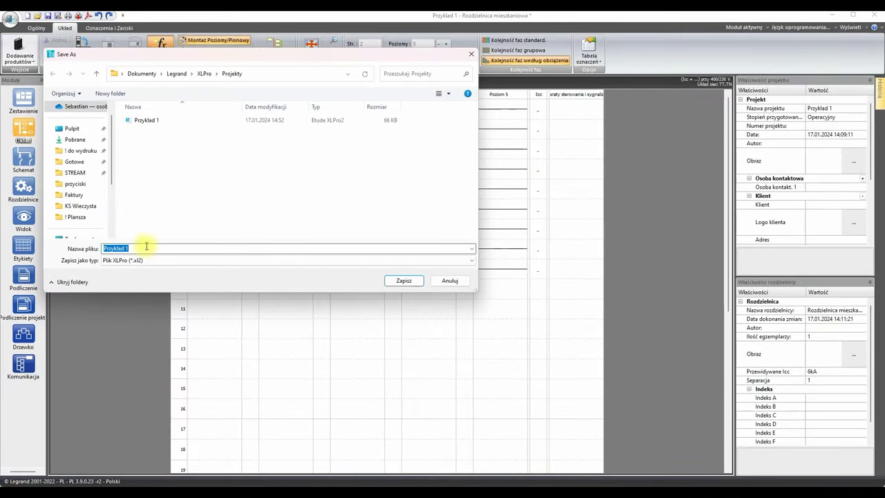
key("Return")
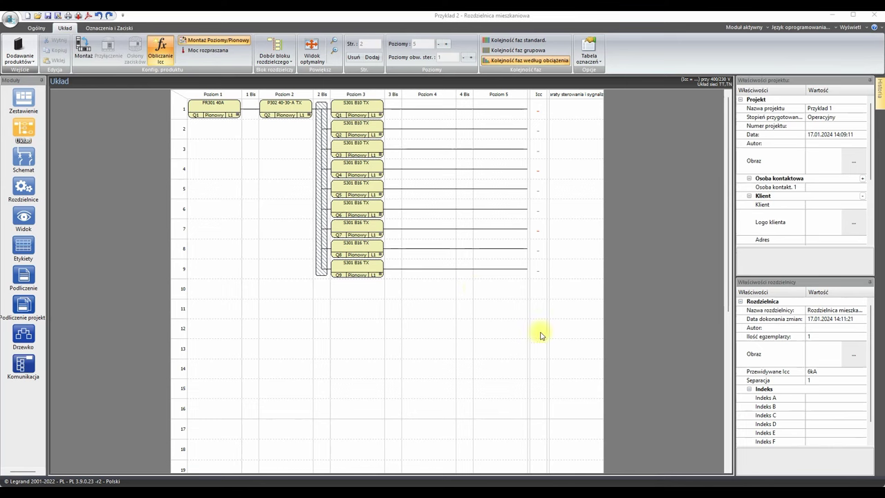
Copy the P302 40-30-A TX residual-current device in Poziom 2 to row 11 of the layout
left_click(282, 110)
left_click_drag(280, 108, 277, 105)
left_click_drag(291, 276, 287, 308)
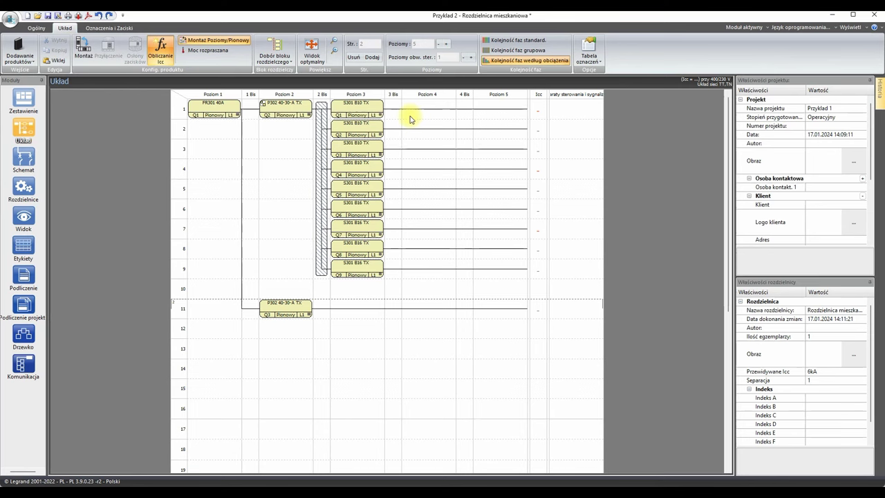
Move two S301 B10 TX and two S301 B16 TX breakers to rows 11–14 of Poziom 3, behind the second P302
left_click_drag(354, 132, 357, 311)
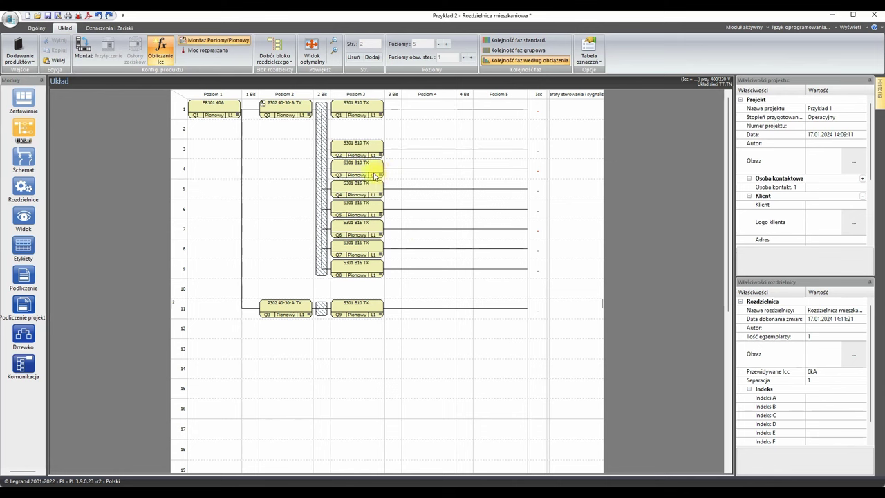
left_click_drag(358, 190, 358, 331)
left_click_drag(352, 274, 356, 353)
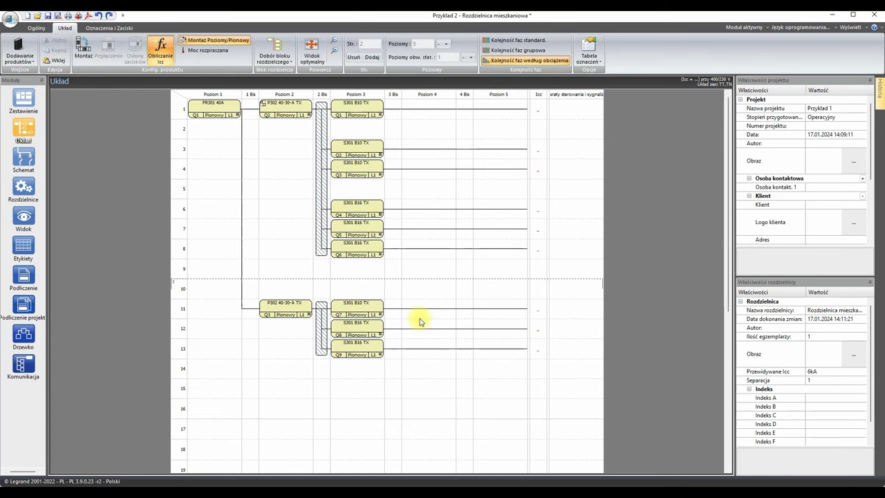
left_click_drag(360, 171, 430, 353)
left_click_drag(387, 389, 356, 345)
left_click_drag(424, 353, 352, 331)
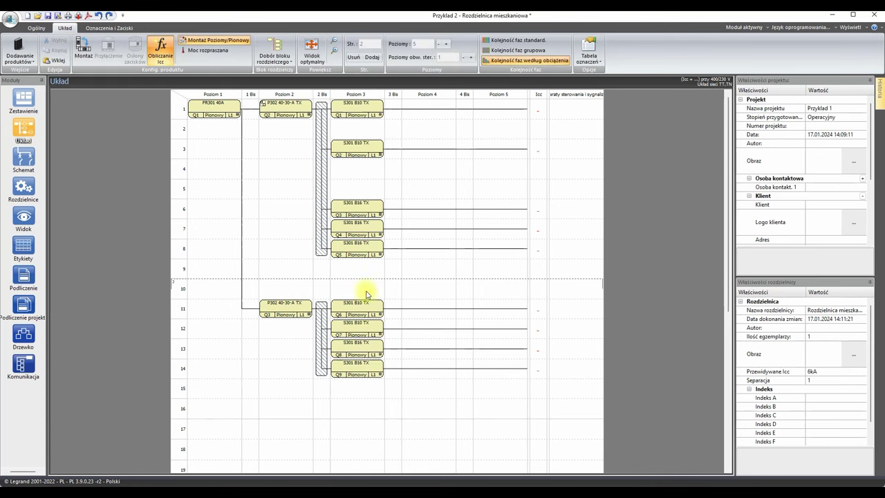
Close the gaps so the first breaker group fills rows 1–5, and move the second P302 with its breakers to rows 7–10
left_click_drag(411, 261, 354, 175)
left_click_drag(408, 234, 363, 129)
left_click_drag(198, 263, 415, 386)
left_click_drag(297, 311, 298, 236)
left_click(293, 364)
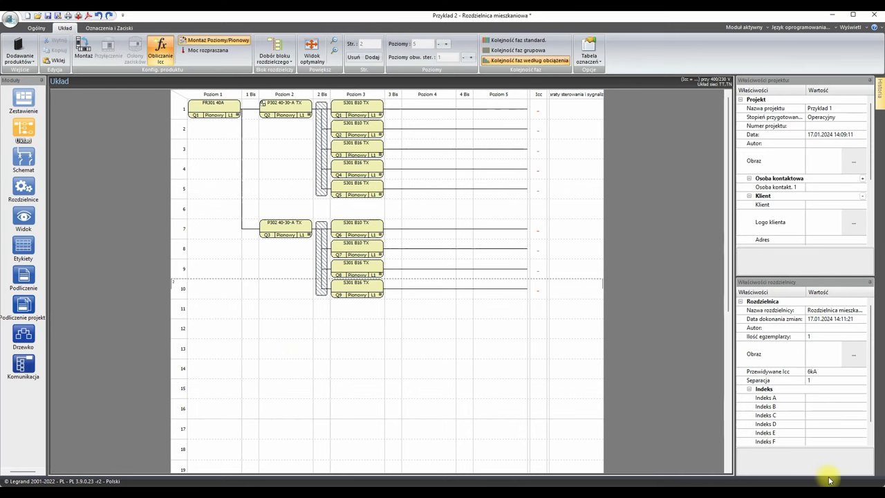
Check the circuit order in Schemat, and swap the S301 B16 TX breakers in rows 4 and 10 of Układ
left_click(23, 159)
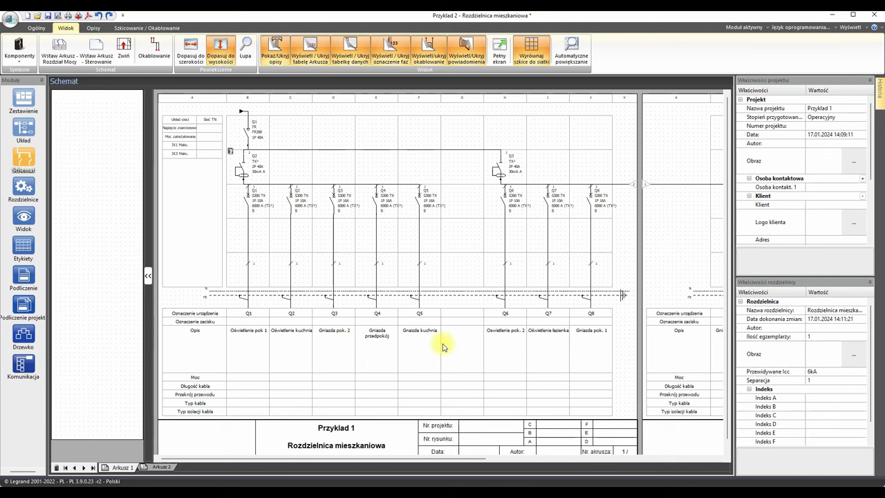
left_click_drag(460, 459, 490, 460)
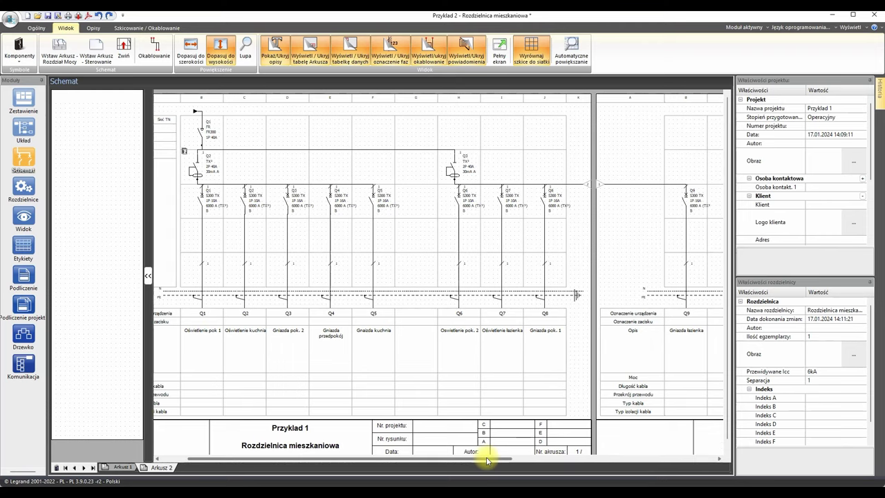
left_click(23, 128)
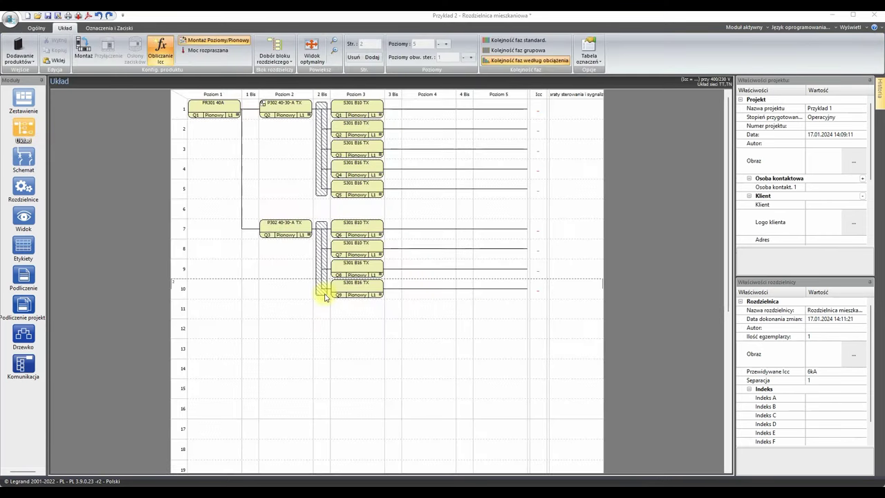
left_click_drag(356, 289, 430, 170)
left_click_drag(369, 173, 368, 292)
left_click_drag(421, 170, 356, 171)
Check the circuit descriptions in Schemat, and move the row 5 S301 B16 TX breaker in Układ to row 11 behind the second P302
left_click(24, 160)
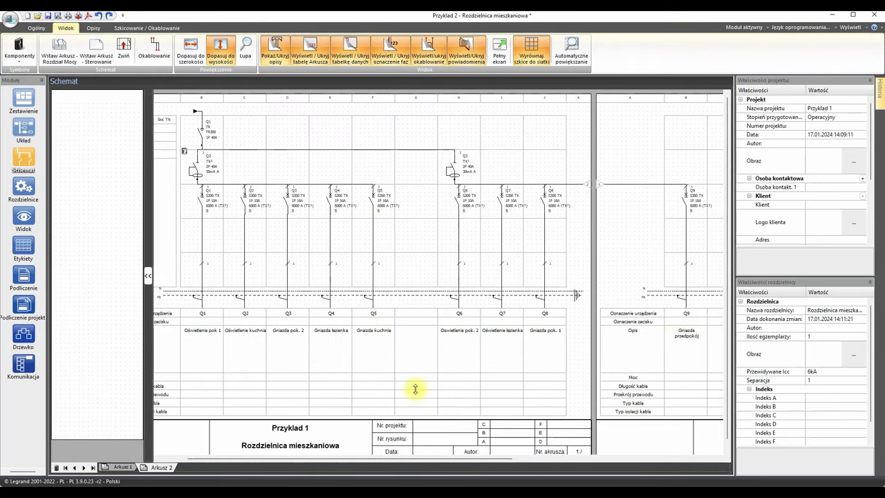
left_click(489, 347)
left_click(336, 347)
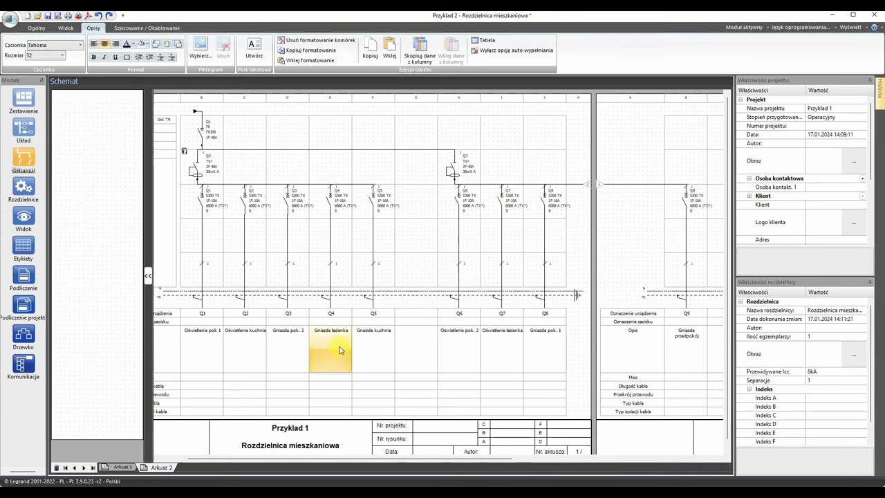
left_click(256, 349)
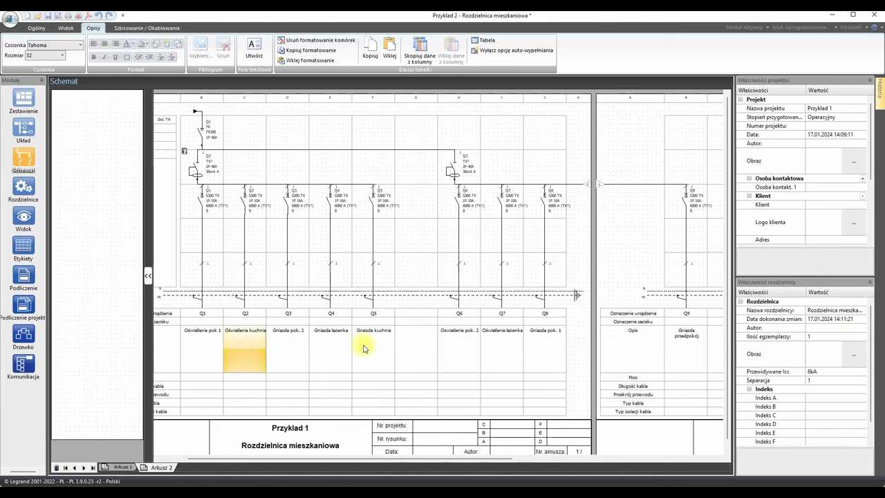
left_click(361, 343)
left_click(24, 128)
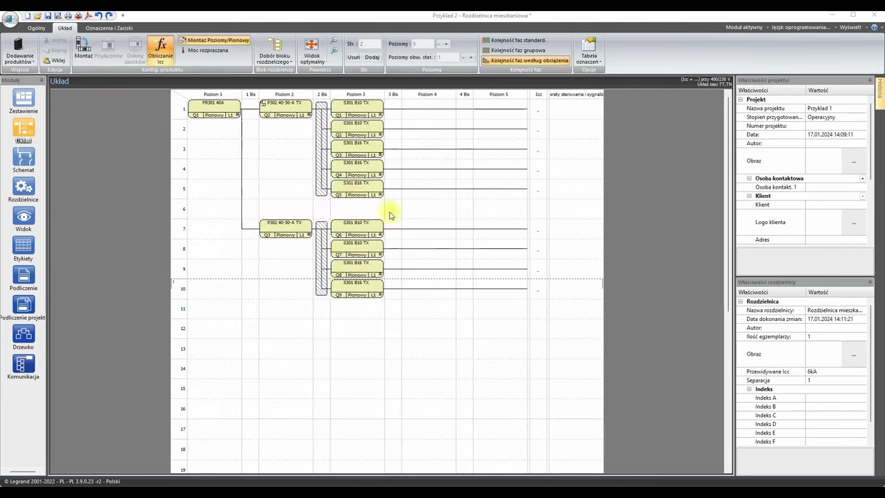
left_click_drag(356, 188, 358, 308)
Move the second P302 group with its breakers up to start at row 5 of Układ, and return to Schemat
left_click(23, 159)
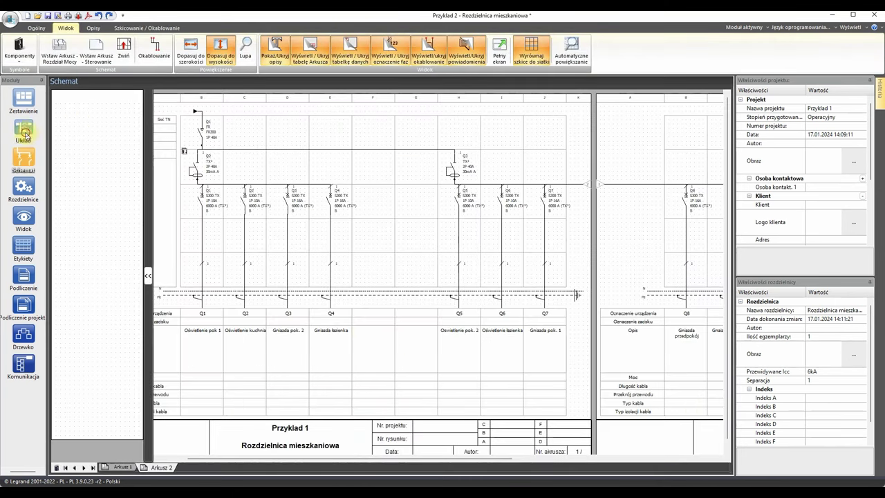
left_click(24, 128)
left_click_drag(389, 341, 287, 188)
left_click(24, 157)
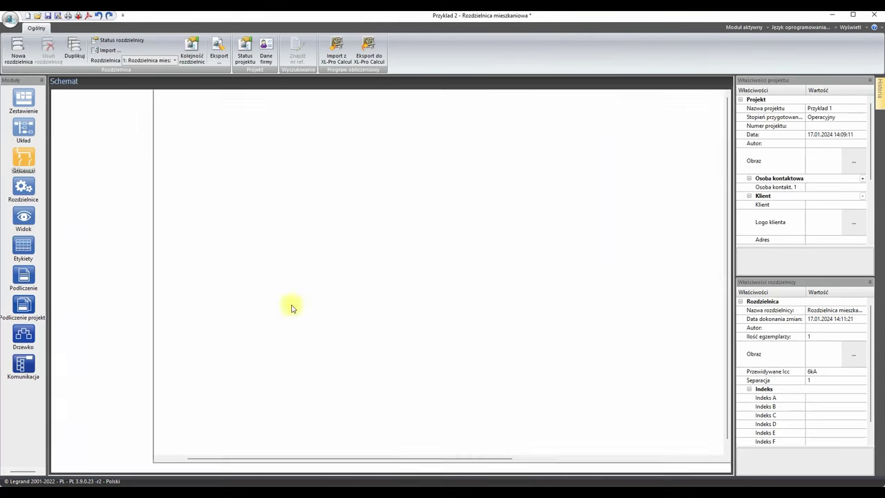
Reconfigure the Practibox S enclosure with the 18M width, accepting the loss of earlier changes, and inspect the device arrangement in Widok
left_click(23, 218)
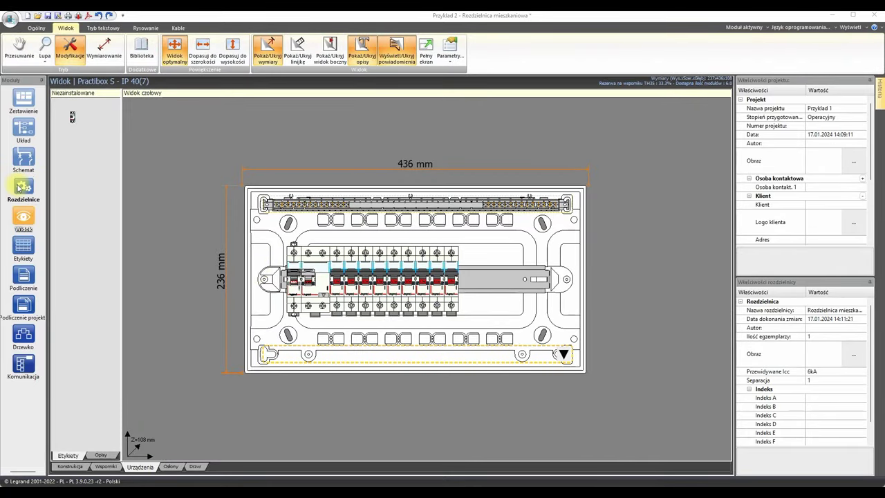
left_click(29, 161)
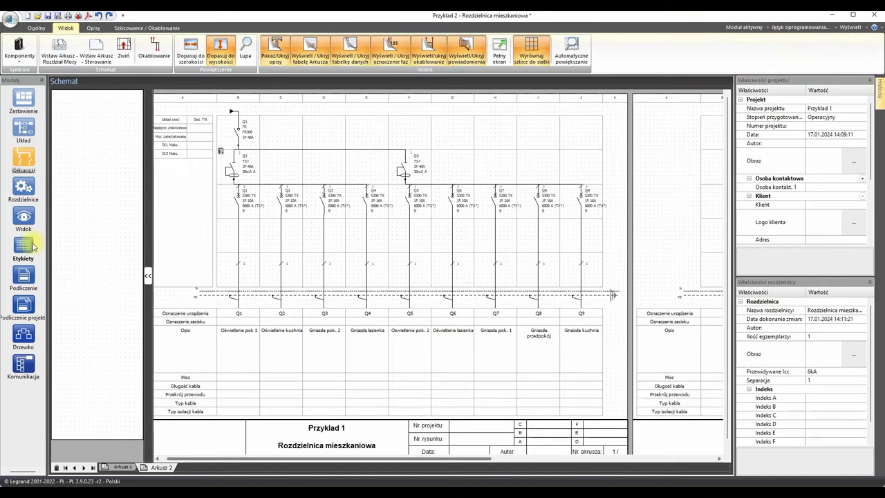
left_click(23, 219)
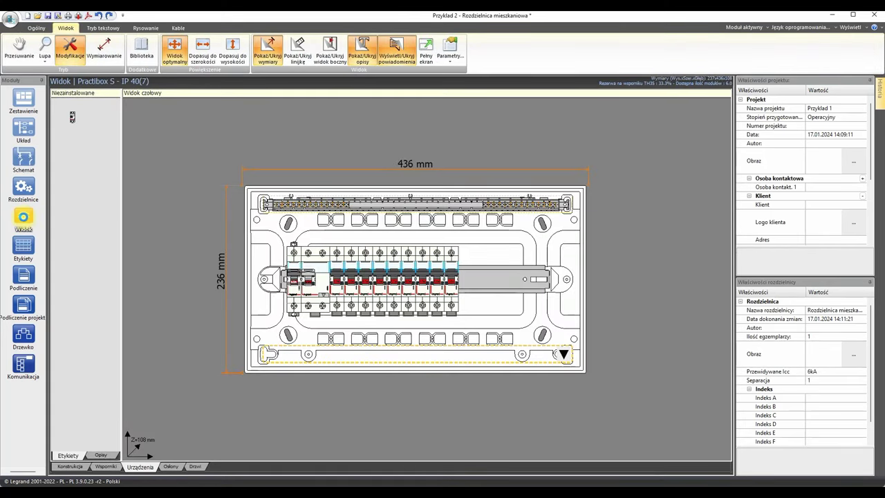
left_click(22, 188)
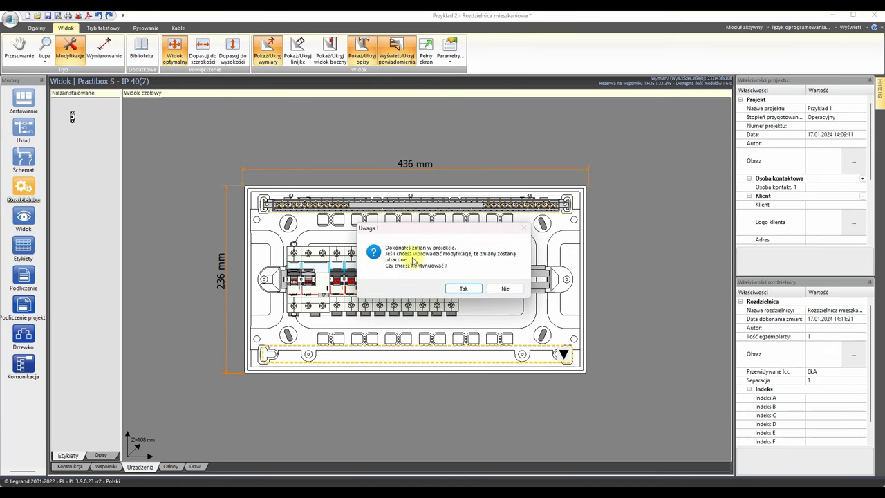
left_click(466, 289)
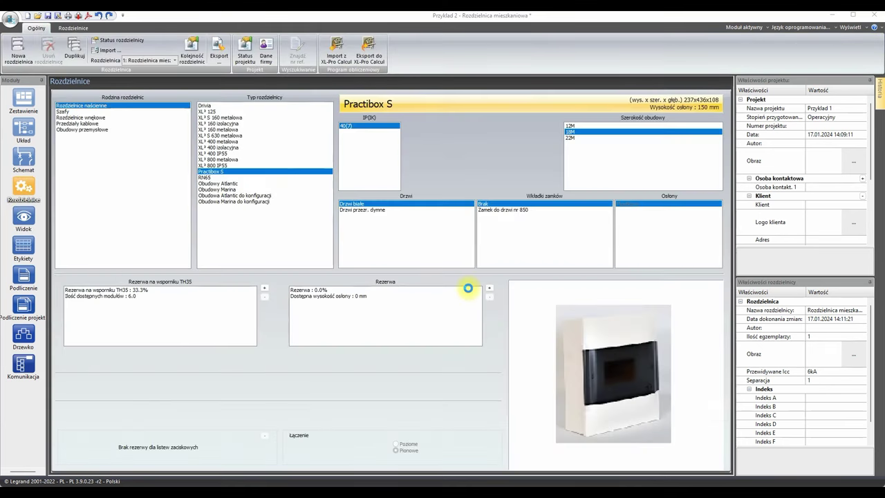
left_click(576, 131)
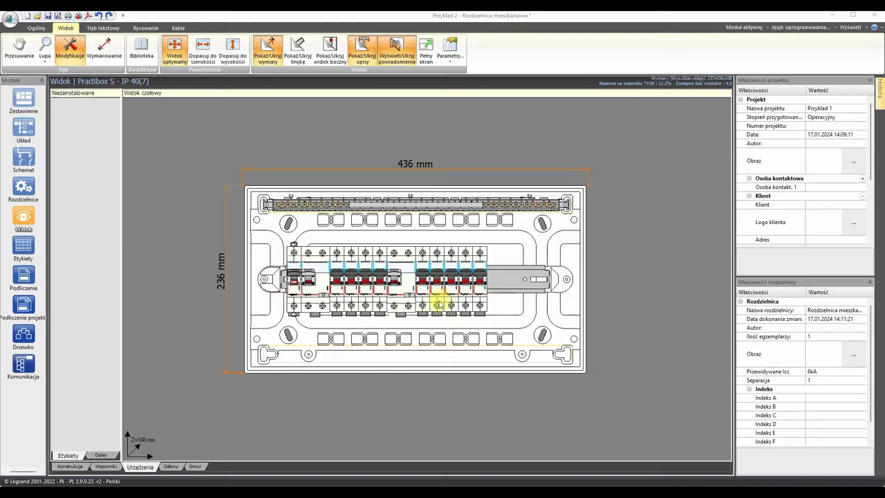
left_click_drag(438, 296, 478, 309)
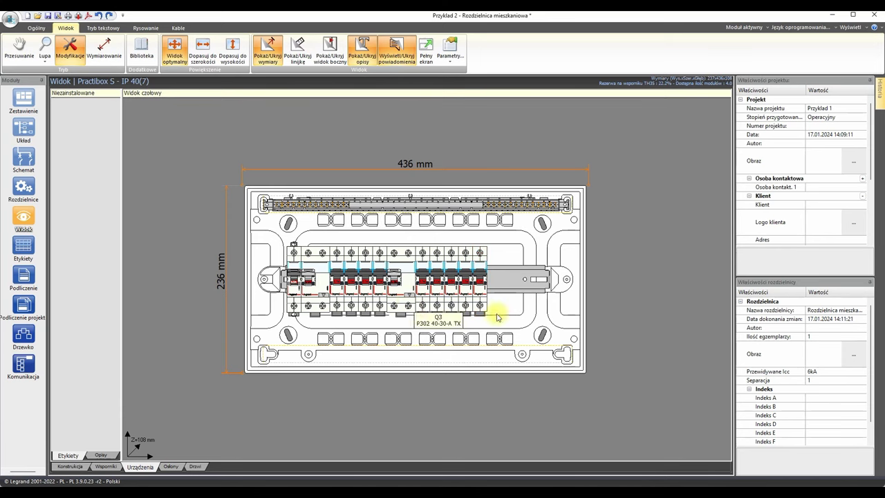
In Etykiety, describe the second residual-current device Q3 as "RCD" and copy the pictogram of the first RCD onto its label
left_click(31, 247)
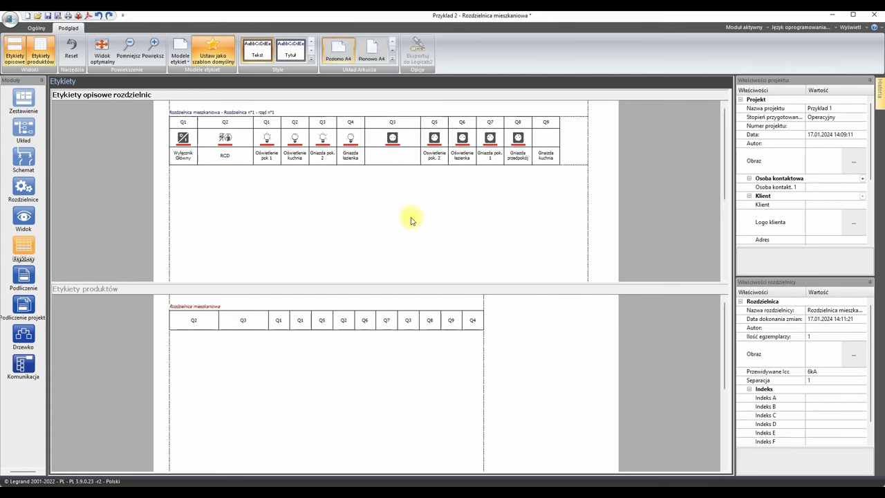
left_click(390, 158)
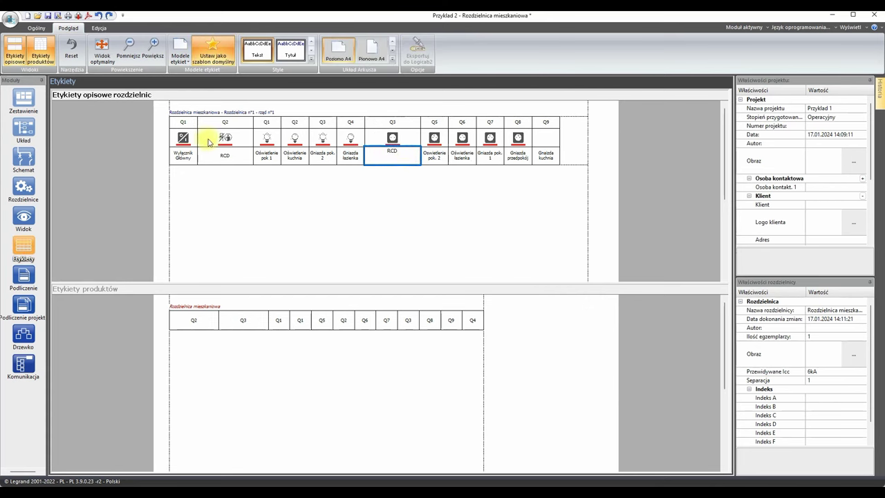
key("Return")
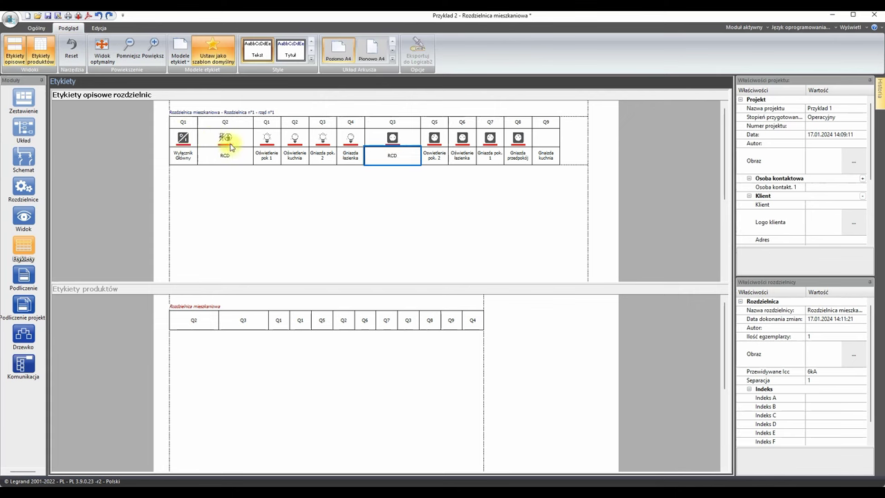
left_click(233, 143)
left_click(392, 138)
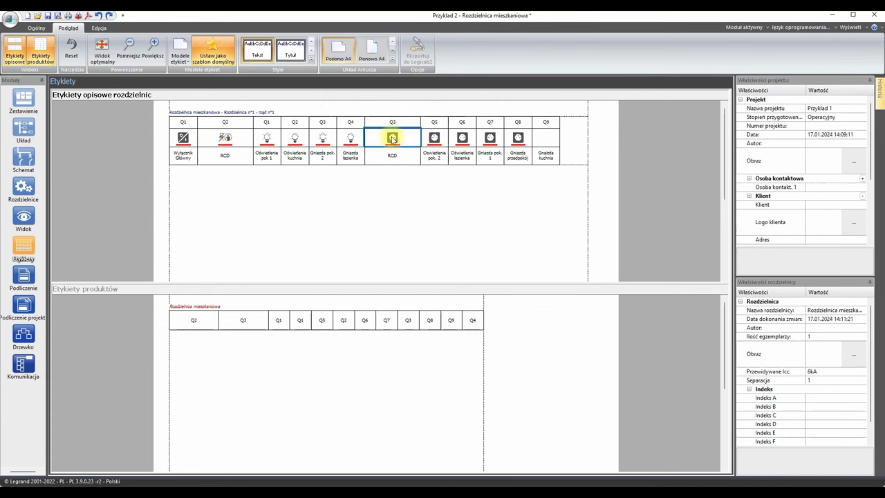
Copy the socket pictogram from the Q8 label to the Q9 "Gniazda kuchnia" label
left_click(516, 141)
left_click(546, 138)
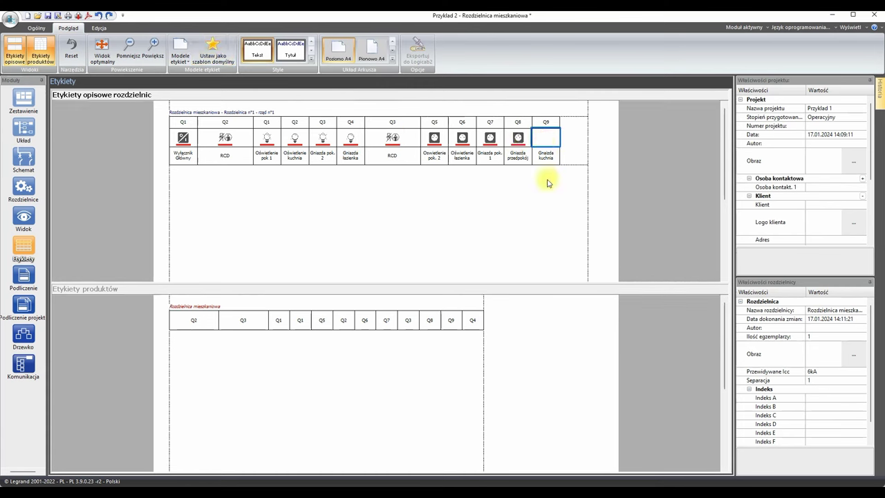
key("ctrl+v")
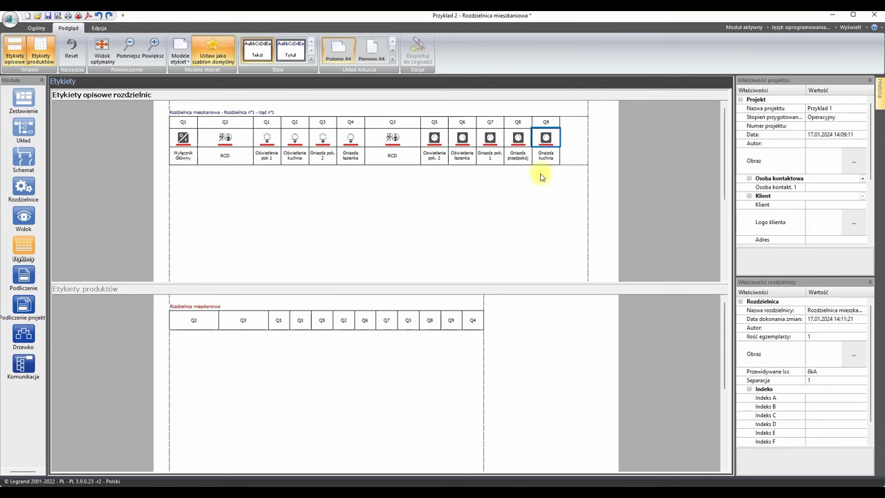
Copy the light bulb pictogram from the Q4 label onto the Q5 and Q6 lighting labels
left_click(353, 140)
left_click(435, 139)
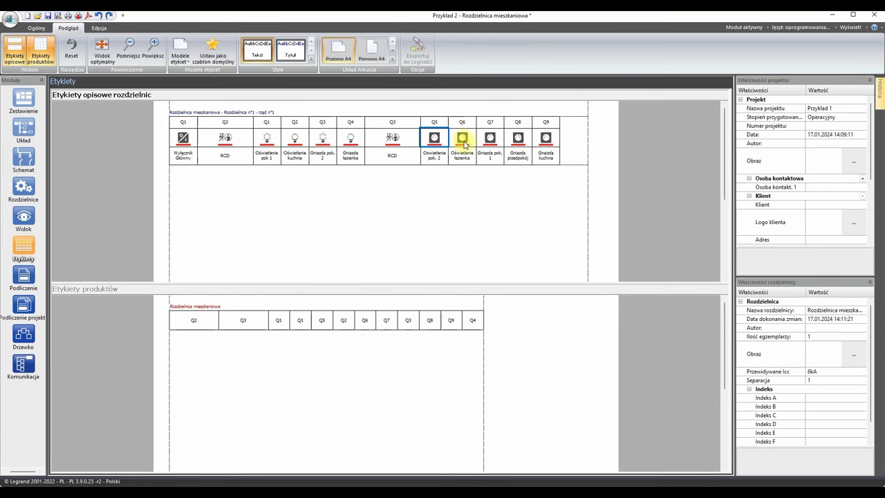
left_click(463, 141)
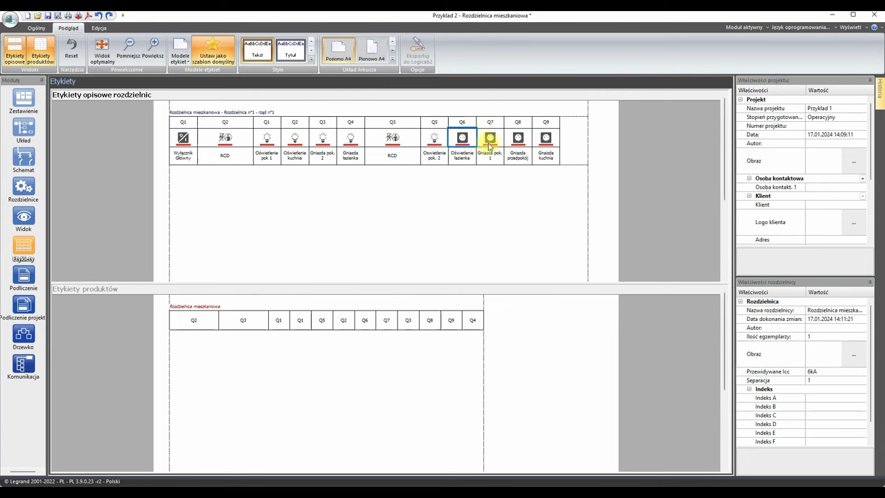
Copy the socket pictogram from the Q7 label onto the Q3 and Q4 "Gniazda" labels
left_click(493, 142)
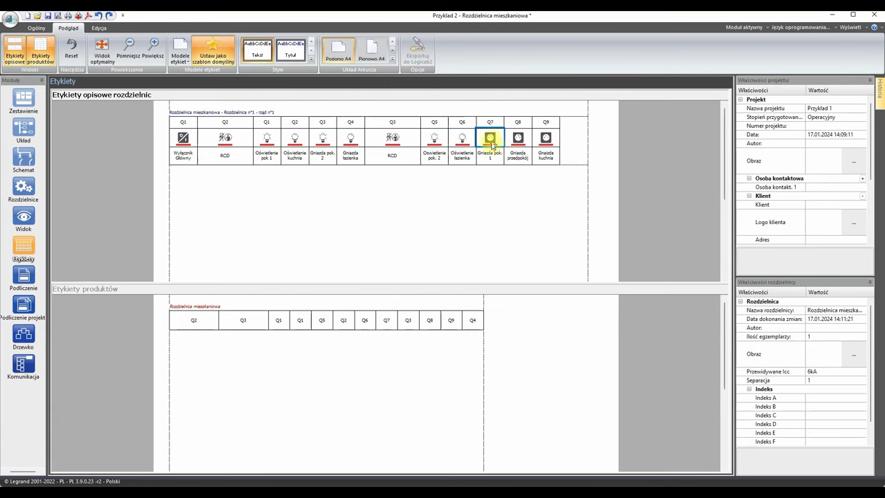
left_click(328, 143)
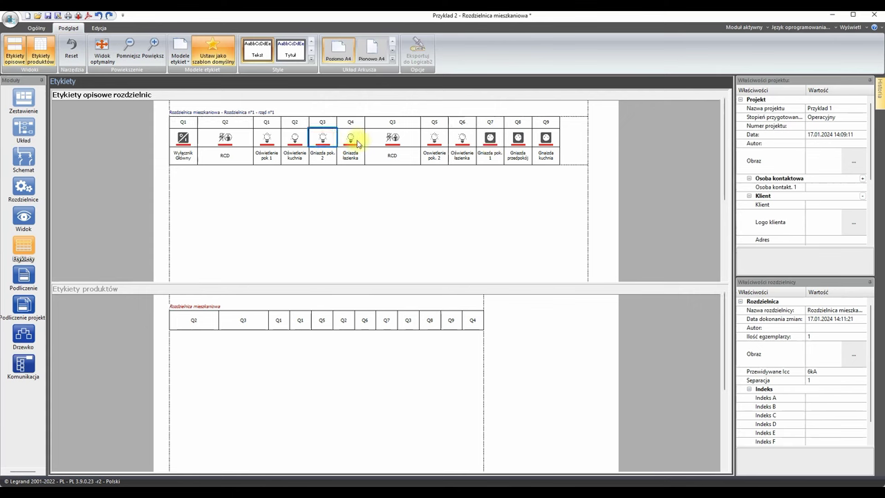
key("ctrl+z")
left_click(358, 143)
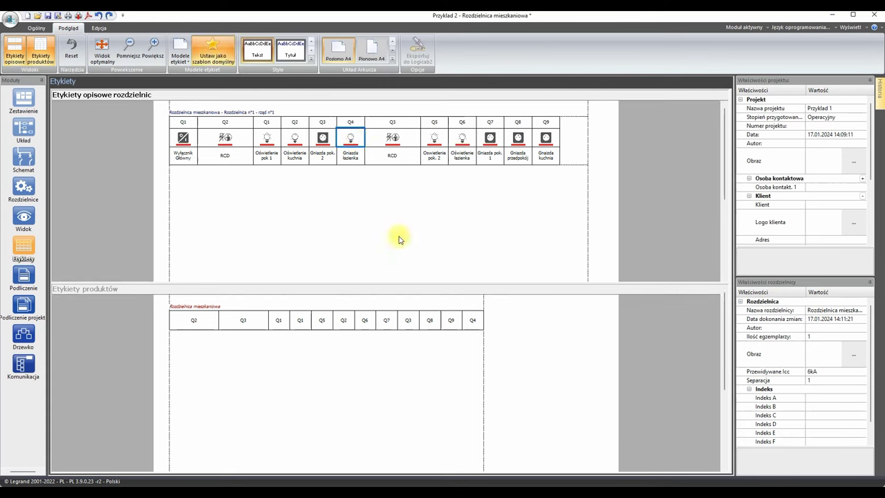
key("ctrl+z")
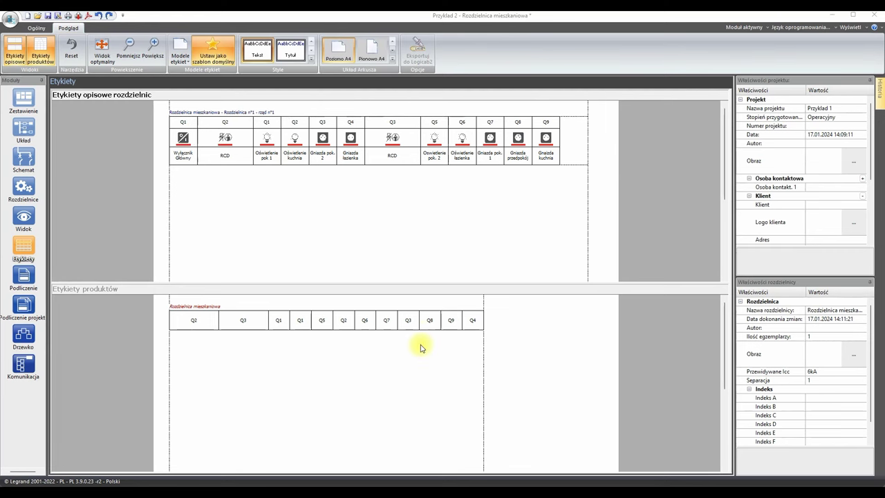
In Układ, copy the P302 40-30-A TX residual-current device from row 5 to Poziom 2 in row 10
left_click(23, 130)
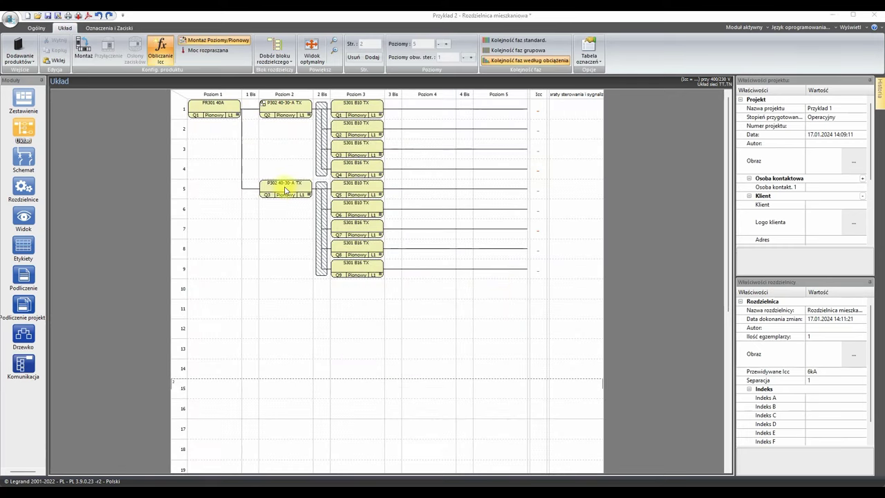
left_click(284, 188)
left_click_drag(284, 187, 326, 284)
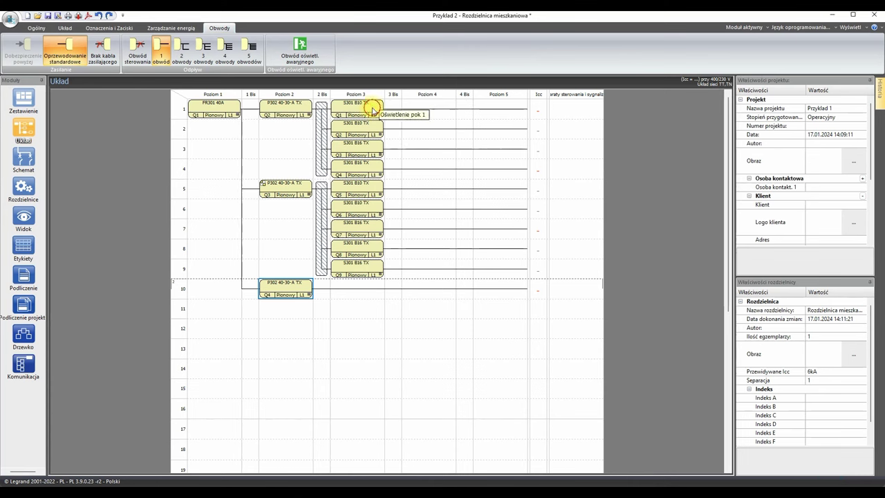
Copy the Q1, Q2 and Q3 breakers from the first group to Poziom 3 in rows 10, 11 and 12, fed by the third P302
left_click(371, 111)
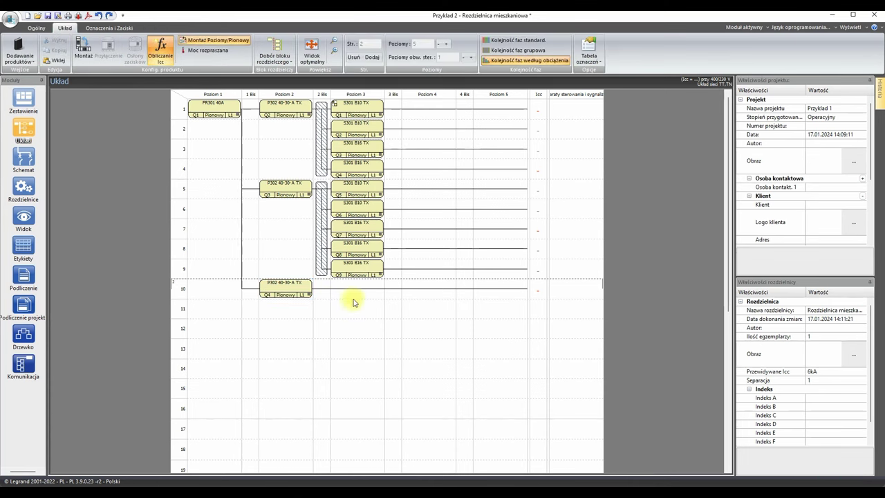
mouse_move(348, 287)
left_mouse_down()
mouse_move(355, 309)
mouse_move(356, 292)
left_mouse_up()
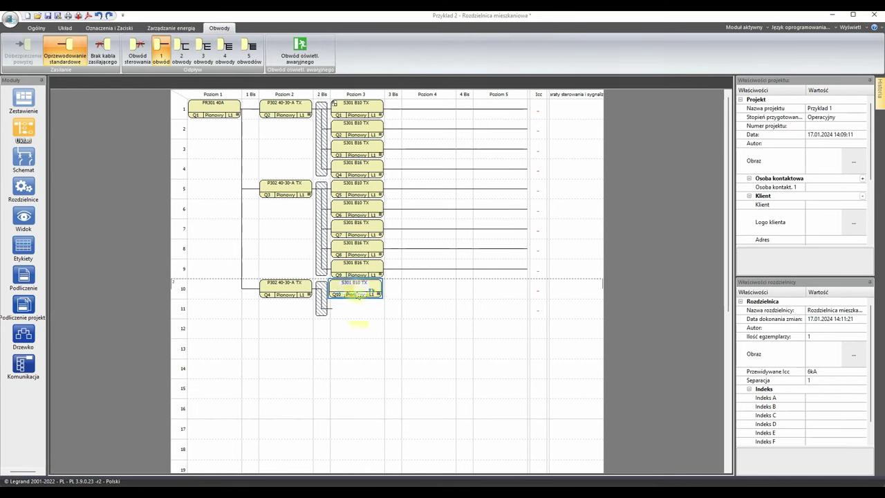
left_click(356, 128)
left_click_drag(356, 128, 367, 306)
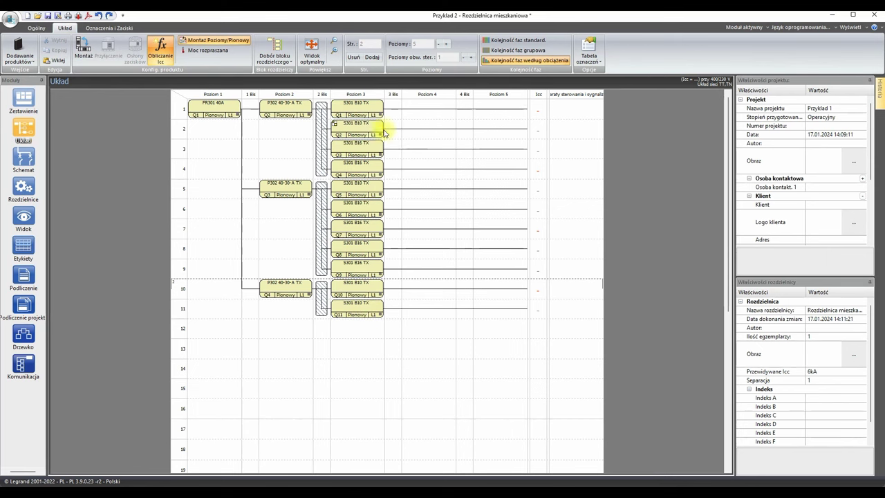
left_click(365, 151)
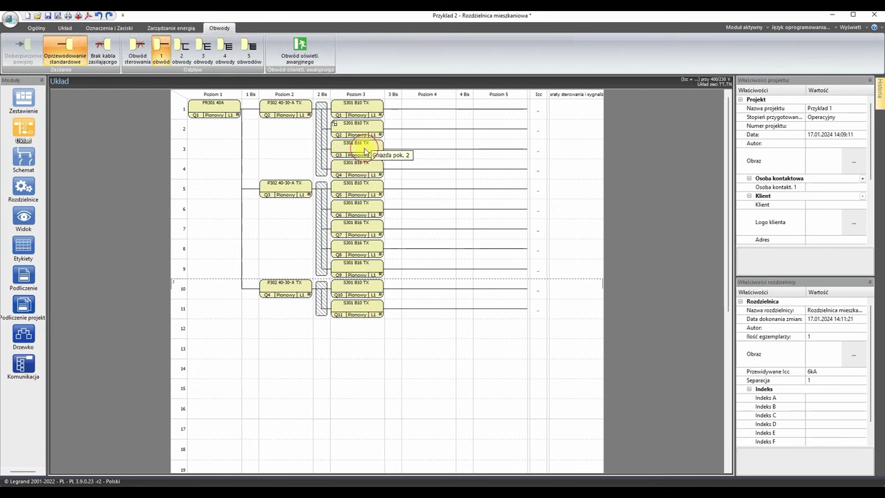
left_click_drag(365, 151, 367, 328)
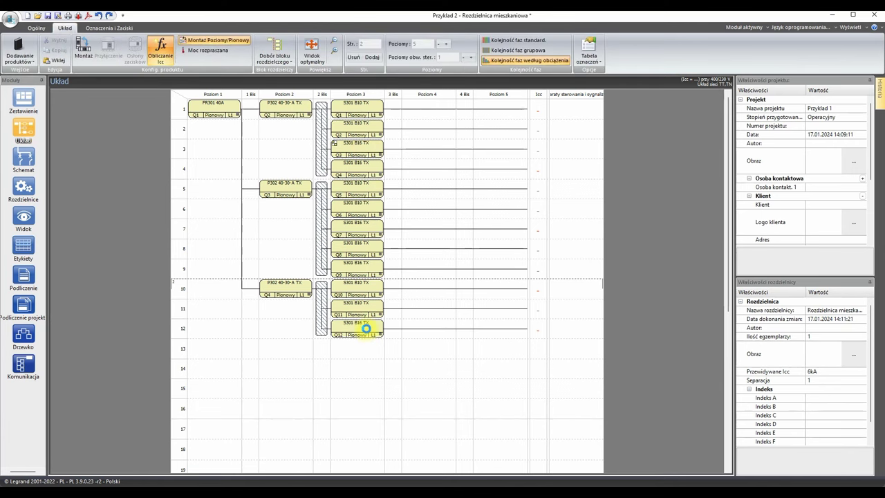
Copy the Q5, Q7 and Q9 breakers from the second group into rows 13, 14 and 15 of the third P302 group
left_click(364, 193)
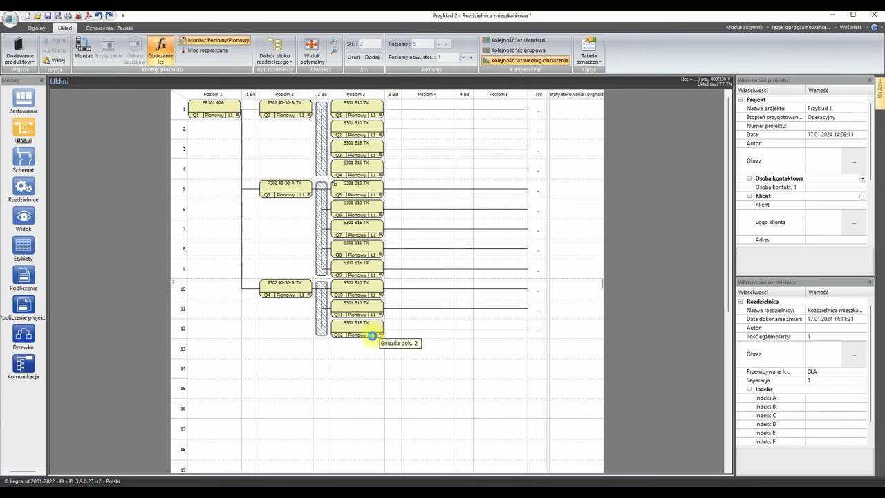
key("ctrl+v")
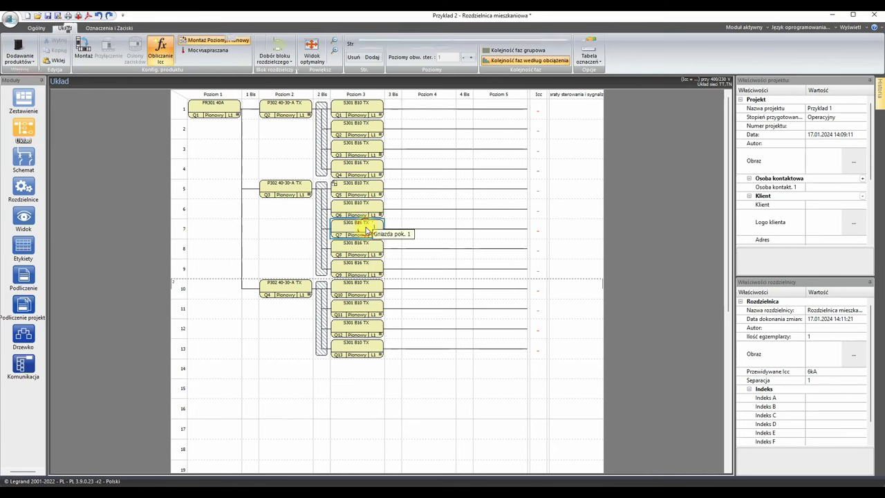
left_click(366, 230)
left_click(378, 354)
key("ctrl+v")
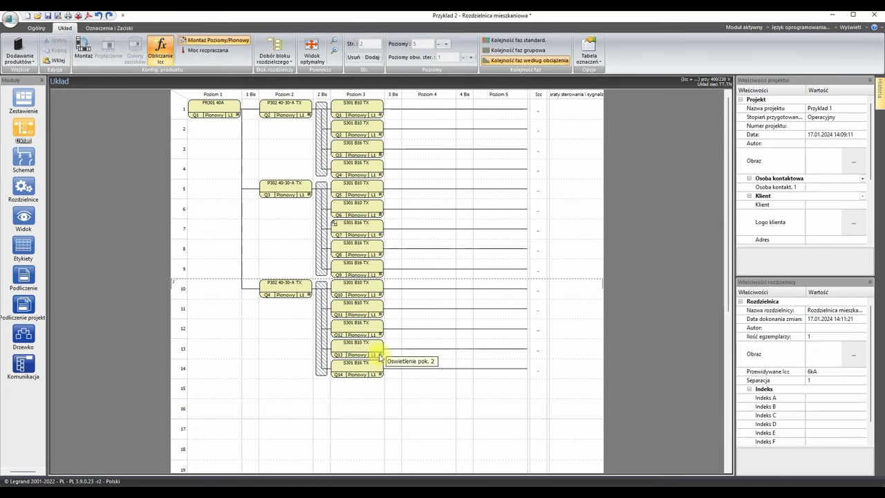
left_click(367, 270)
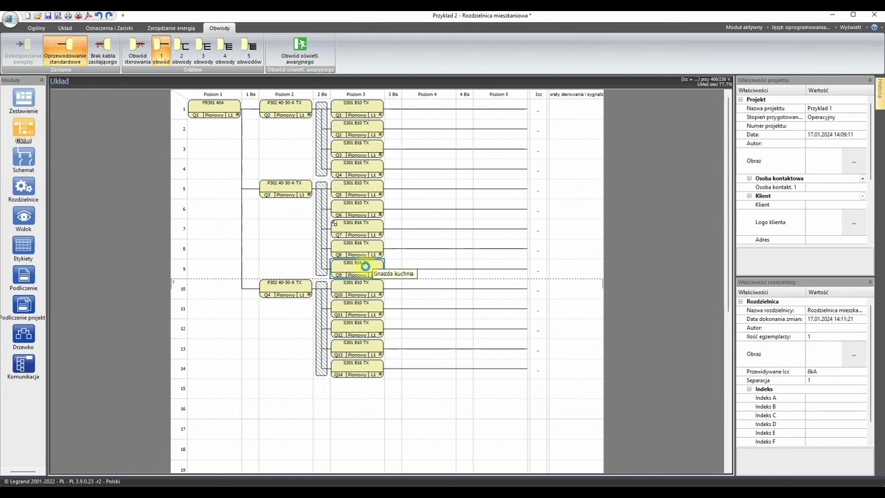
key("ctrl+v")
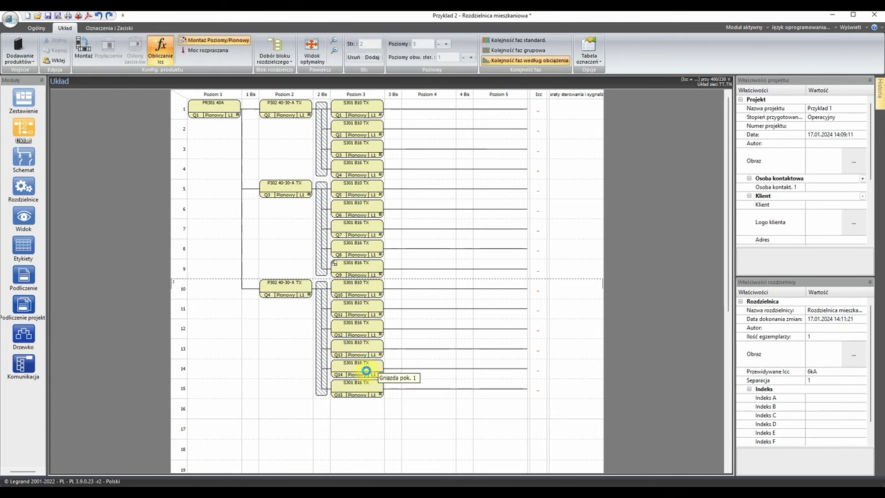
On sheet 2 of Schemat, change the Q10 description to "LED pok 1" and the Q11 description to "LED kuchnia"
left_click(25, 156)
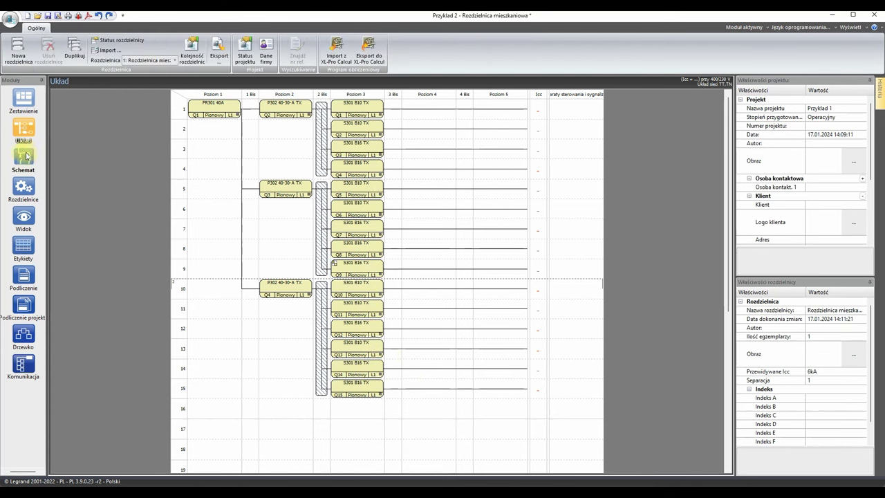
left_click_drag(486, 460, 676, 458)
left_click(412, 333)
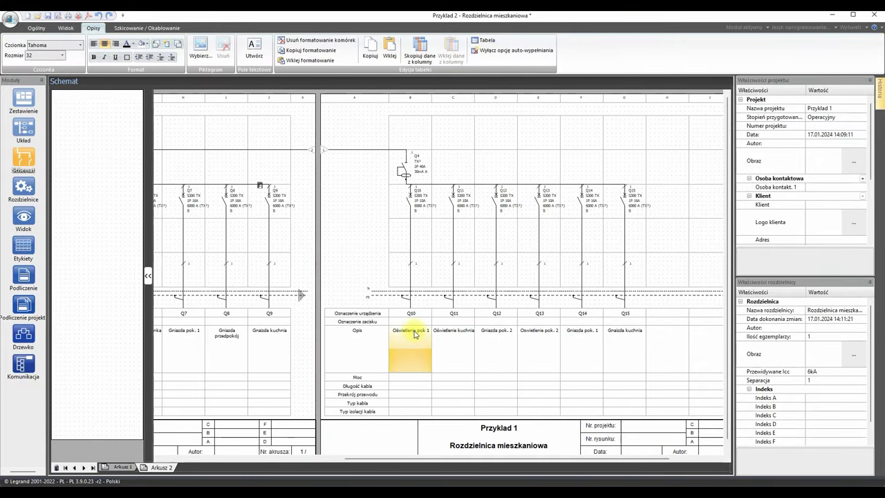
left_click(415, 334)
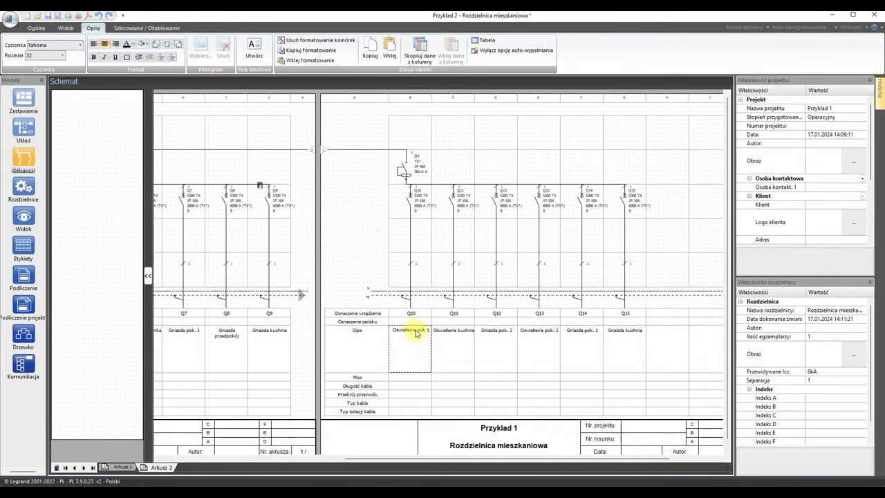
left_click_drag(414, 330, 430, 331)
double_click(396, 332)
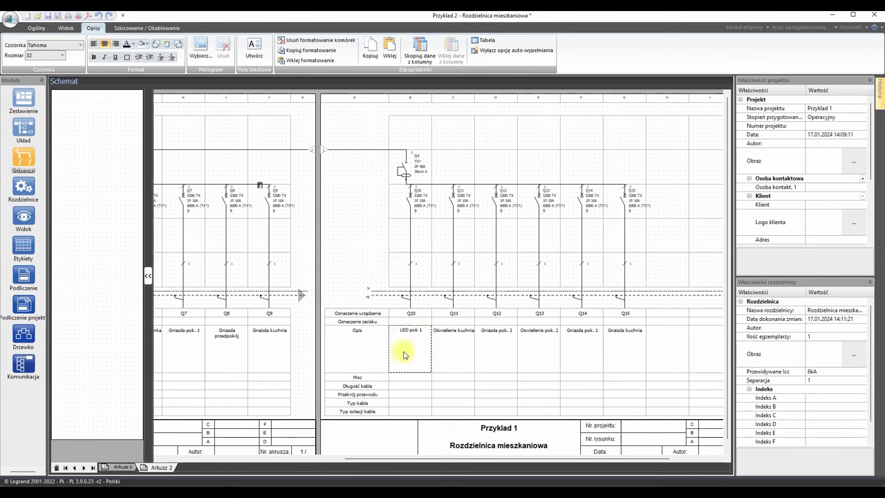
left_click(453, 334)
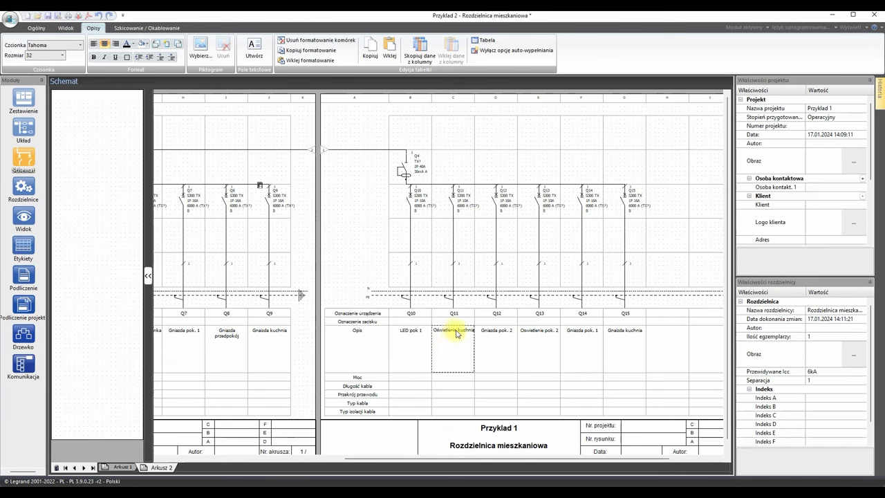
double_click(456, 334)
double_click(429, 332)
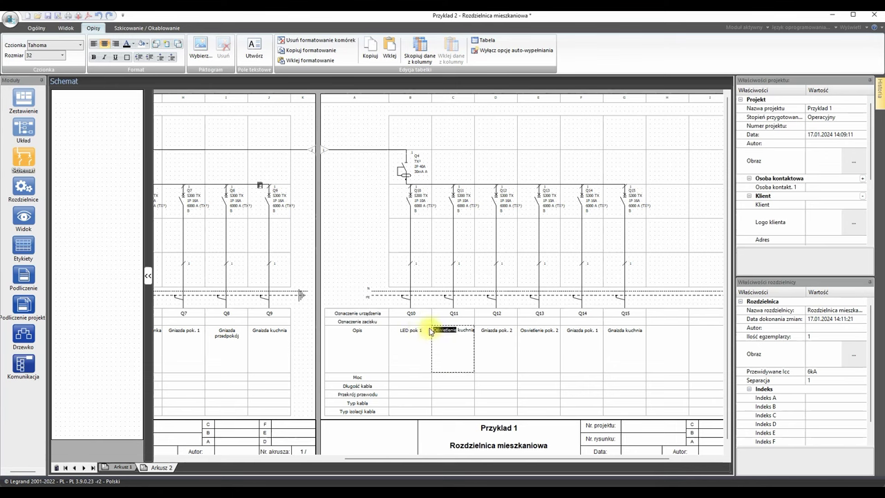
Change the Q12 description to "Gniazda pok. 2/2" and the Q13 description to "Kinkiety pok. 2"
left_click(497, 332)
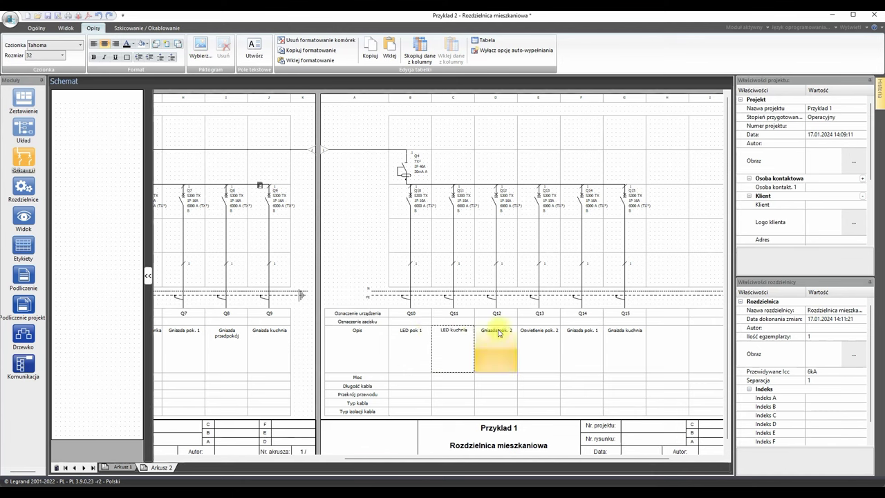
left_click(489, 339)
type("/2")
left_click(540, 335)
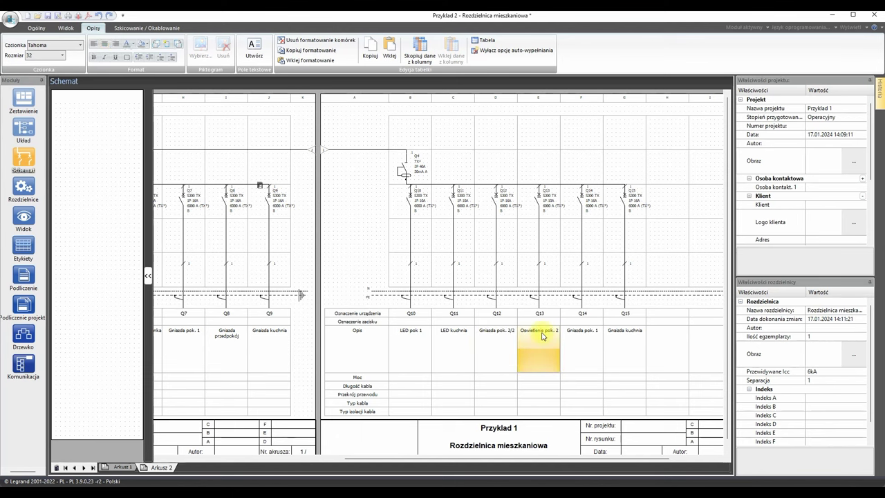
left_click(543, 337)
double_click(537, 334)
key("BackSpace")
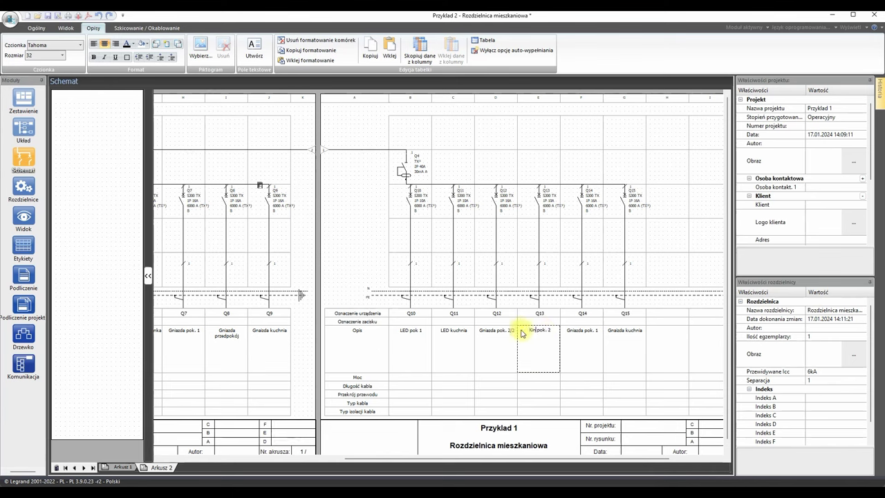
type("Kinkiety")
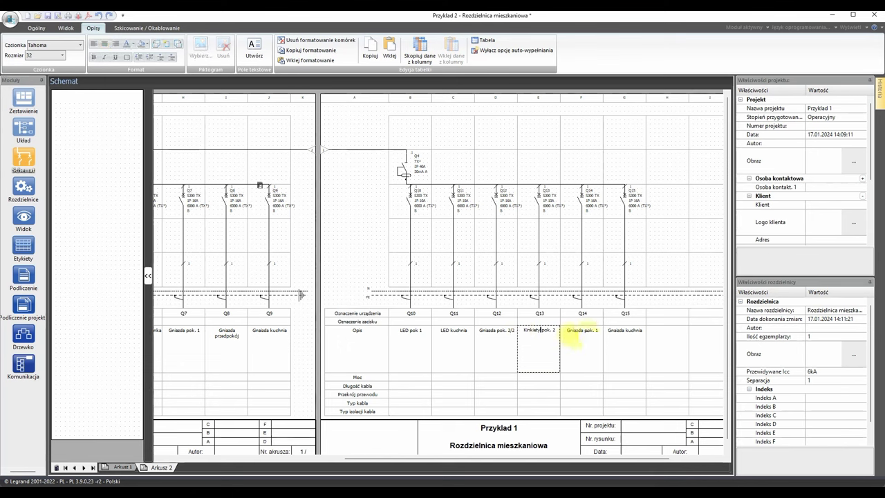
Change the Q14 description to "Gniazda pok. 1/2" and the Q15 description to "Gniazda kuchnia 2"
left_click(587, 334)
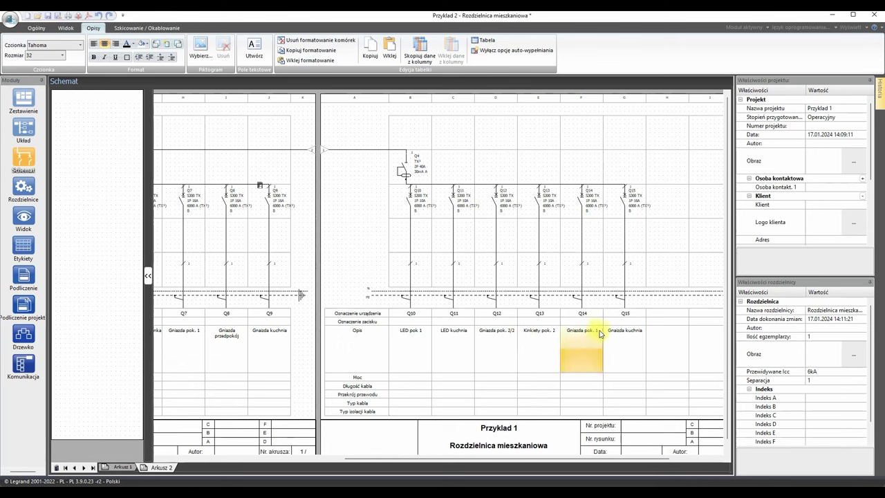
left_click(599, 333)
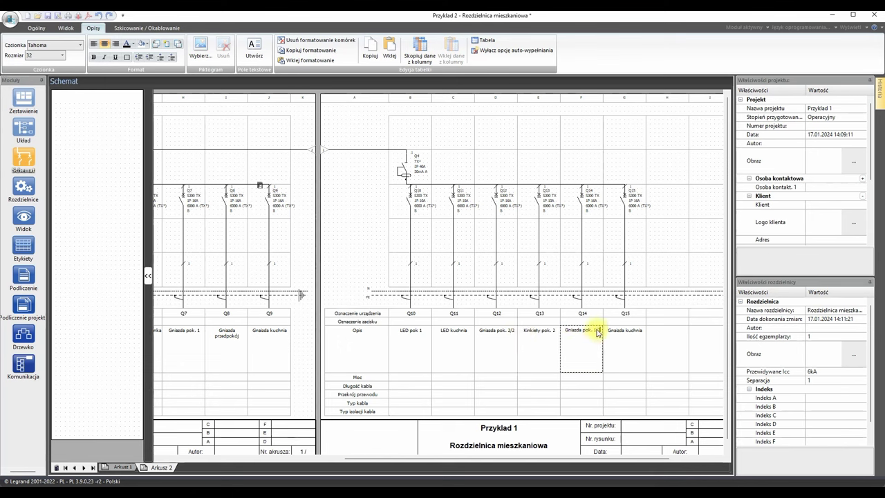
left_click(626, 332)
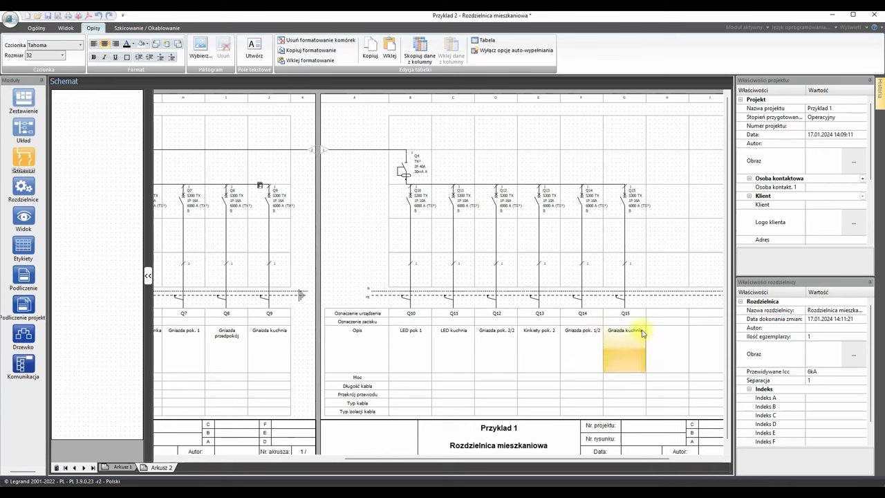
left_click(642, 331)
type("2")
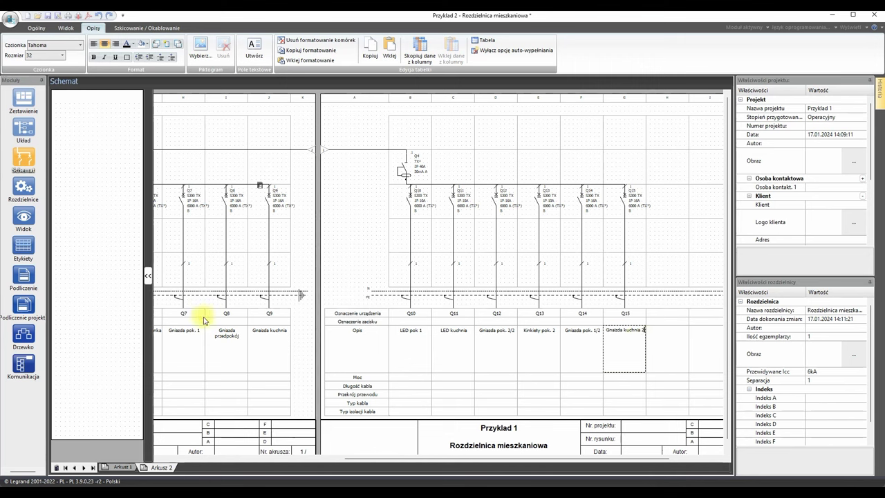
In the Schemat description row, change Q9 to "Gniazda kuchnia 1" and Q7 to "Gniazda pok. 1/1"
left_click(276, 332)
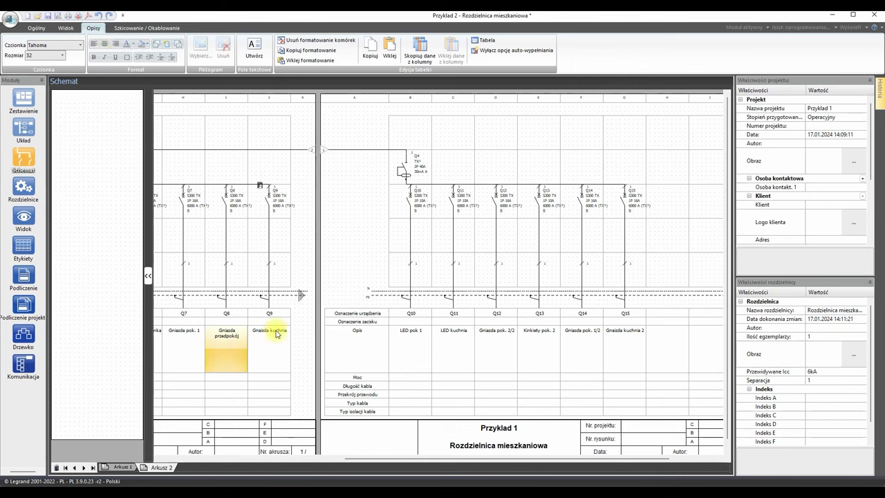
left_click(288, 336)
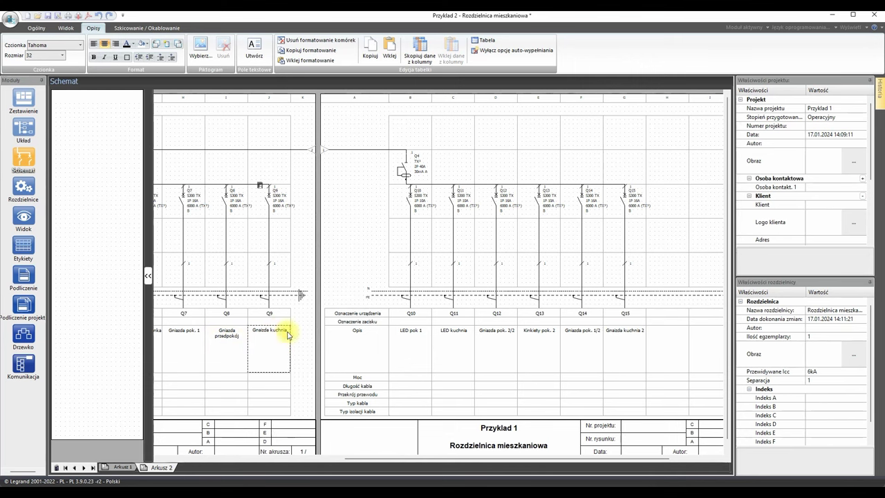
left_click(202, 334)
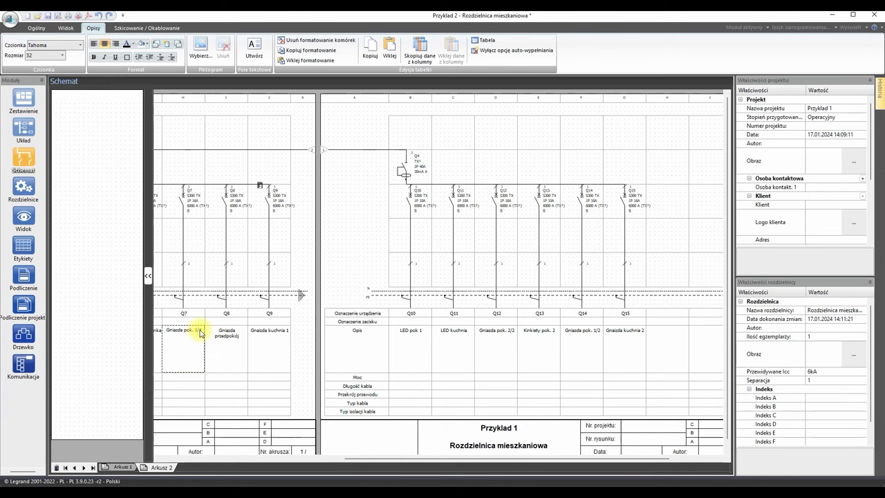
Change the Q3 description to "Gniazda pok. 2/2" and save the project as Przyklad 3
left_click_drag(355, 467, 239, 458)
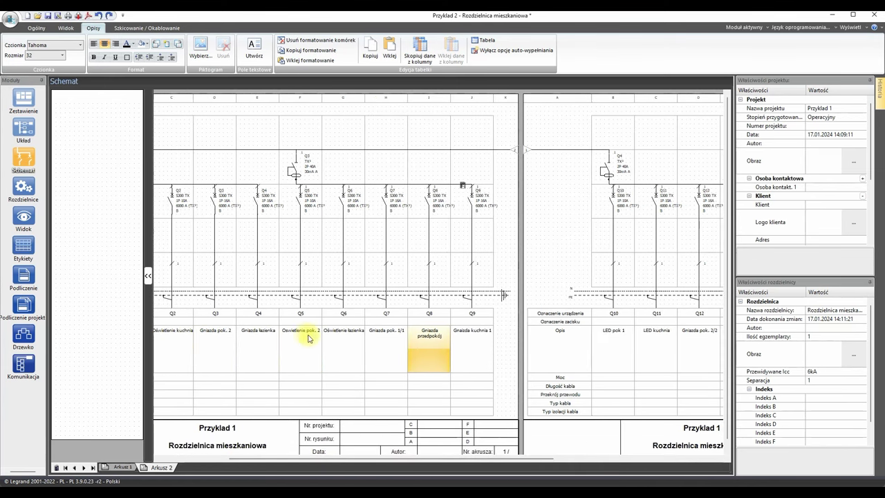
left_click(233, 335)
left_click(234, 334)
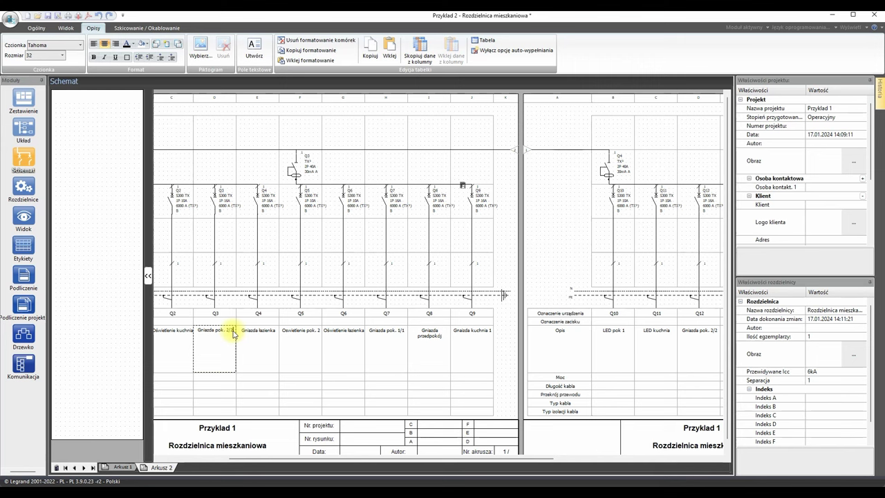
left_click(272, 365)
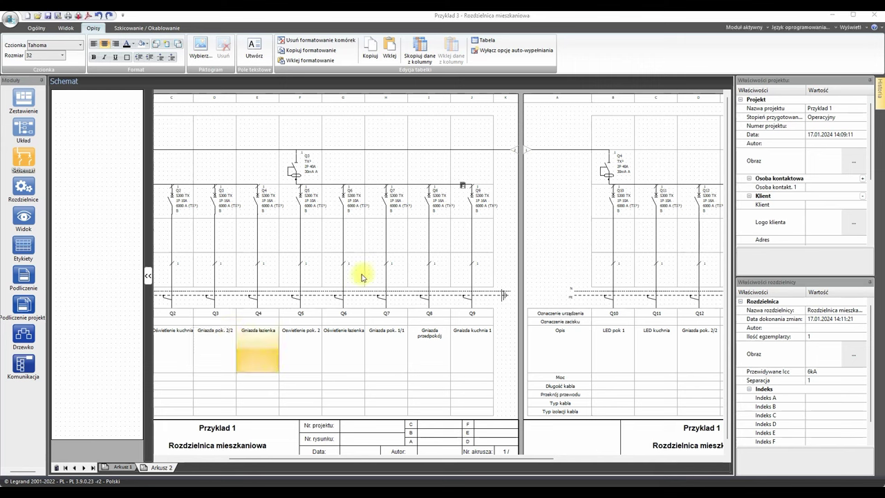
Assign the Practibox S 2x18 enclosure to the switchboard and open its front view
left_click(22, 189)
left_click(461, 286)
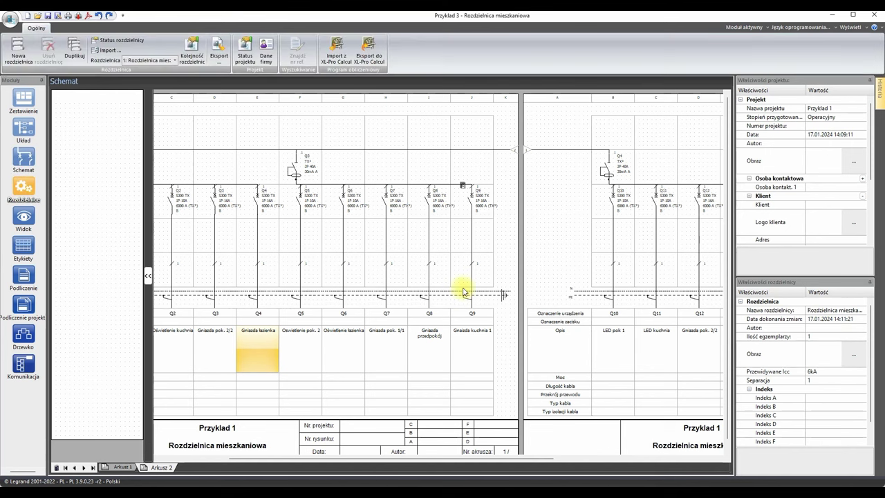
left_click(24, 219)
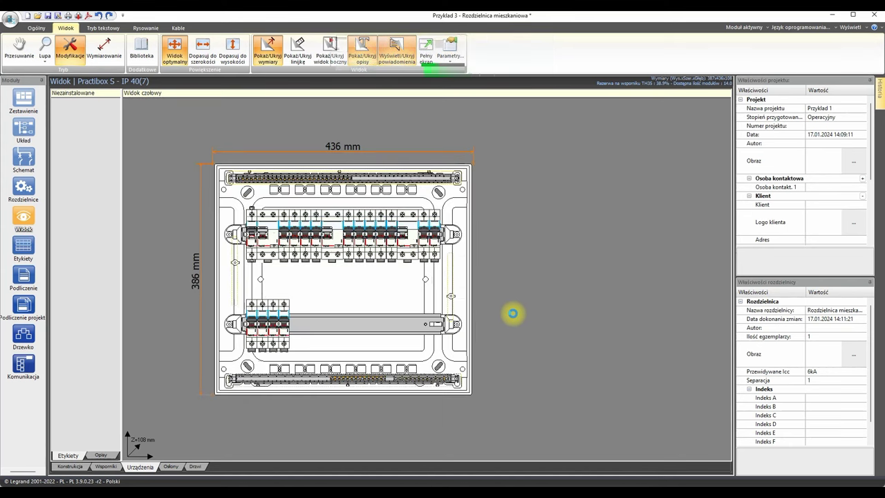
Gather the third RCD group on the lower rail, placing its RCD and two overflow breakers before its other four breakers
left_click(252, 307)
left_click_drag(264, 307, 407, 307)
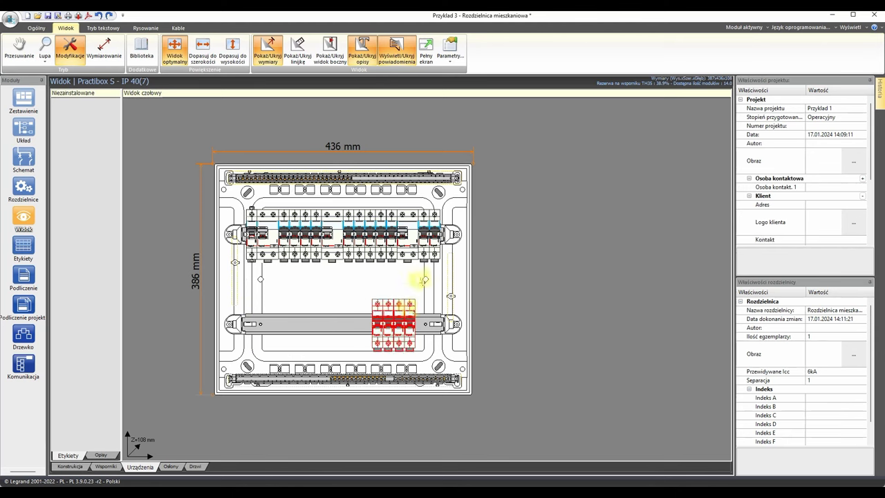
left_click(425, 253)
left_click_drag(434, 253, 385, 316)
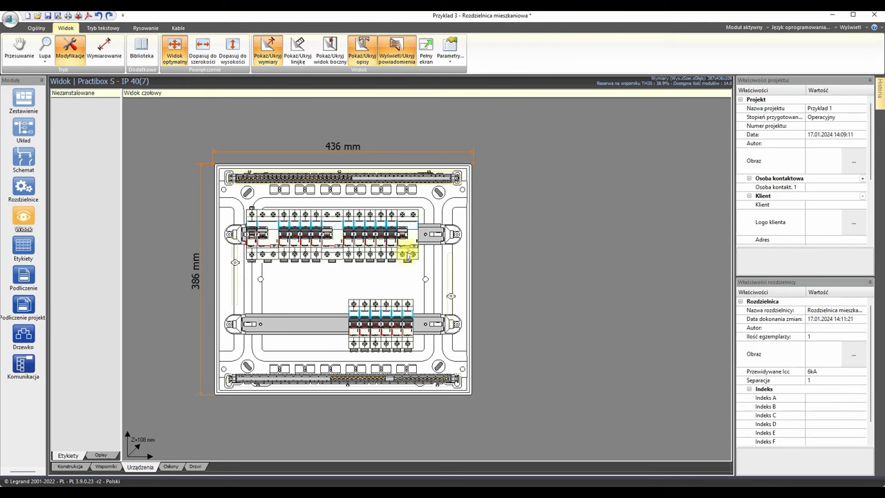
mouse_move(408, 240)
left_mouse_down()
mouse_move(342, 304)
mouse_move(336, 336)
left_mouse_up()
left_click(421, 282)
left_click(333, 306)
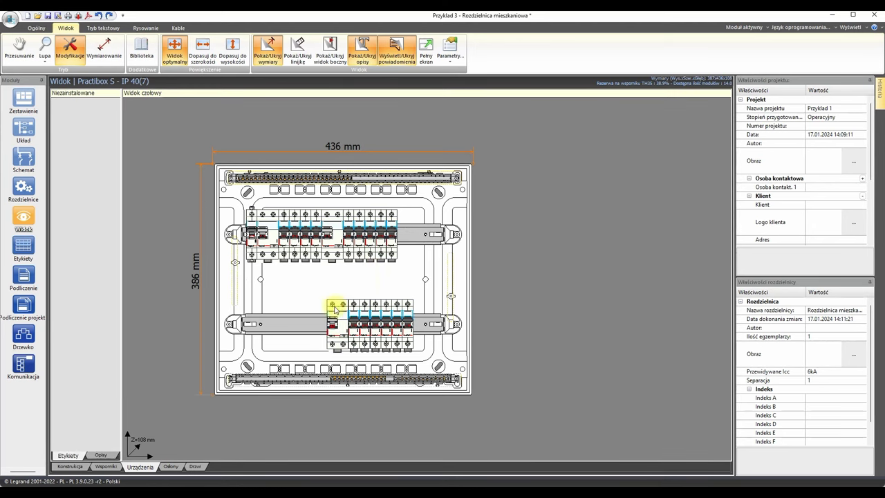
Select the third group's RCD with its six breakers and reposition them together along the lower rail
left_click(364, 306)
left_click(387, 304, "ctrl")
left_click(405, 305, "ctrl")
left_click_drag(285, 323, 256, 316)
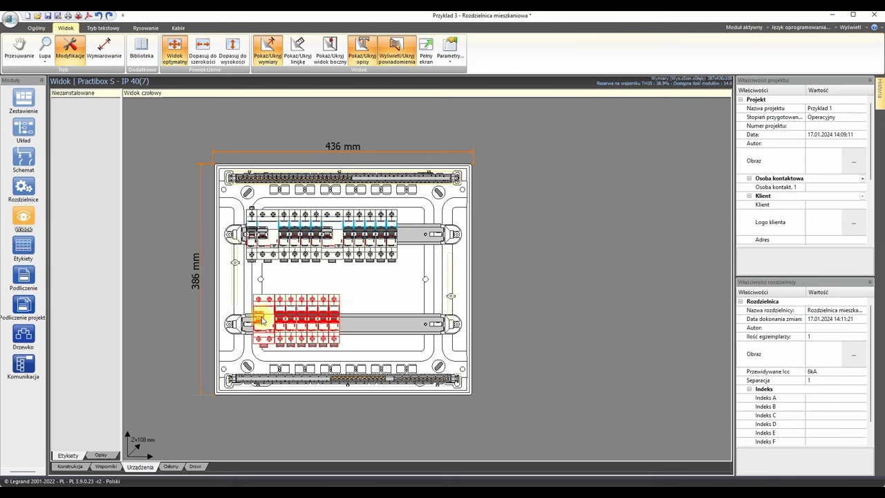
left_click(408, 318)
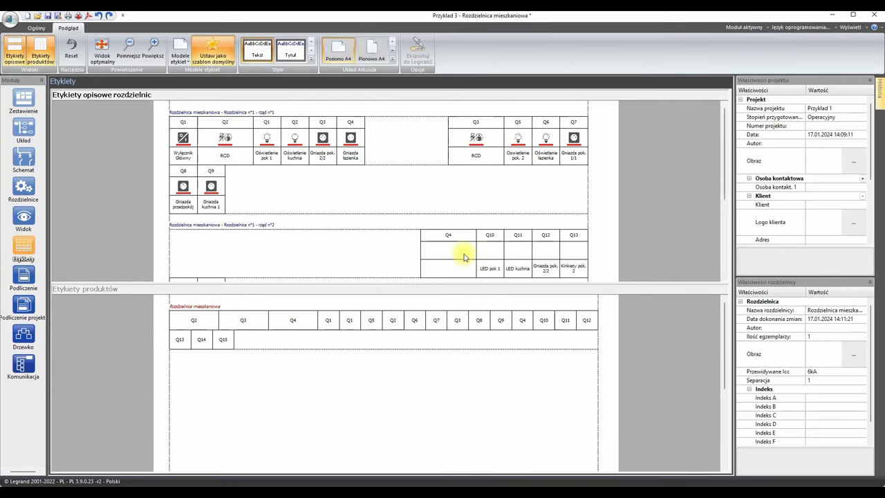
In the descriptive labels, copy the Q2 RCD pictogram to Q4 and enter "RCD" as the Q4 description
left_click(226, 139)
left_click(448, 249)
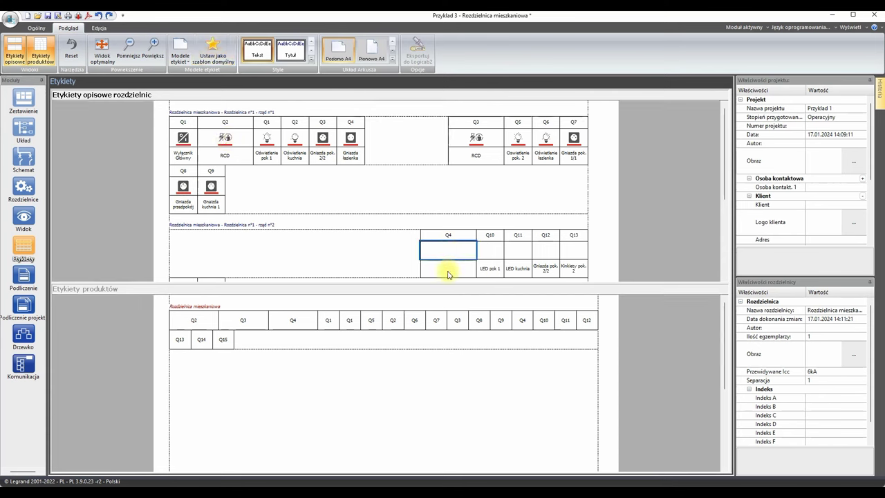
scroll(448, 274, "down", 1)
left_click_drag(446, 282, 451, 396)
left_click(453, 236)
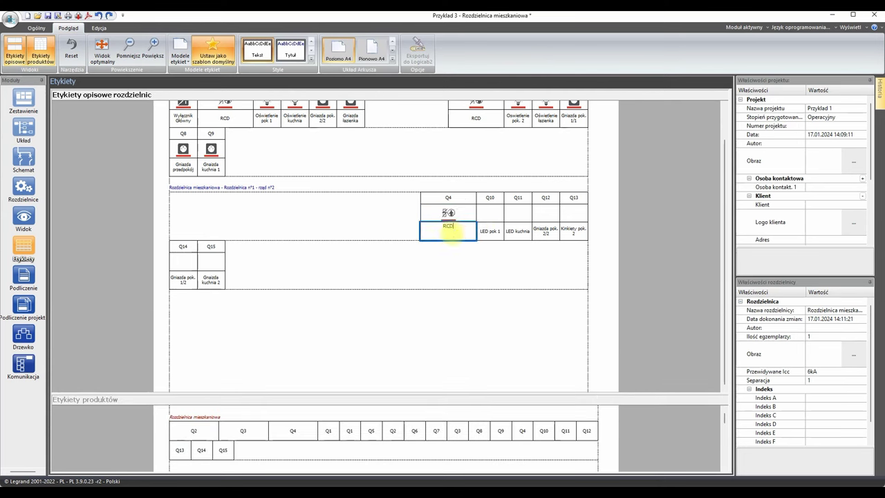
scroll(495, 219, "up", 1)
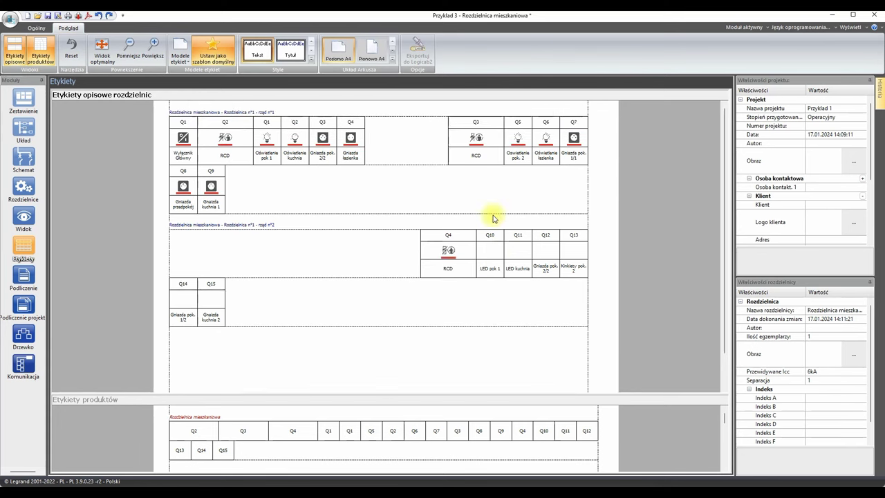
Browse the Legrand pictograms and assign "Oświetlenie zewnętrzne" to the Q10 label
left_click(495, 252)
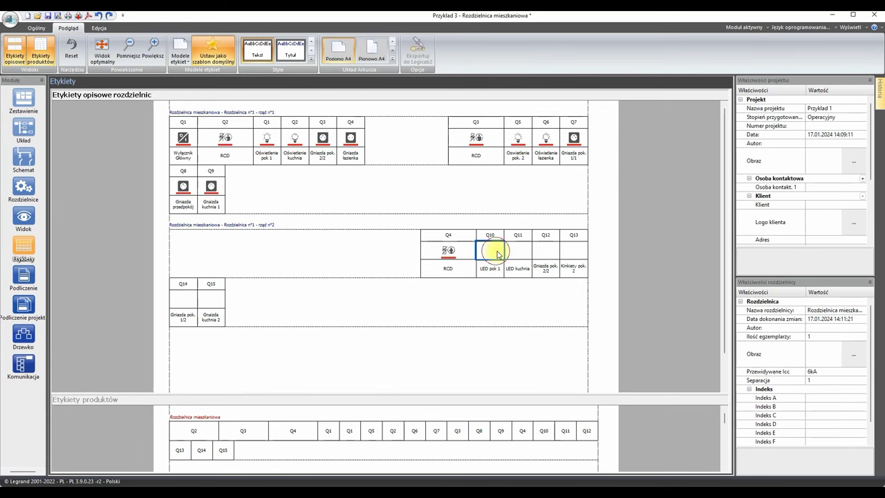
double_click(496, 252)
left_click_drag(281, 392, 301, 392)
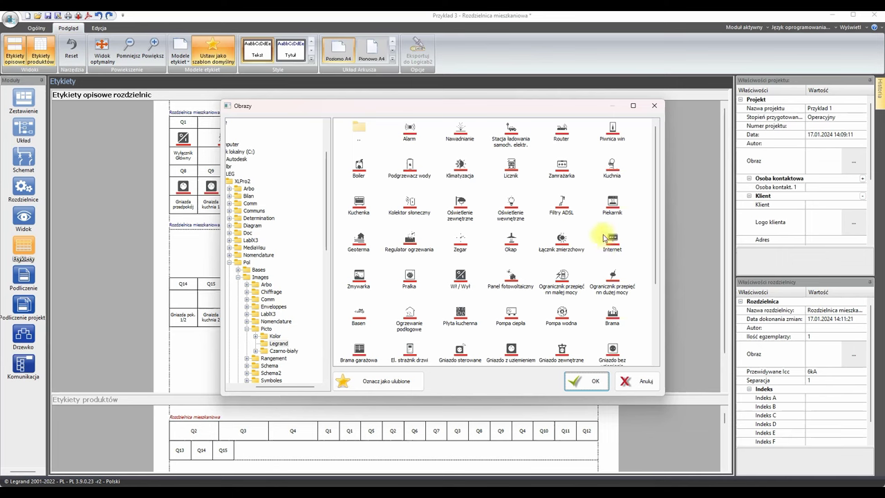
left_click(460, 204)
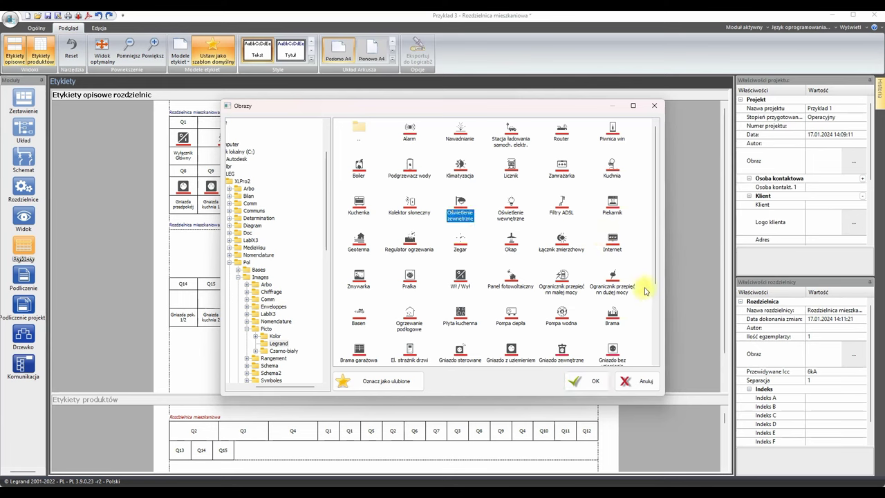
left_click_drag(654, 274, 654, 307)
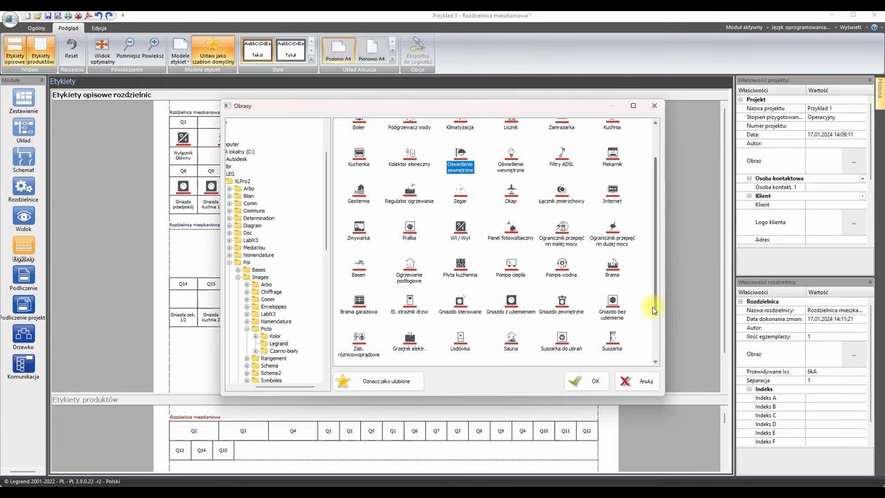
left_click_drag(654, 310, 643, 356)
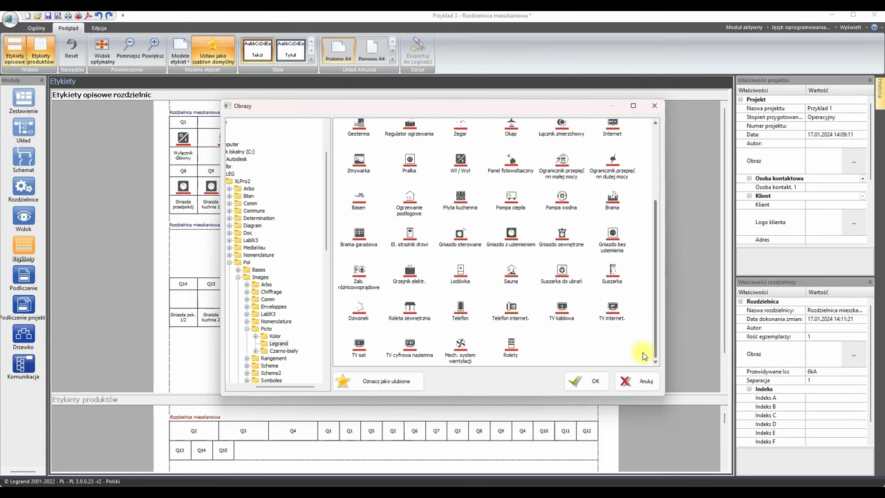
left_click_drag(643, 357, 645, 277)
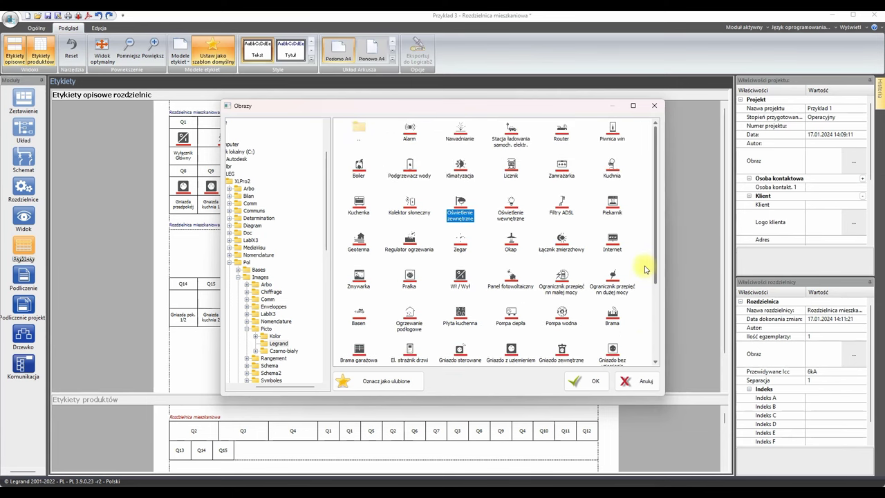
double_click(459, 206)
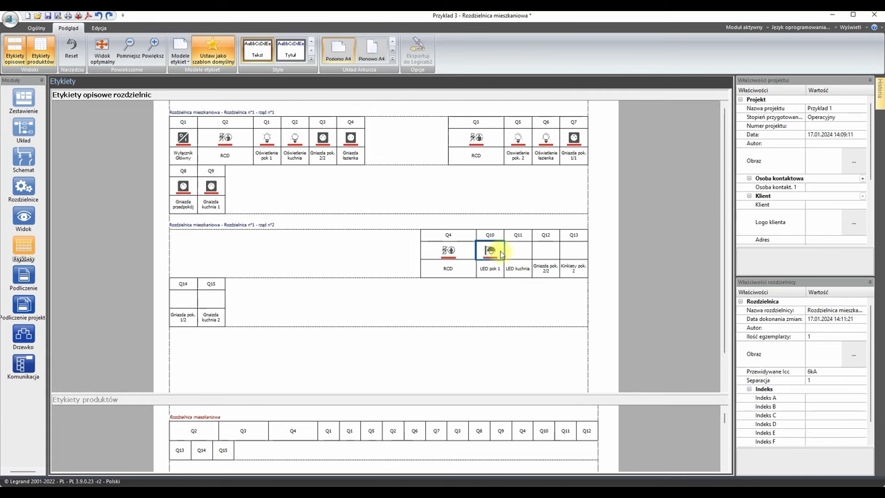
Copy the outdoor lighting pictogram from Q10 to the Q11 and Q13 labels
left_click(515, 252)
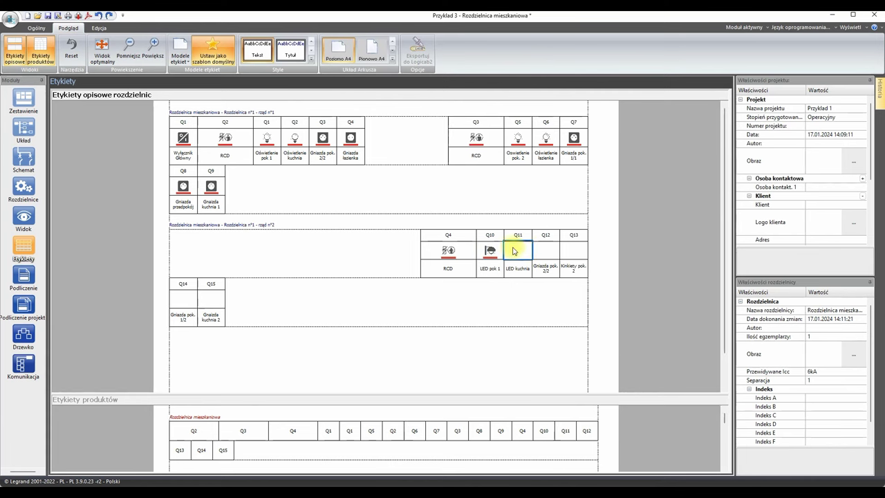
key("ctrl+v")
left_click(578, 255)
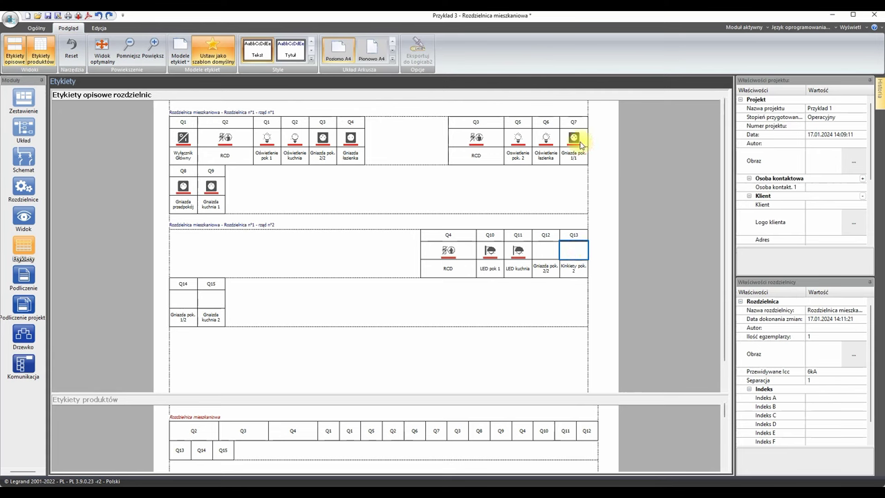
key("ctrl+v")
Copy the socket pictogram from an existing socket circuit to the Q12, Q14 and Q15 labels
left_click(552, 254)
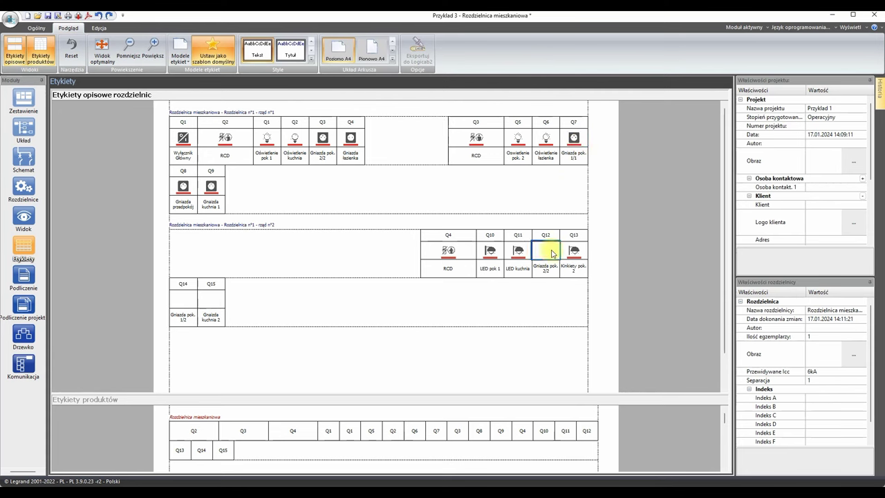
key("ctrl+v")
left_click(177, 299)
key("ctrl+v")
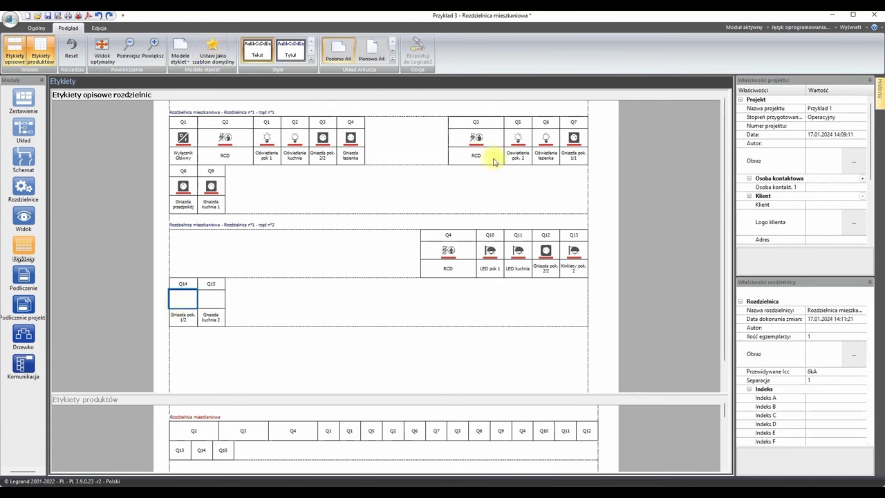
left_click(216, 299)
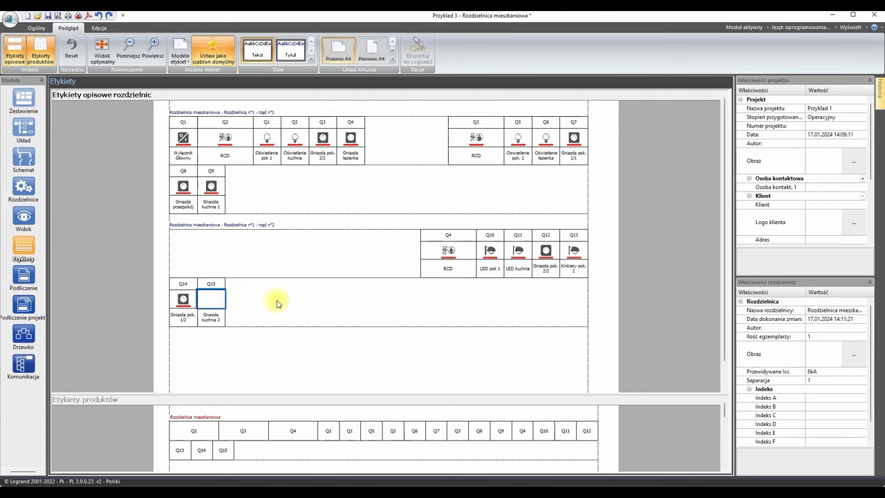
key("ctrl+v")
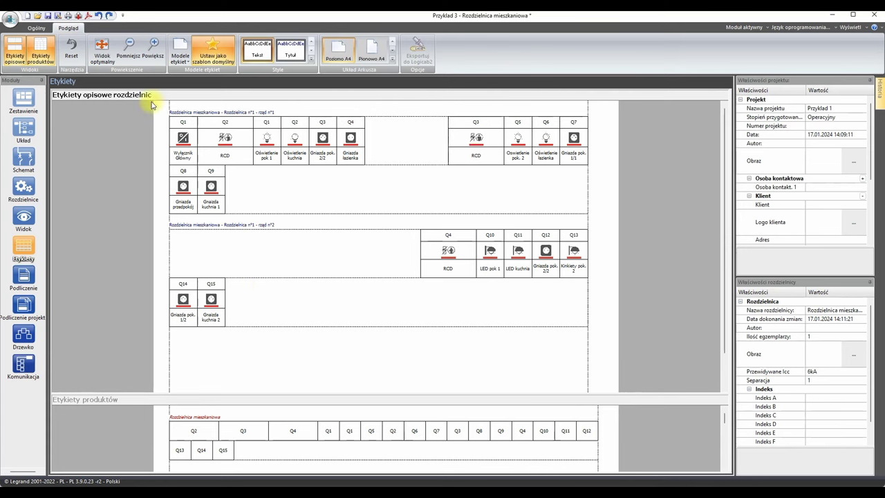
Open the print preview of the project documents and examine the layout, schematic sheets, front view, labels and materials list
left_click(67, 15)
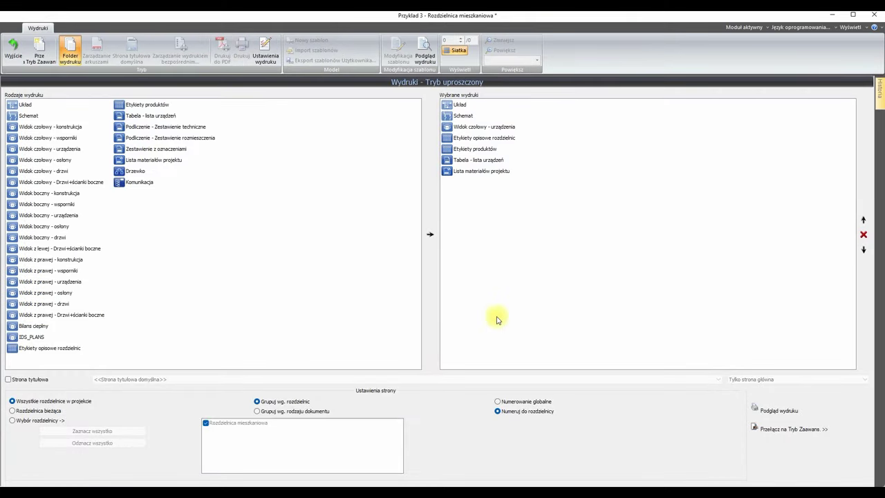
left_click(772, 409)
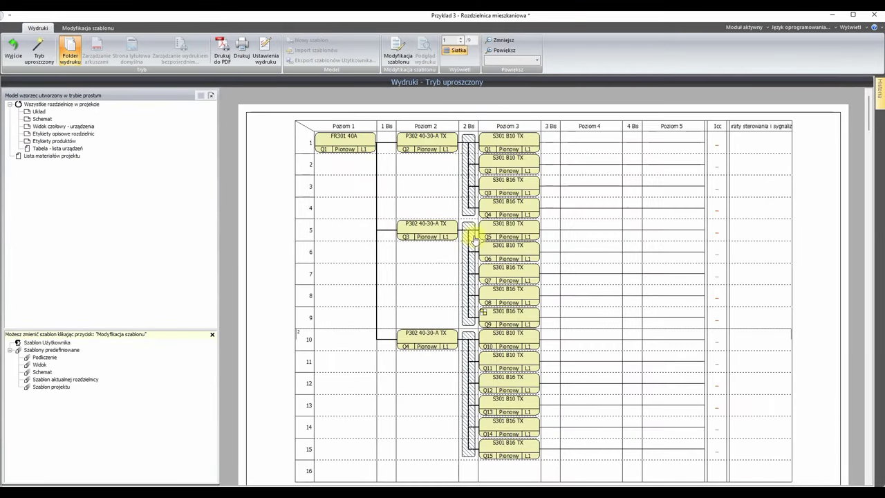
scroll(525, 235, "down", 10)
scroll(528, 252, "down", 10)
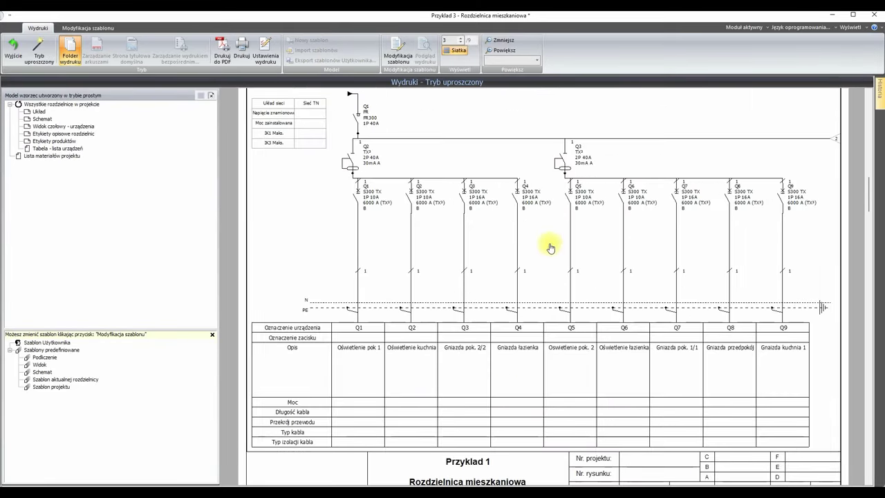
scroll(540, 249, "down", 5)
scroll(540, 246, "down", 15)
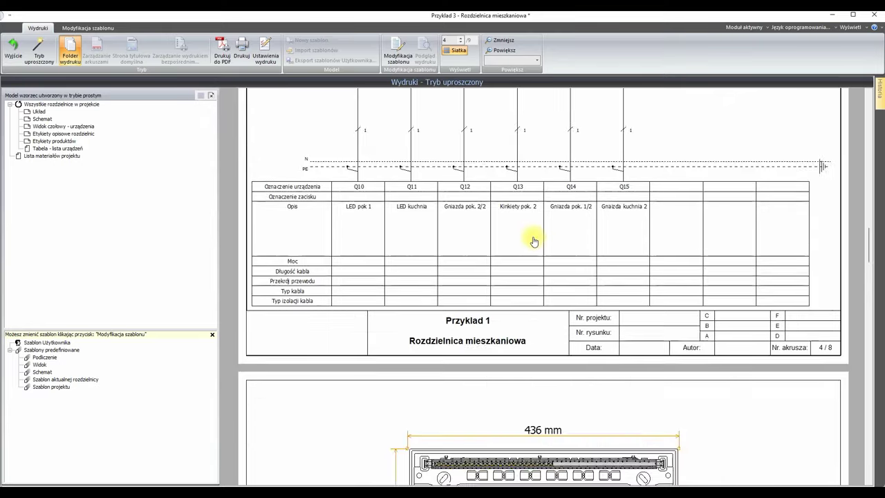
scroll(538, 241, "down", 10)
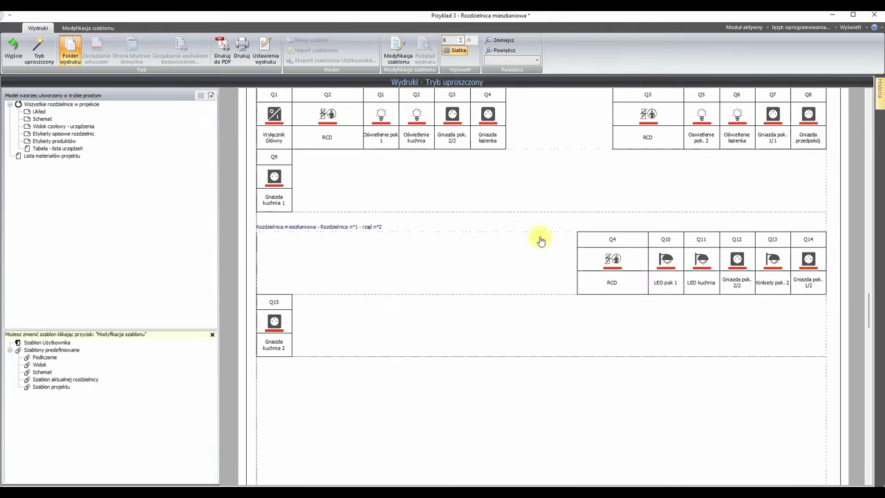
scroll(541, 241, "down", 10)
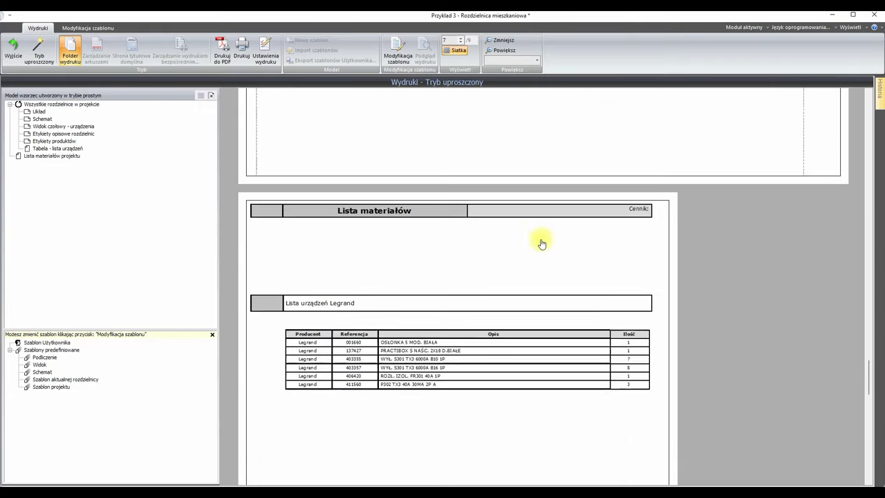
Examine the materials list page in the print preview
scroll(543, 245, "up", 5)
scroll(543, 245, "down", 3)
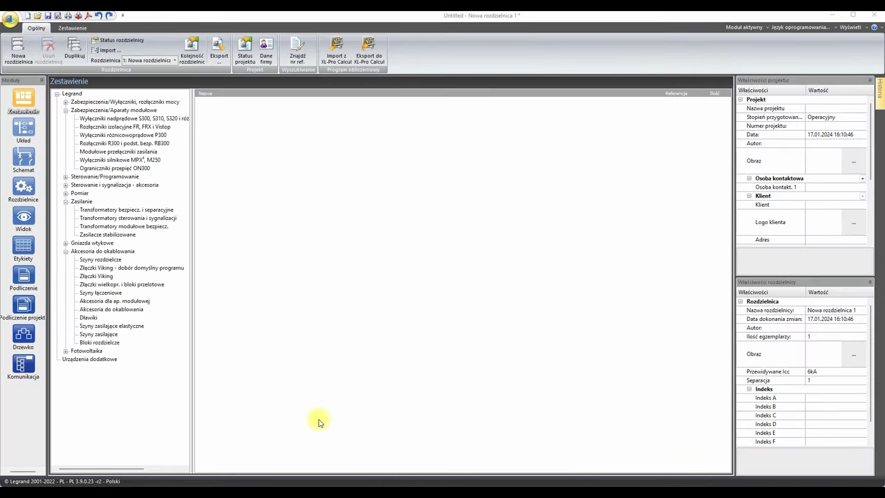
Add one three-pole 63 A FR300 isolating switch to the new switchboard's device list
double_click(137, 126)
left_click(176, 125)
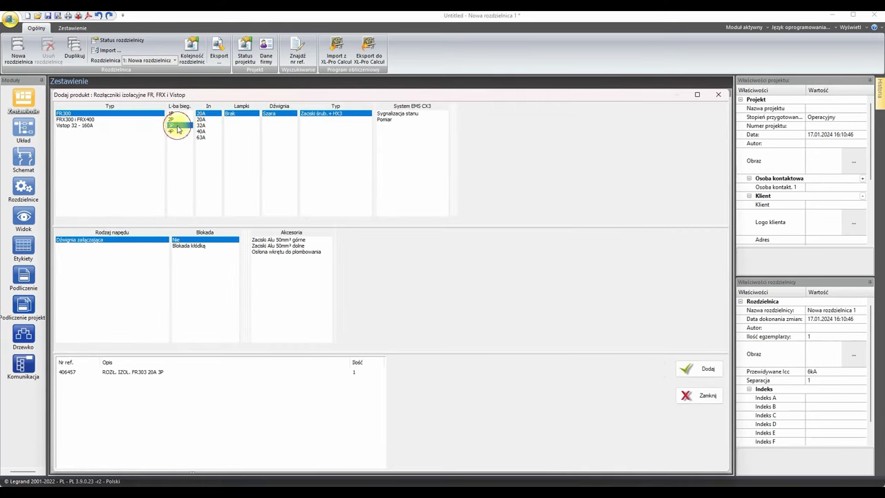
left_click(216, 132)
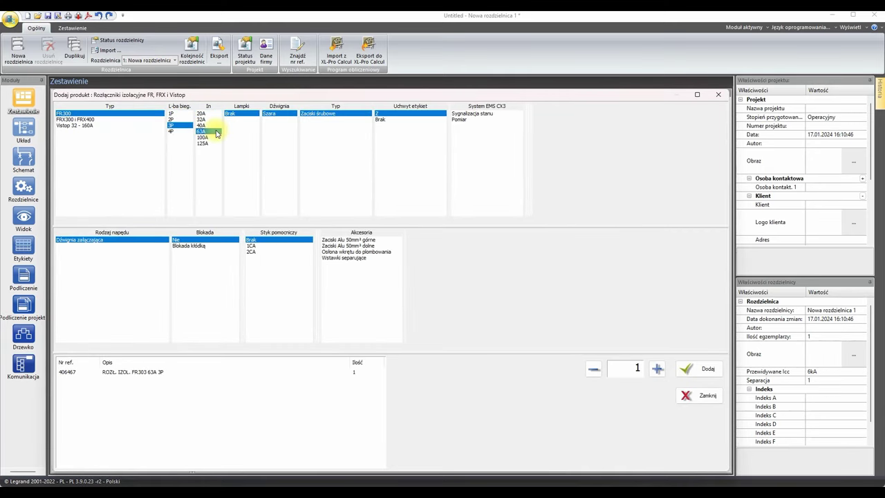
left_click(707, 370)
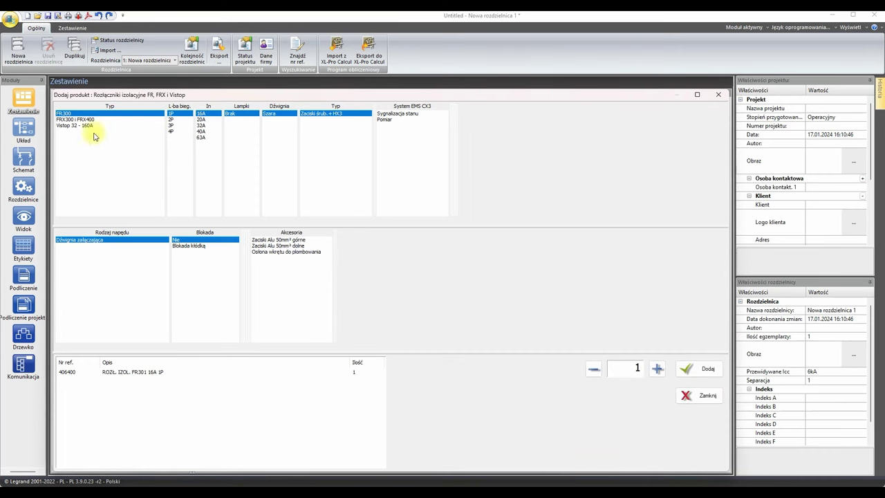
left_click(719, 94)
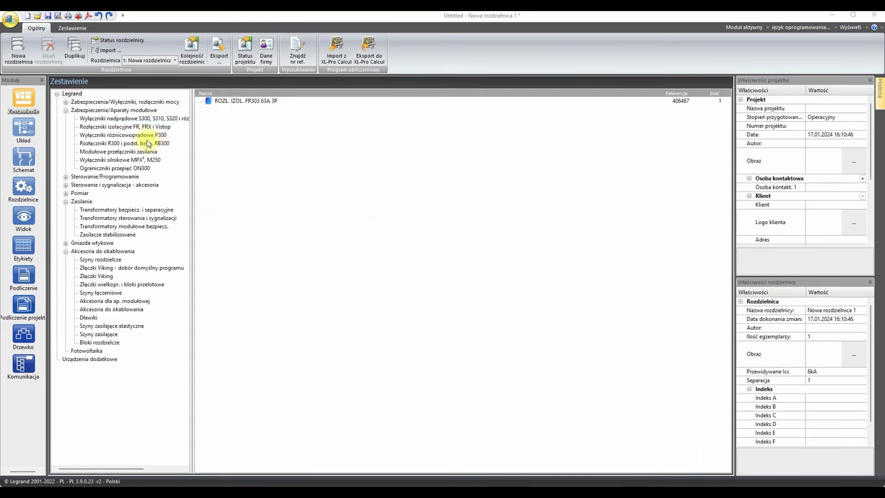
Add one P300 residual current device to the list: 3P+N right, 63 A, type A, 30 mA
double_click(151, 135)
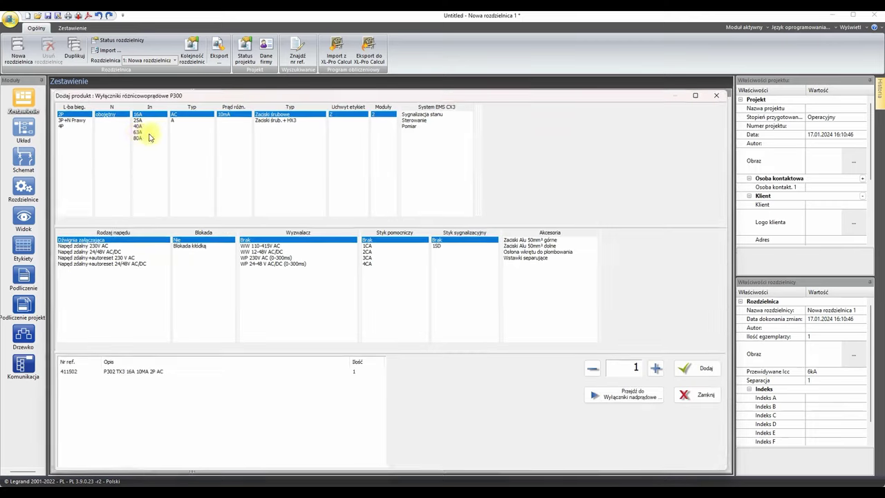
left_click(72, 120)
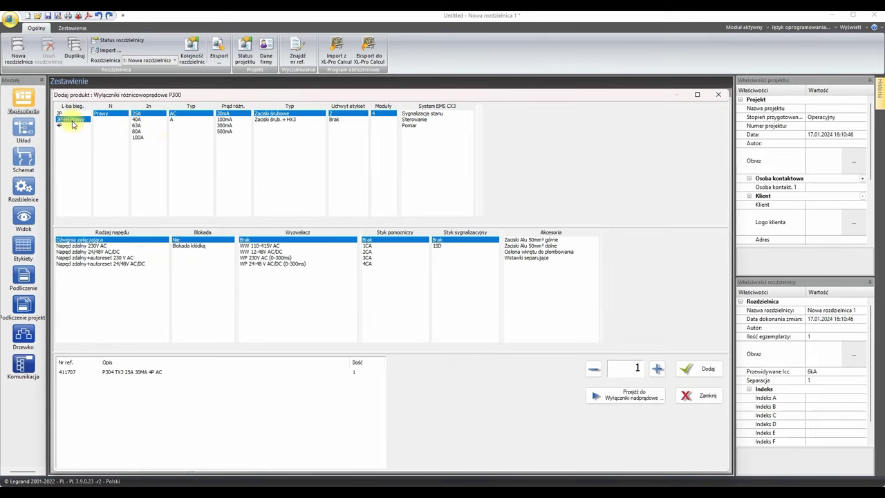
left_click(149, 125)
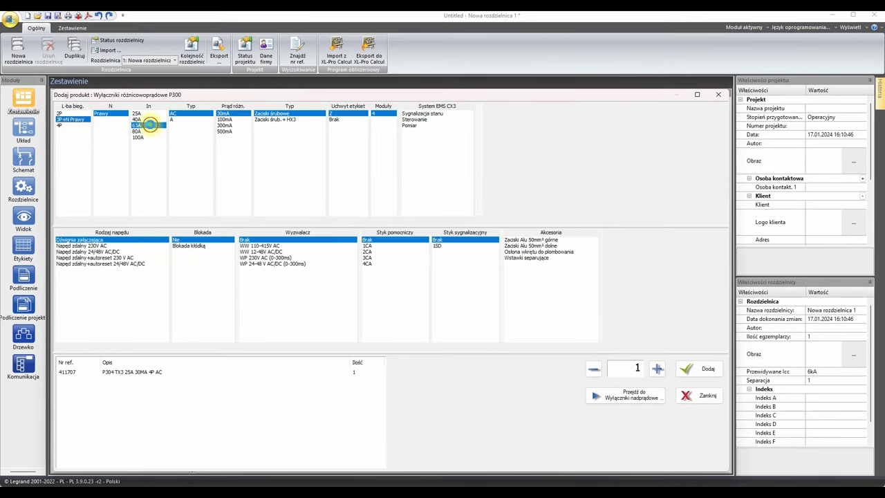
left_click(194, 120)
left_click(695, 371)
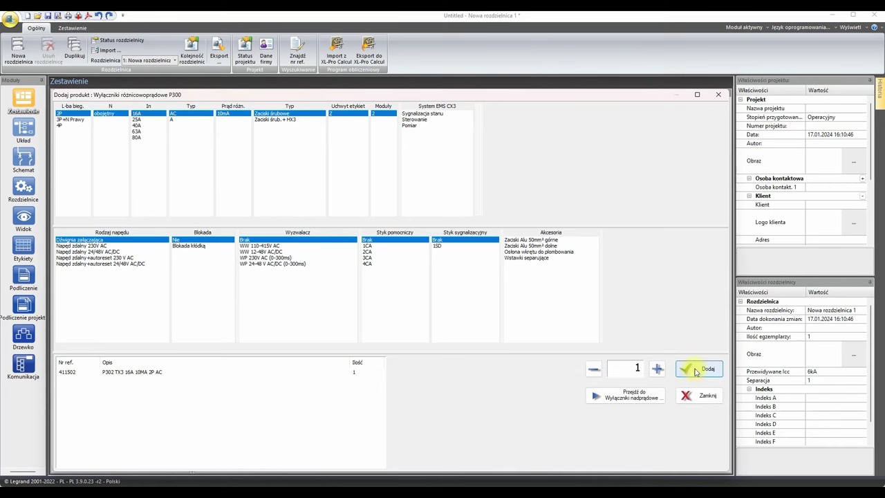
left_click(706, 395)
Add one three-pole S303 TX3 6000 A circuit breaker rated B16 to the list
left_click(125, 119)
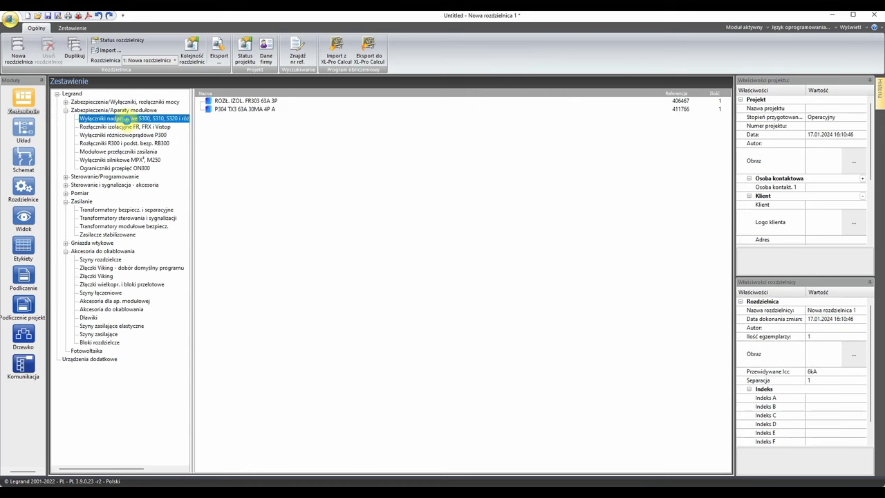
double_click(125, 119)
left_click(68, 132)
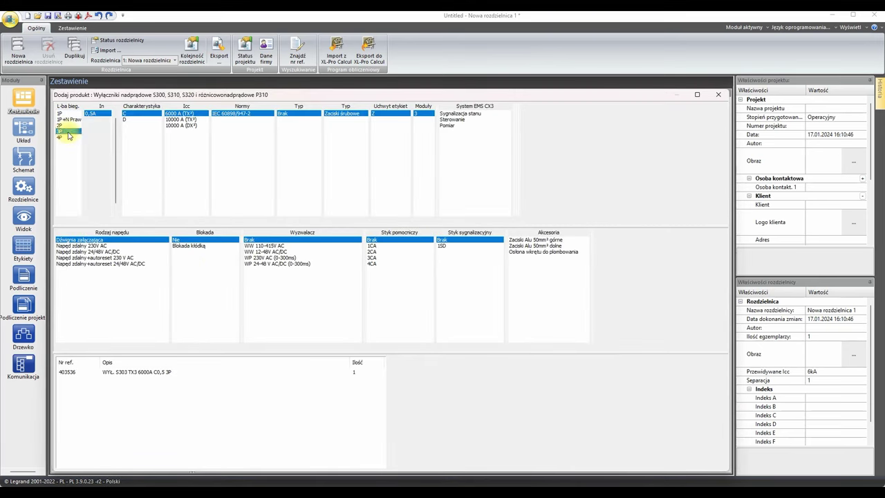
left_click(104, 162)
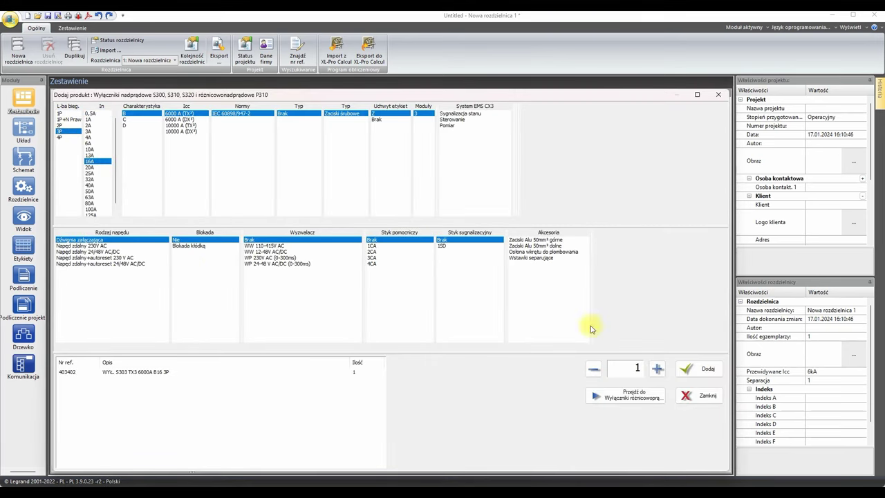
left_click(701, 368)
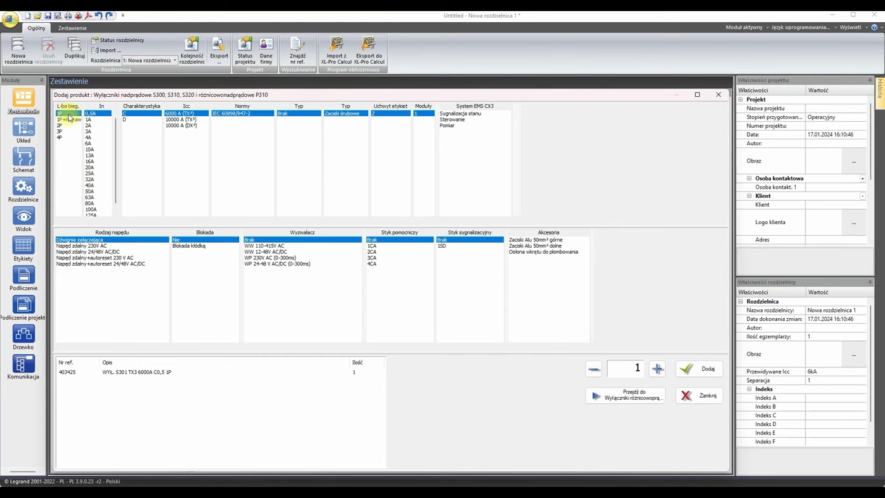
Add fourteen single-pole S301 TX3 6000 A B10 circuit breakers to the list in two batches, the second of four
left_click(90, 150)
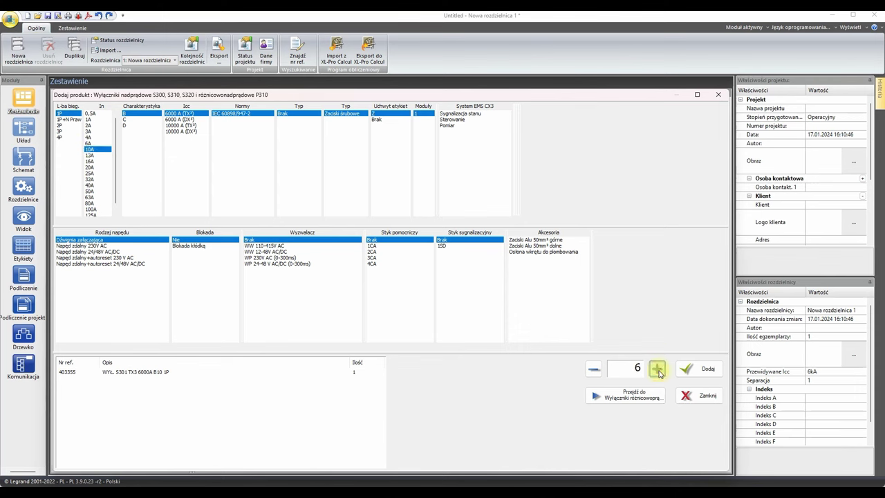
left_click(697, 368)
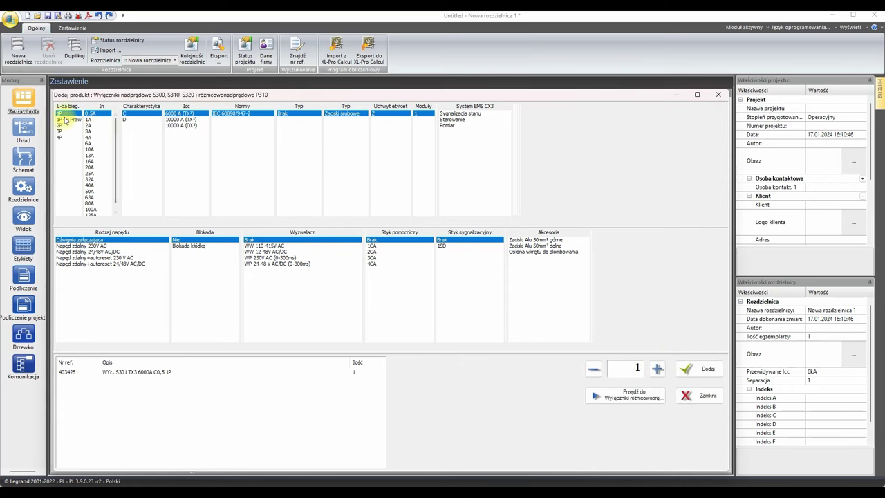
left_click(90, 150)
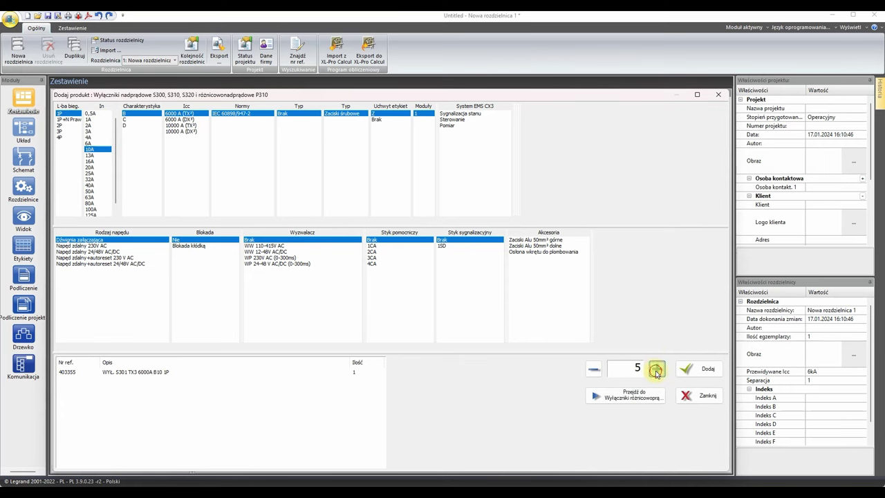
left_click(594, 369)
left_click(700, 368)
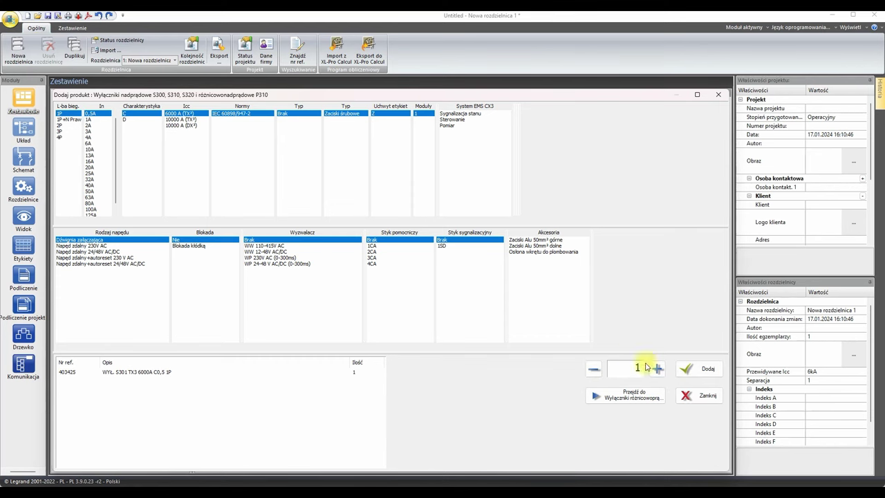
left_click(700, 396)
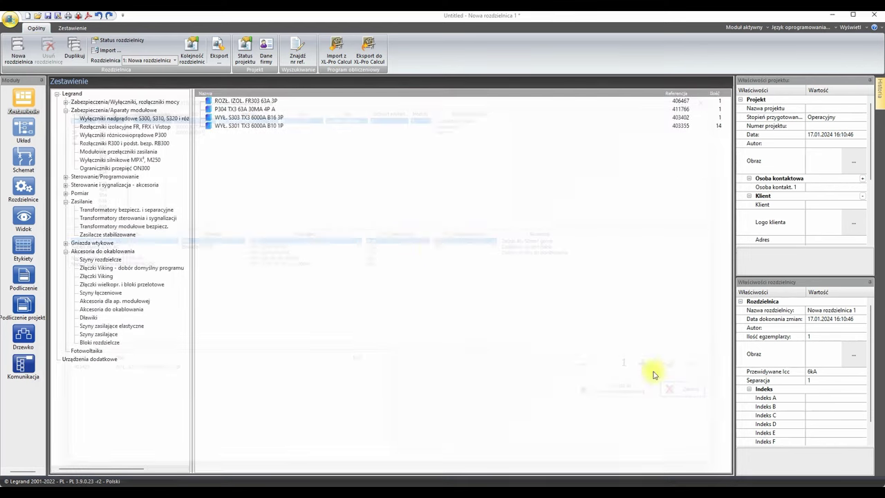
Configure the surge arrester selection assistant for a single-family house, residential switchboard up to 125 A, TNC network and medium risk (Średni)
left_click(114, 168)
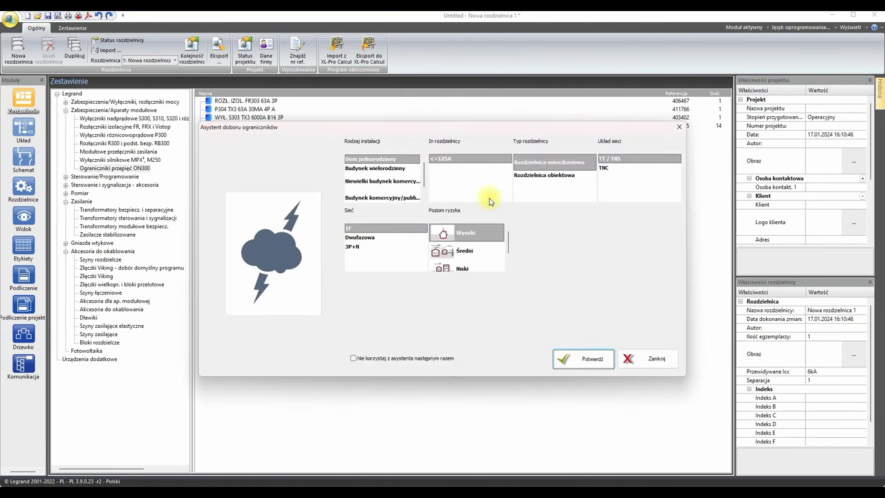
left_click(460, 162)
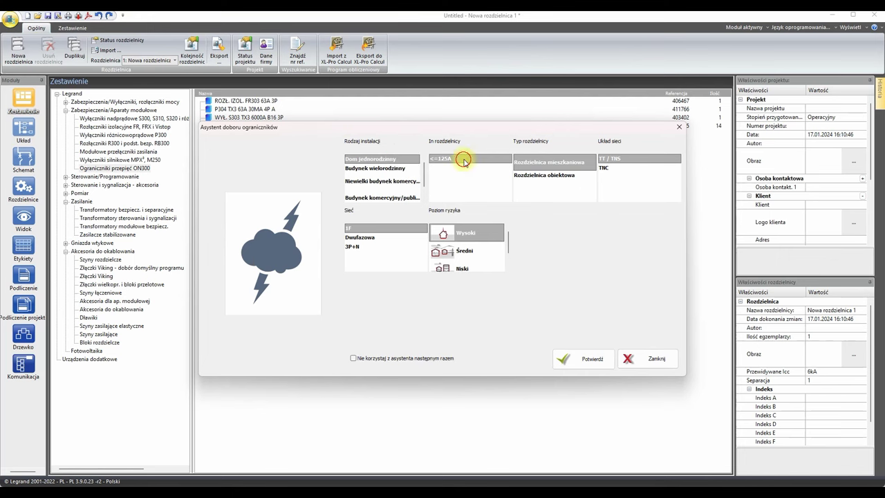
left_click(619, 168)
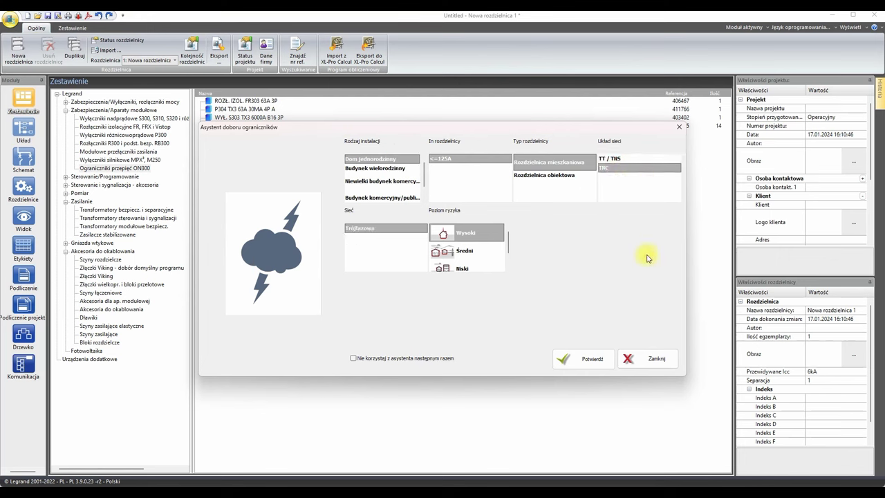
left_click(465, 251)
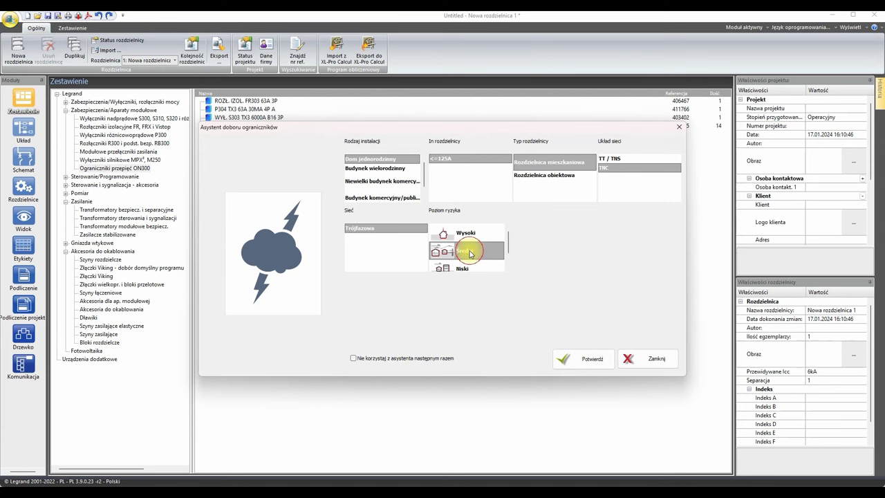
left_click(588, 359)
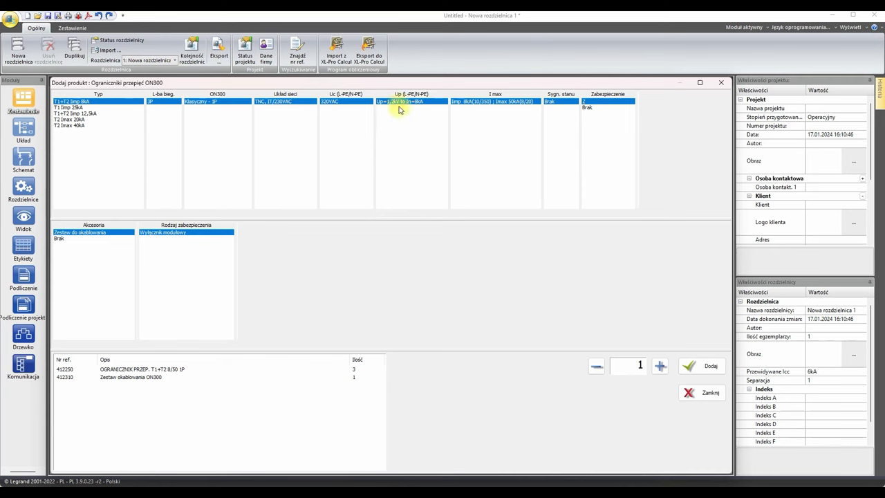
Add the three-pole T1+T2 Imp 8kA surge arrester set with wiring kit, without adding the suggested modular breaker
left_click(80, 113)
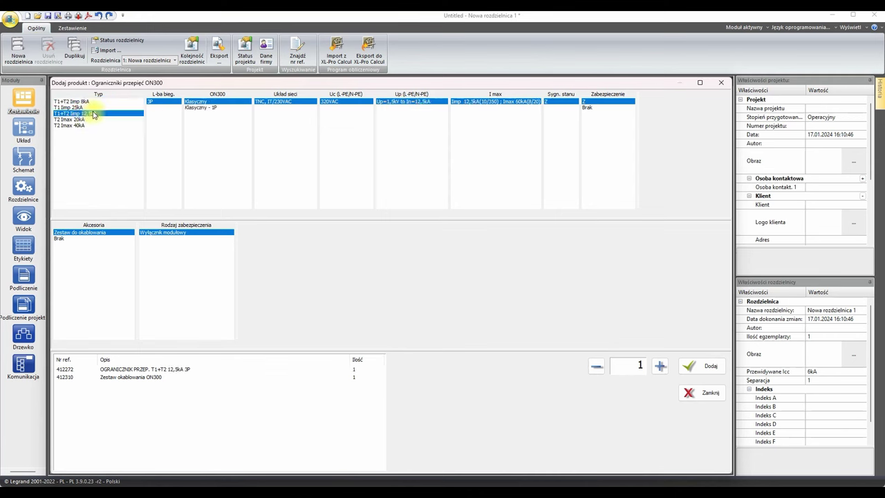
left_click(88, 101)
left_click(695, 365)
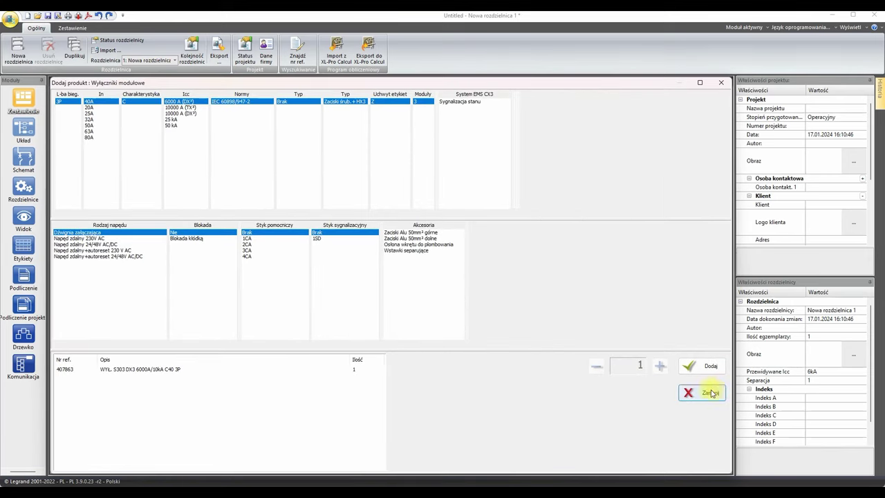
left_click(711, 393)
In the Układ module, place the ON300 surge arrester in row 1 of Poziom 2, directly after the FR303 isolator
left_click(23, 128)
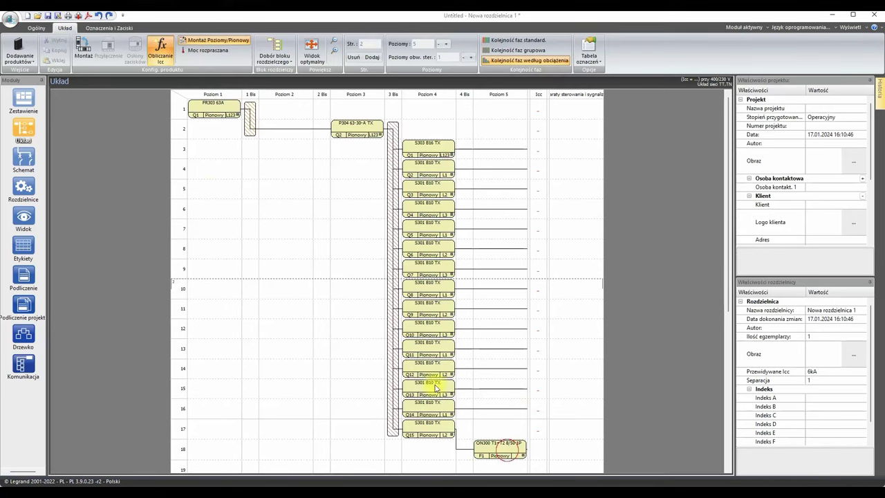
left_click(219, 130)
left_click_drag(220, 129, 219, 133)
left_click(205, 229)
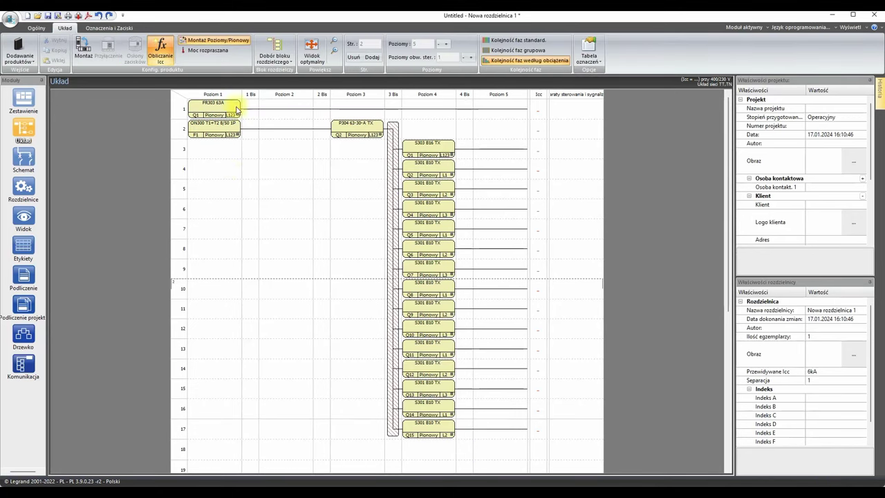
left_click_drag(211, 127, 275, 112)
Move the P304 residual current device to row 1 of Poziom 3 and shift all Poziom 4 breakers up to start in row 1
left_click(348, 132)
left_click_drag(348, 131, 349, 111)
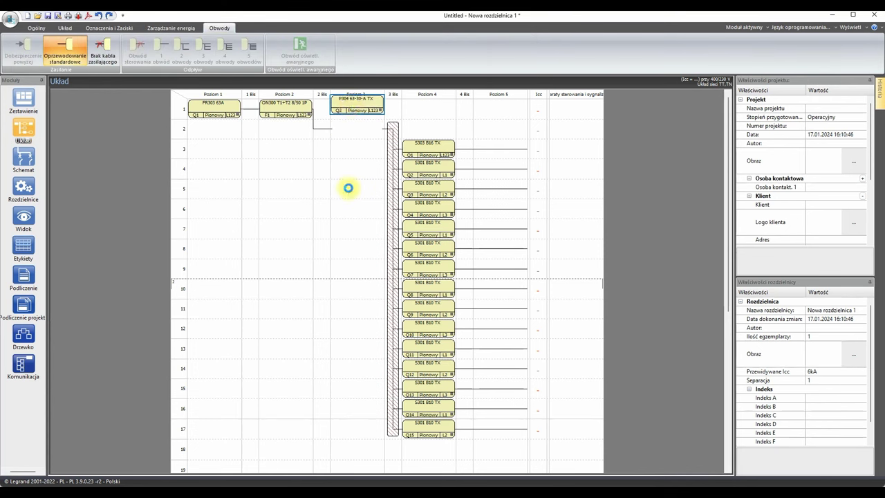
left_click(347, 187)
left_click_drag(478, 131, 428, 436)
left_click_drag(418, 143, 422, 105)
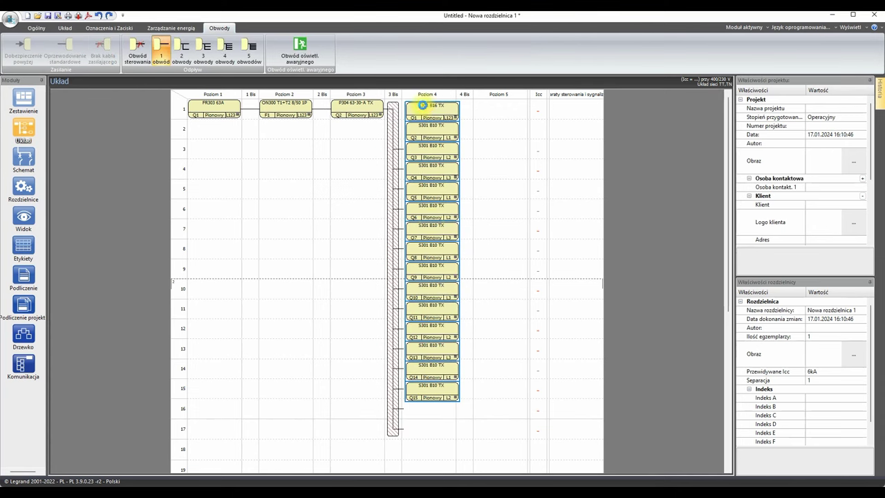
left_click(476, 257)
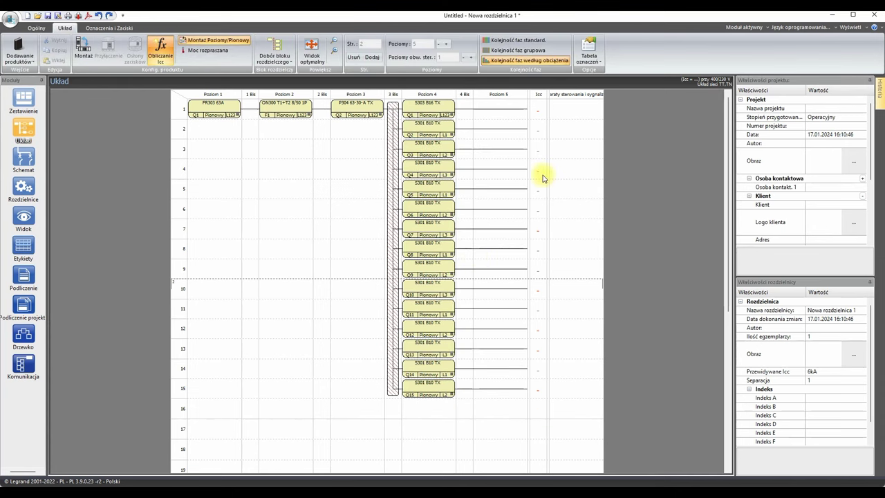
Examine the phase assignments of the single-pole S301 B10 breakers from Q2 down to Q9
left_click(445, 136)
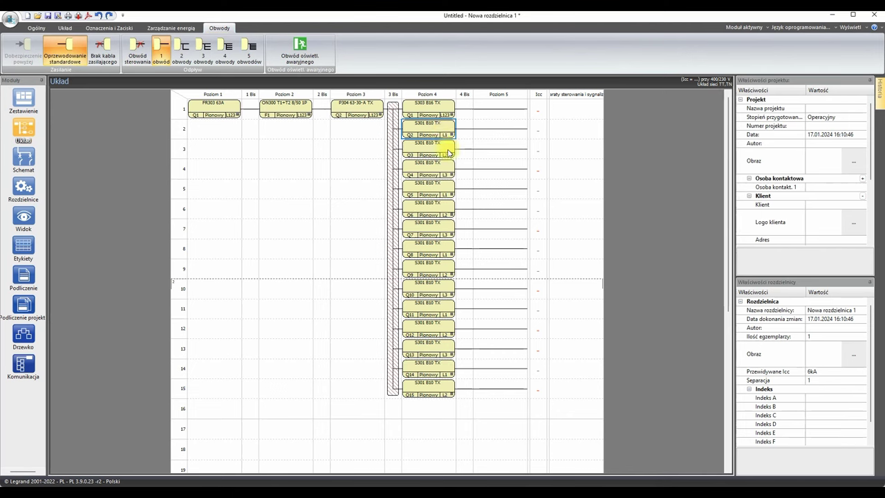
left_click(448, 156)
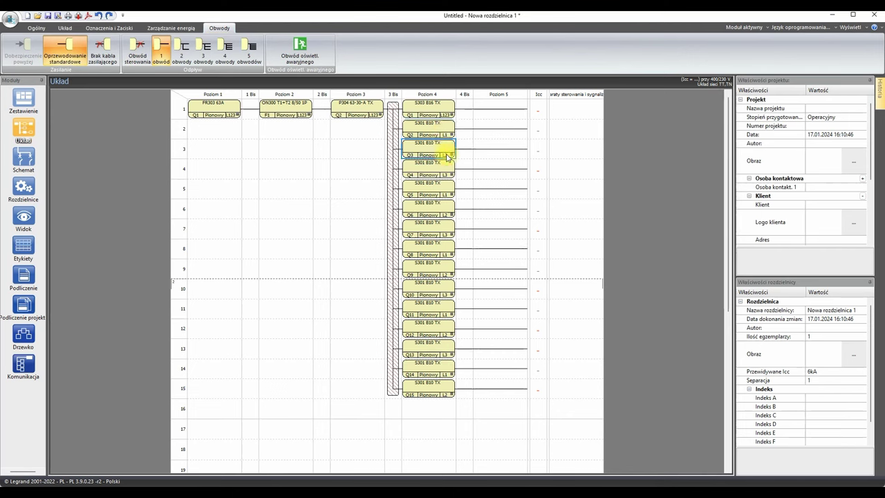
left_click(447, 195)
left_click(446, 214)
left_click(446, 234)
left_click(447, 255)
left_click(447, 274)
left_click(834, 476)
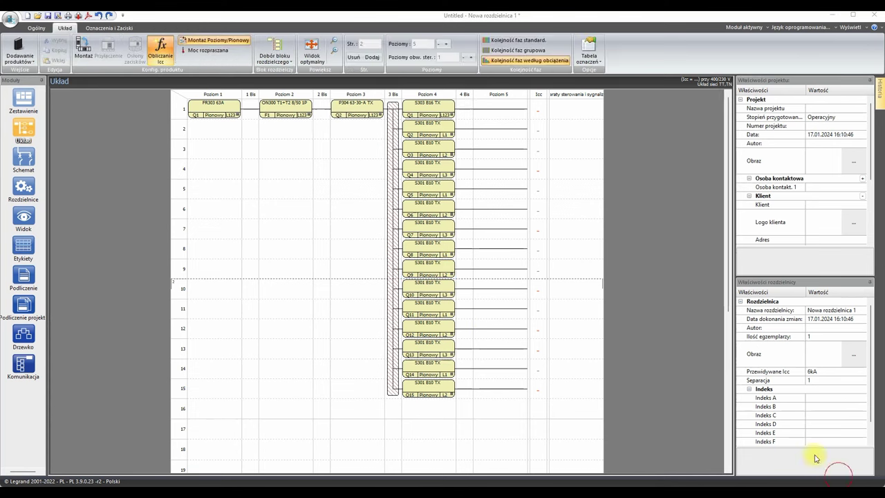
Check which phase options are available for the three-pole S303 B16 breaker Q1 and the single-pole S301 B10 breaker Q2
left_click(446, 113)
right_click(441, 110)
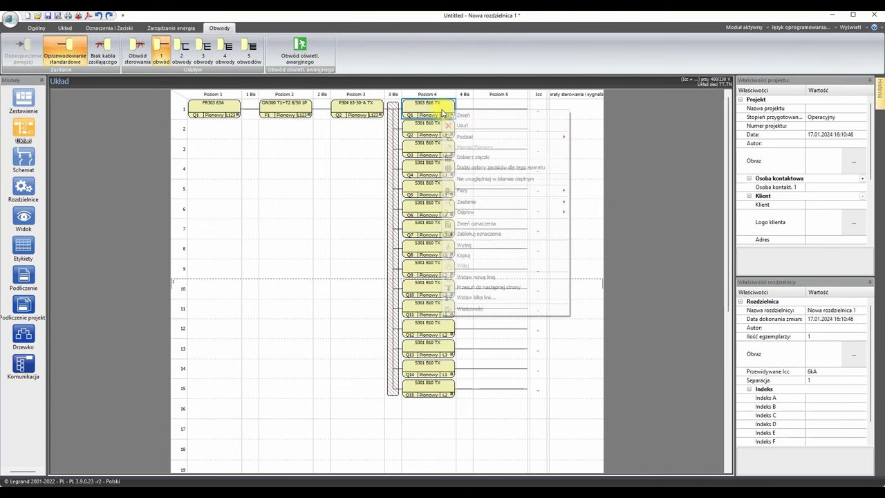
mouse_move(486, 193)
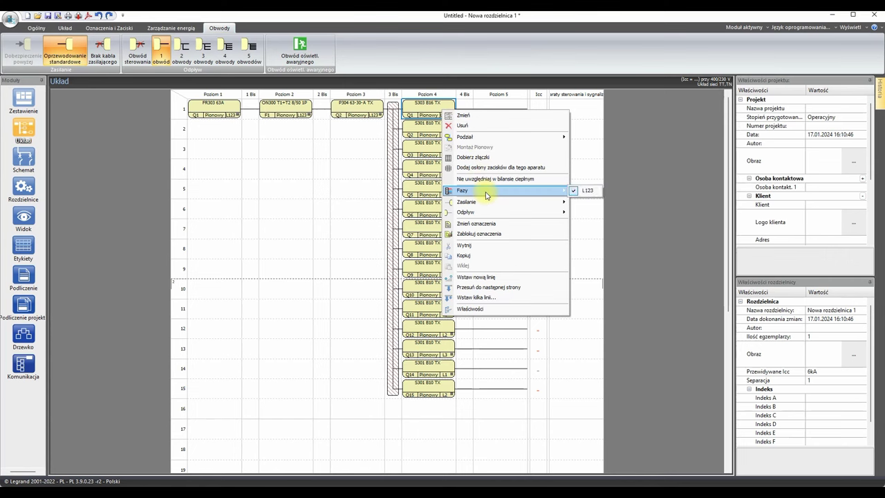
left_click(429, 130)
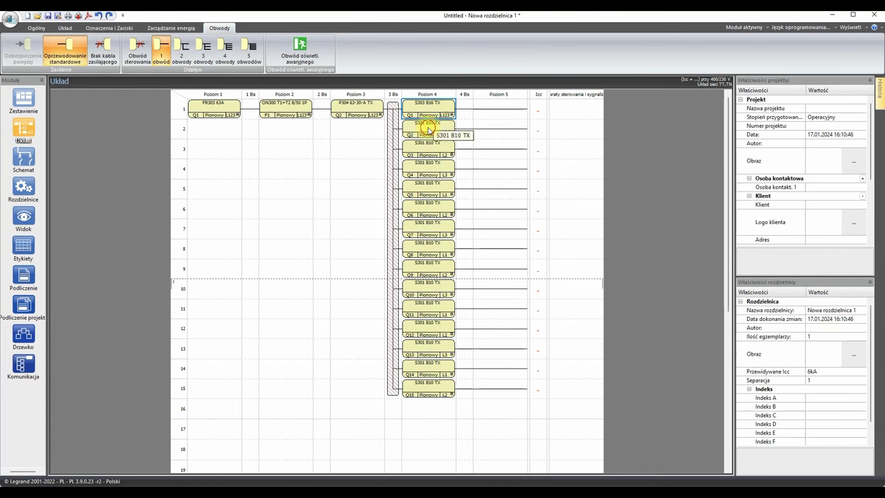
right_click(429, 130)
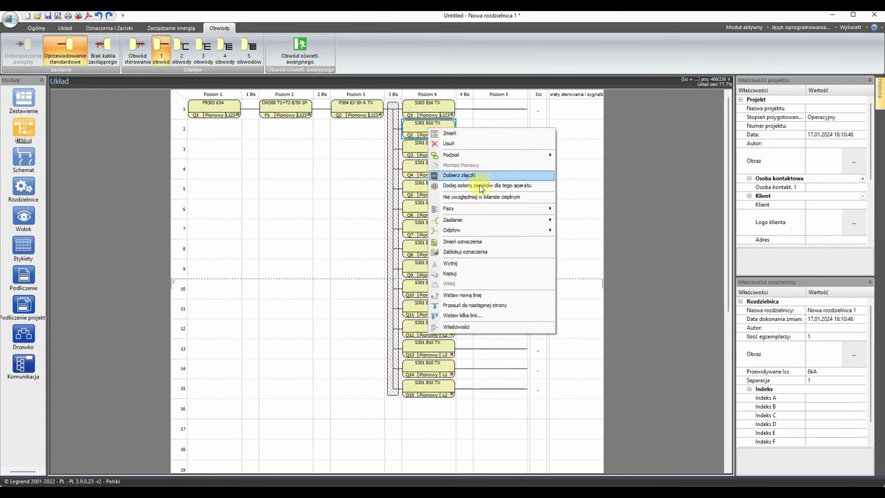
mouse_move(492, 208)
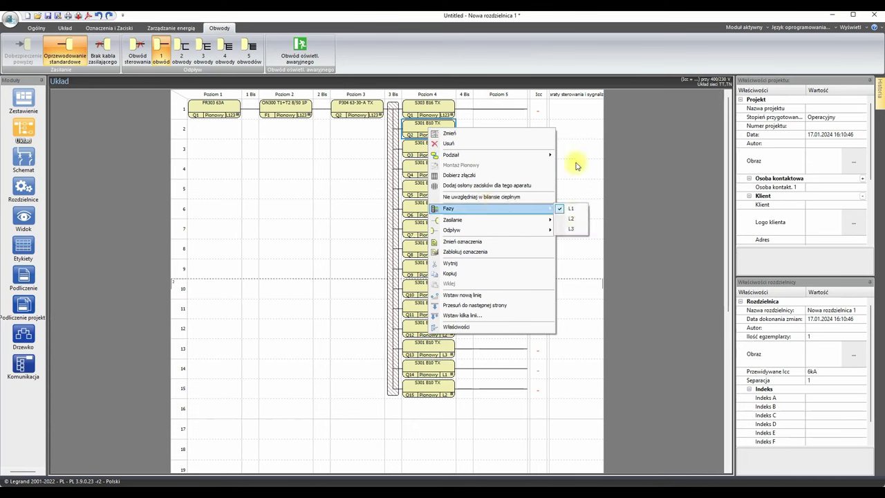
left_click(330, 214)
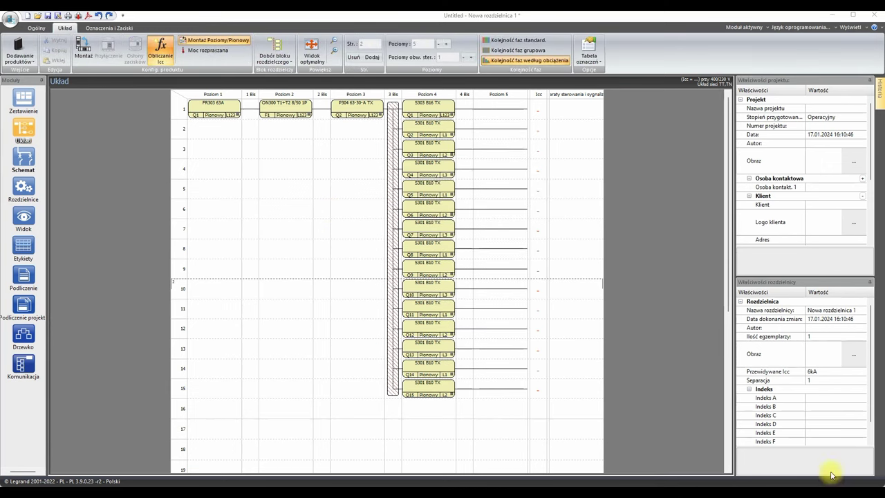
Examine the single-line diagram of the switchboard on Arkusz 1 in the Schemat module
left_click(22, 161)
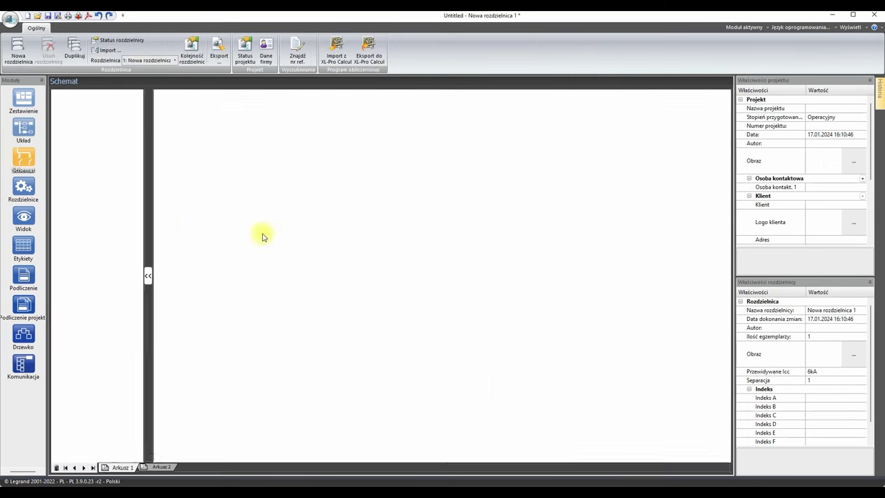
mouse_move(451, 455)
left_mouse_down()
mouse_move(635, 458)
mouse_move(458, 458)
left_mouse_up()
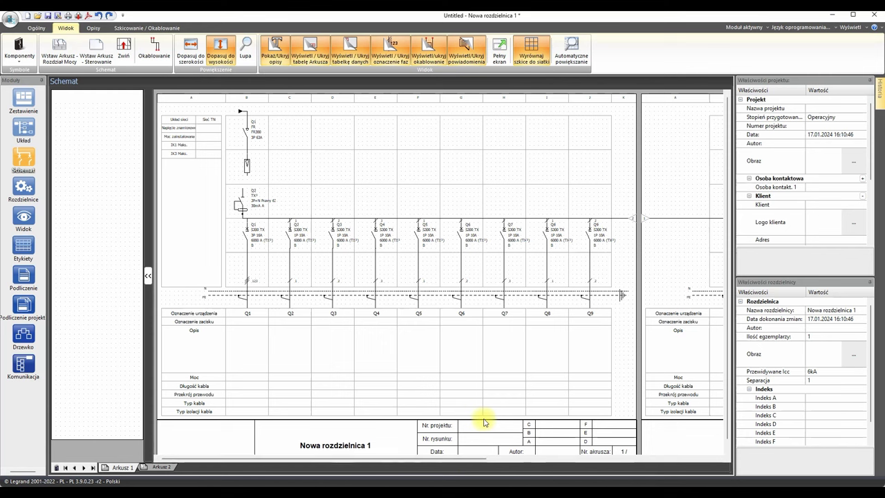
In the Rozdzielnice module, select the wall-mounted Practibox S enclosure with a width of 22M
left_click(23, 190)
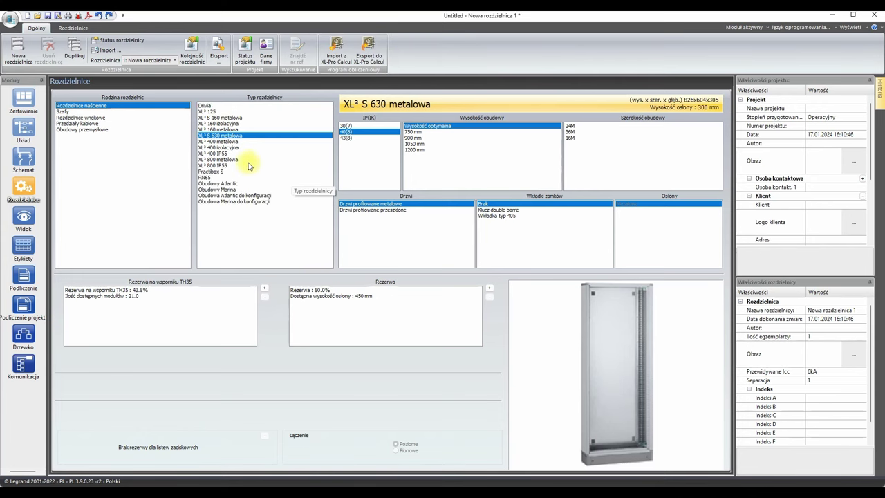
left_click(221, 172)
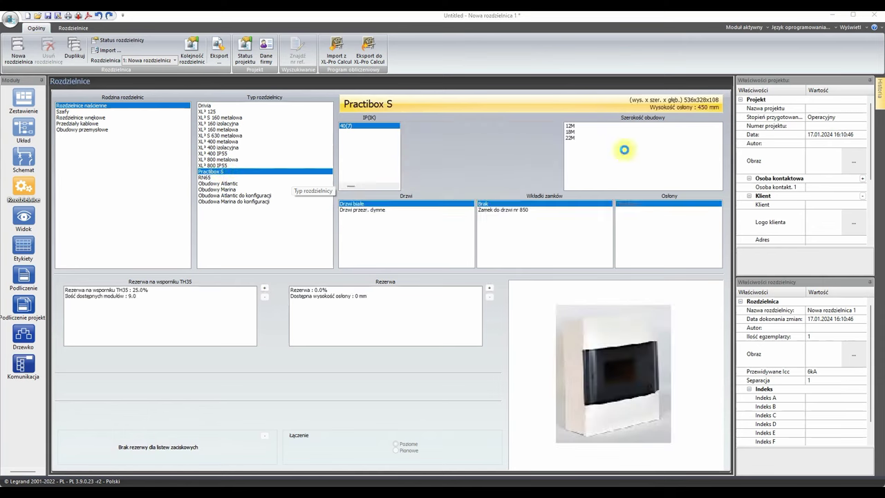
left_click(569, 137)
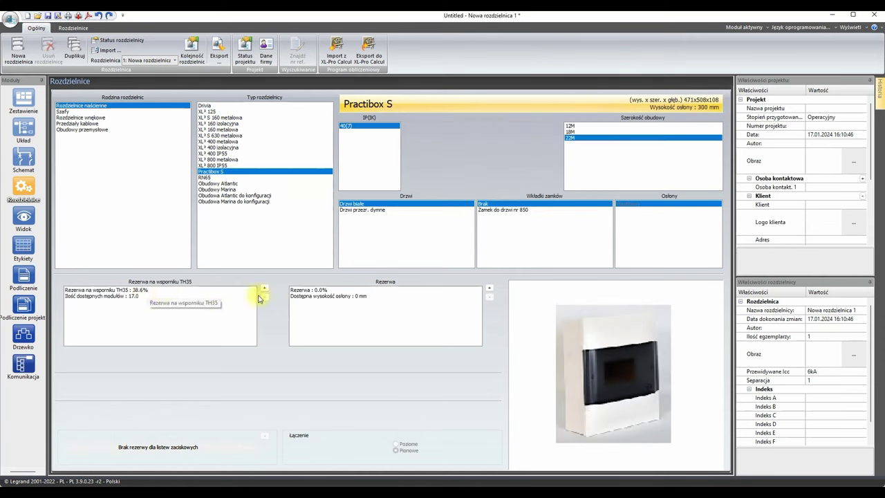
In the Widok module, shift the five lower-rail breakers towards the middle and move the last six upper-rail breakers to the lower rail
left_click(21, 215)
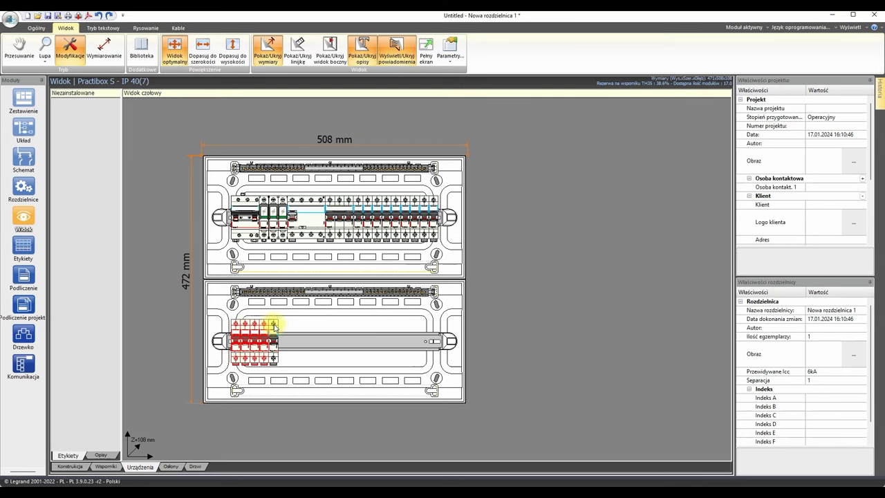
left_click_drag(277, 330, 340, 321)
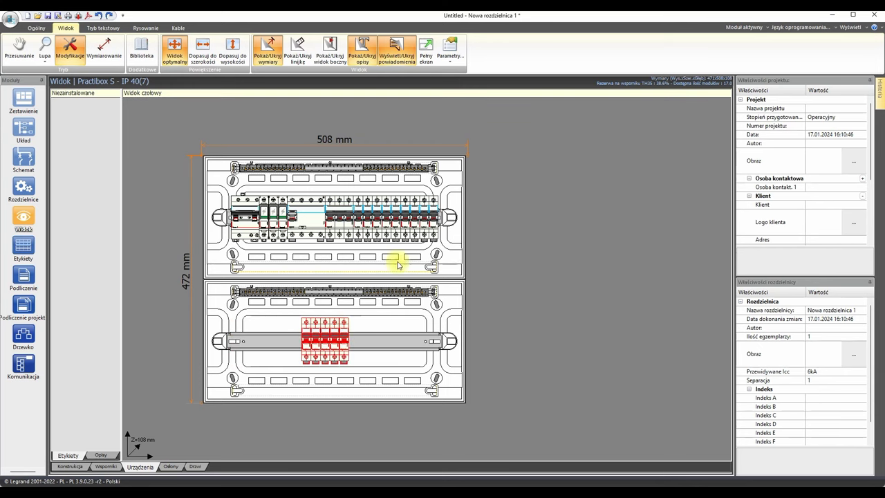
left_click_drag(436, 204, 248, 358)
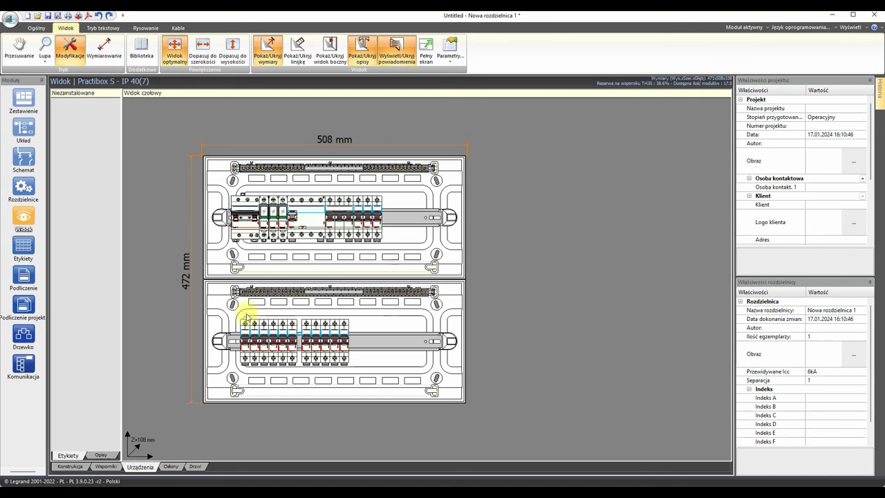
left_click(322, 230)
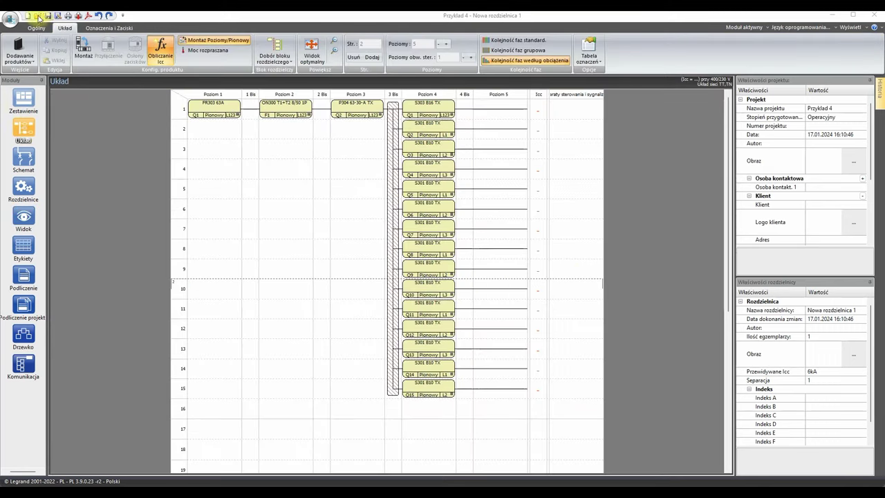
Save a copy of the project under the name Przyklad 5
left_click(15, 18)
left_click(74, 111)
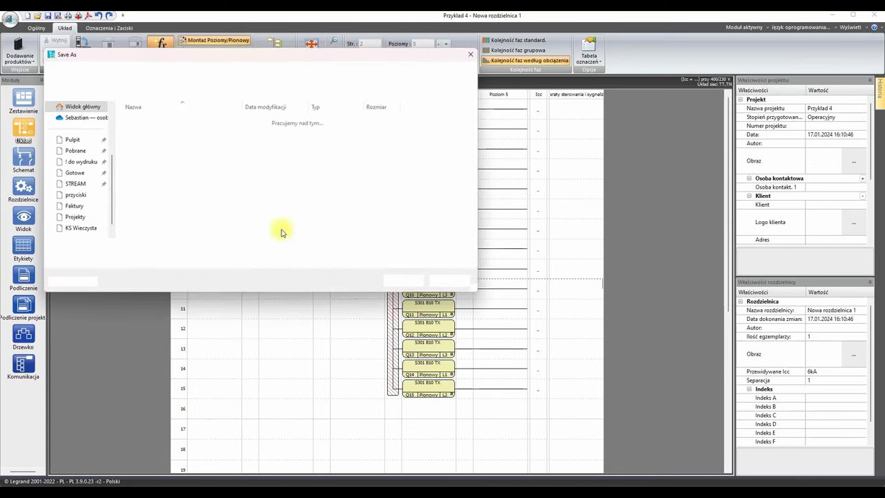
left_click(174, 249)
key("BackSpace")
type("5")
key("Return")
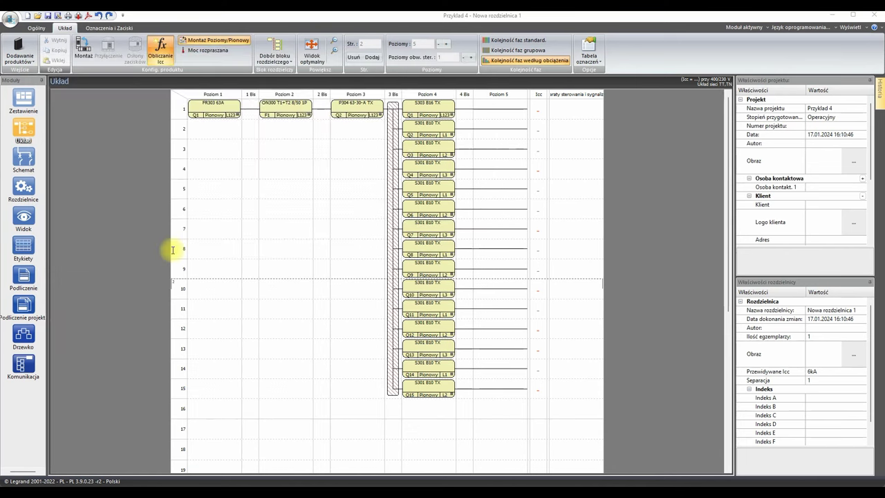
In the Zestawienie module, add three two-pole P302 TX3 residual current devices rated 40A, 30mA, type A
left_click(24, 101)
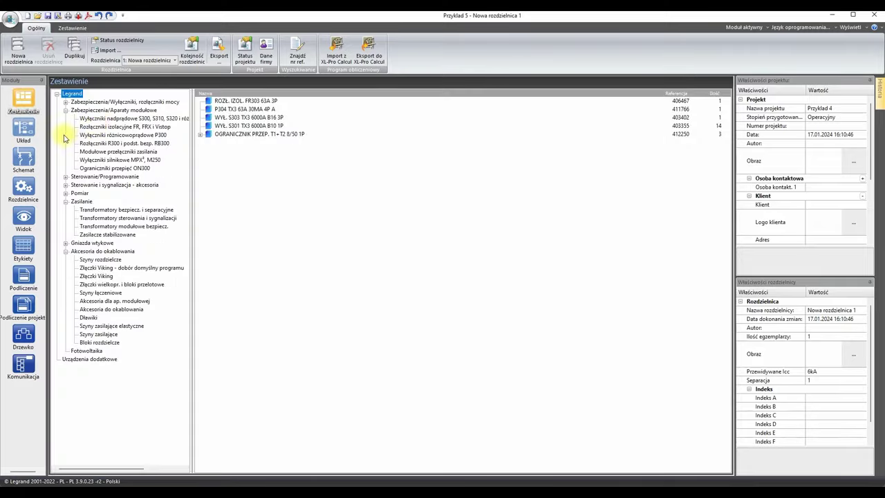
double_click(143, 136)
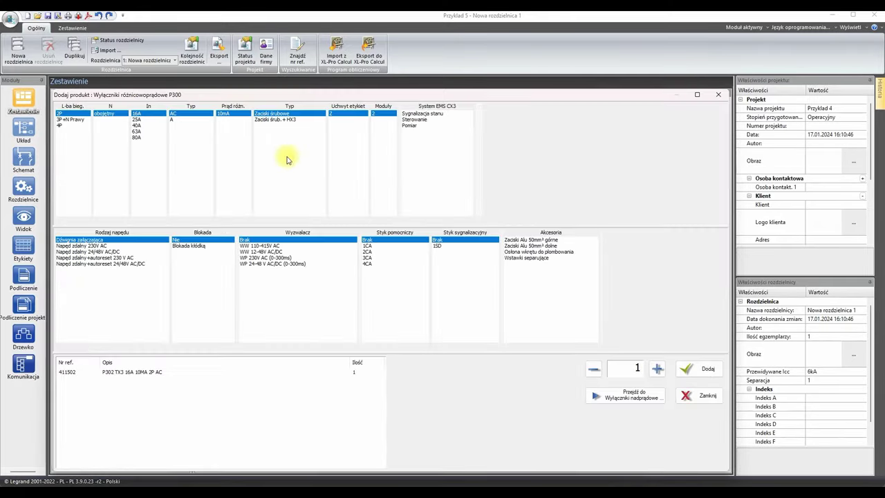
left_click(142, 131)
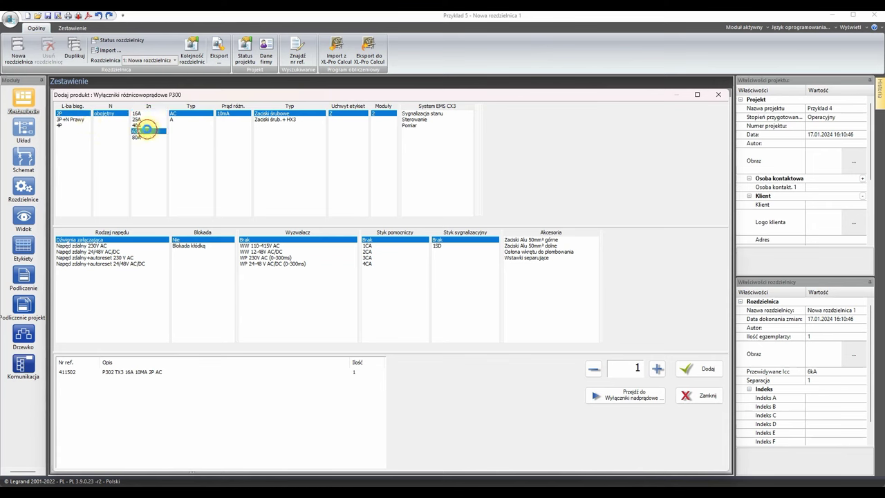
left_click(142, 125)
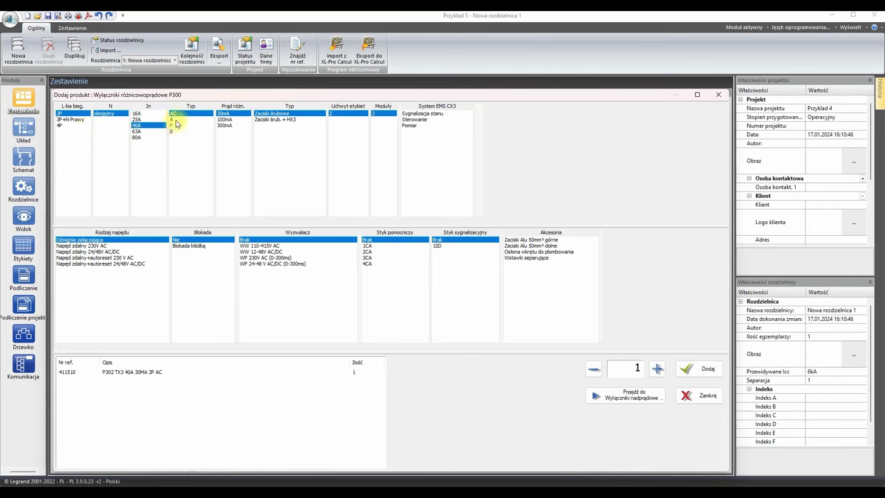
left_click(174, 120)
double_click(658, 369)
left_click(699, 369)
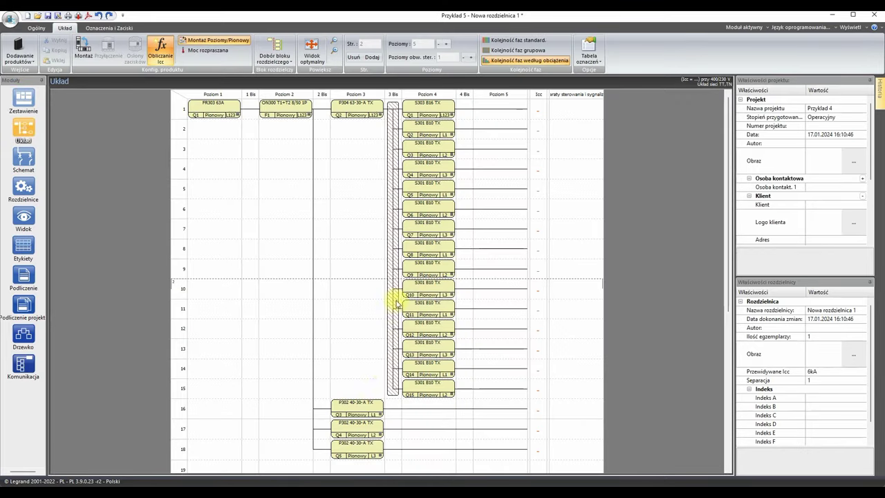
In the Układ module, place the three P302 devices in Poziom 3 at rows 2, 5 and 9
left_click_drag(364, 406, 363, 132)
left_click_drag(355, 424, 360, 186)
left_click_drag(358, 446, 356, 266)
left_click(375, 312)
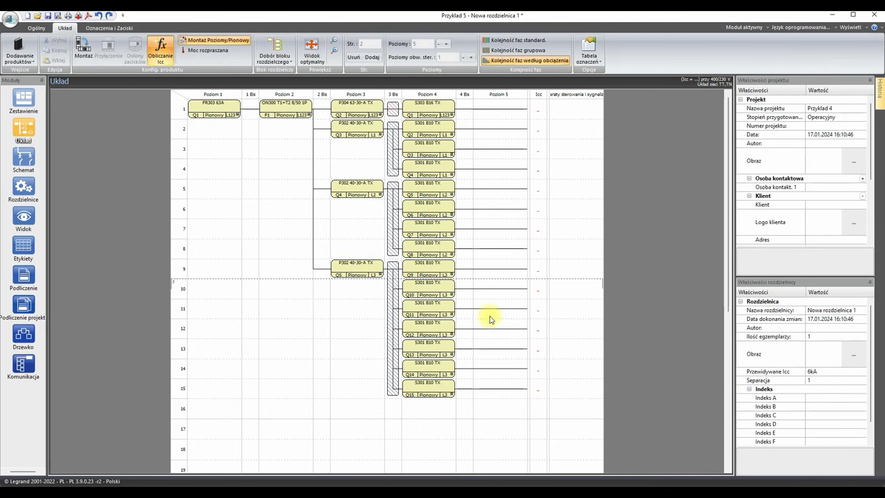
Move the third P302 group to row 12 and the second to row 6, reassigning breakers to fill rows 5 to 10
left_click_drag(508, 415, 346, 330)
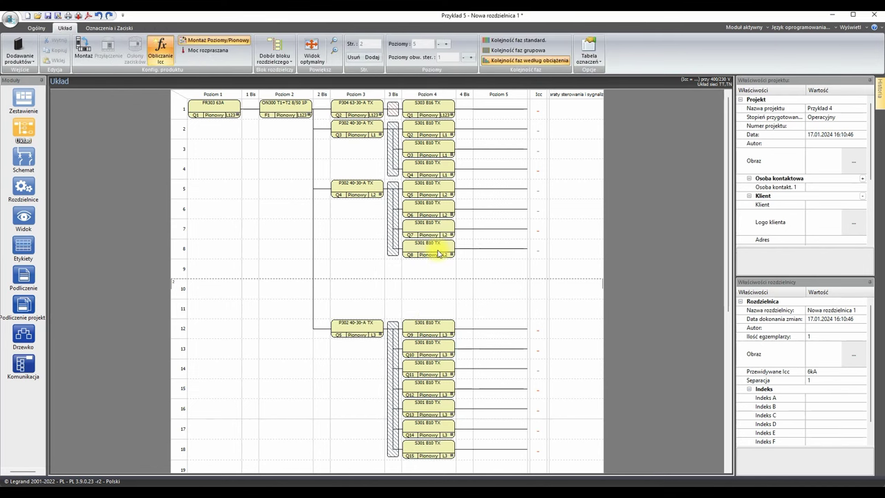
left_click_drag(419, 460, 442, 277)
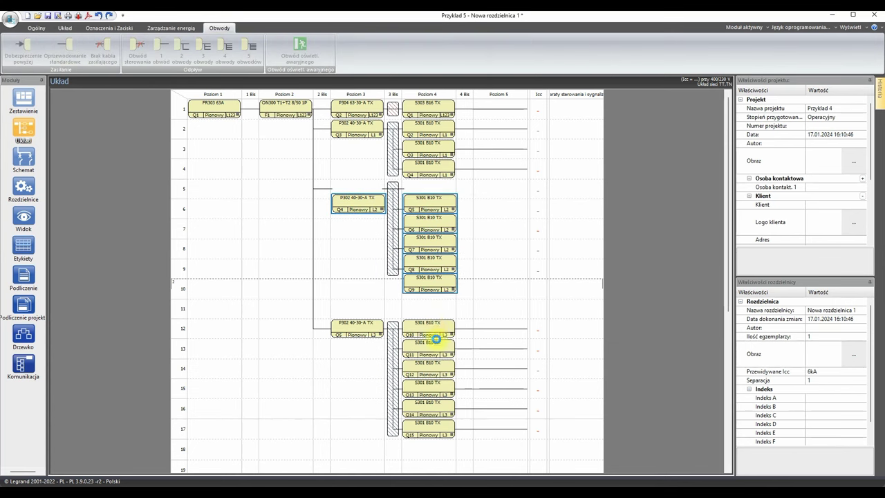
left_click_drag(437, 335, 428, 195)
Move one S301 B10 breaker to row 11 and fill rows 12 to 17 of the third P302 group, adding two more breakers
left_click_drag(432, 354, 434, 306)
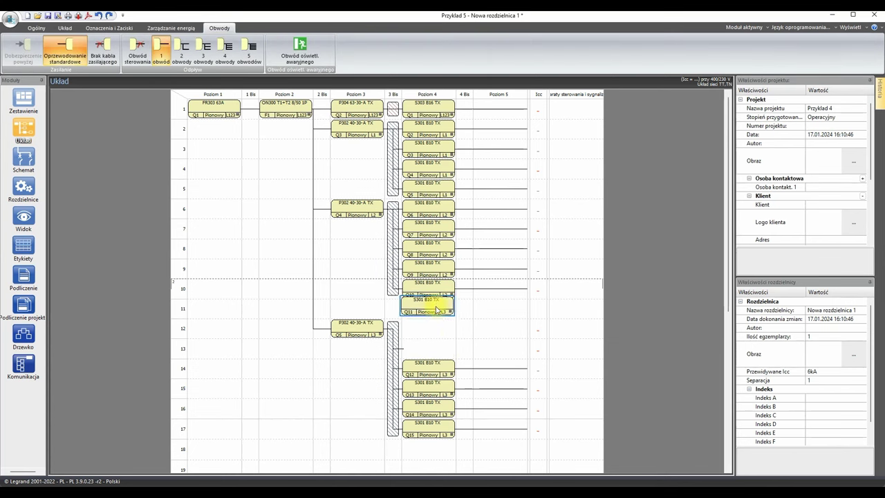
left_click_drag(476, 435, 422, 326)
left_click_drag(453, 365, 426, 389)
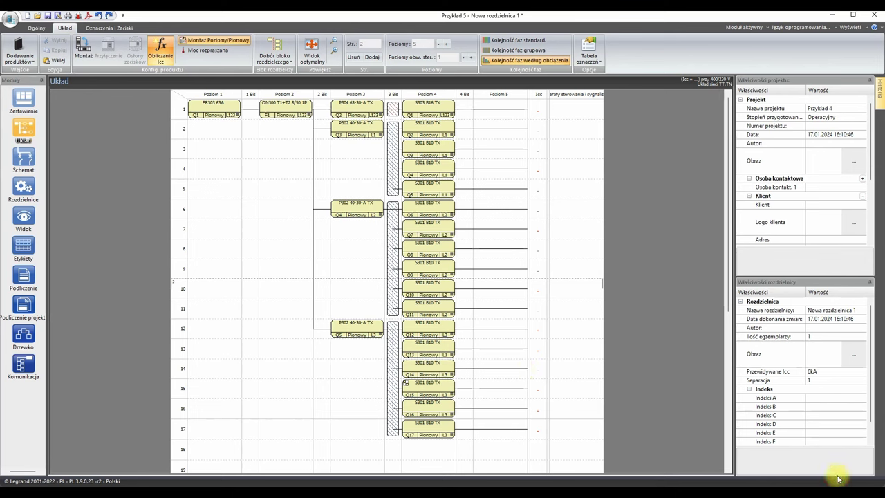
Check the phase options of the three P302 devices Q3, Q4 and Q5 and of the P304 device in Poziom 3
left_click(374, 136)
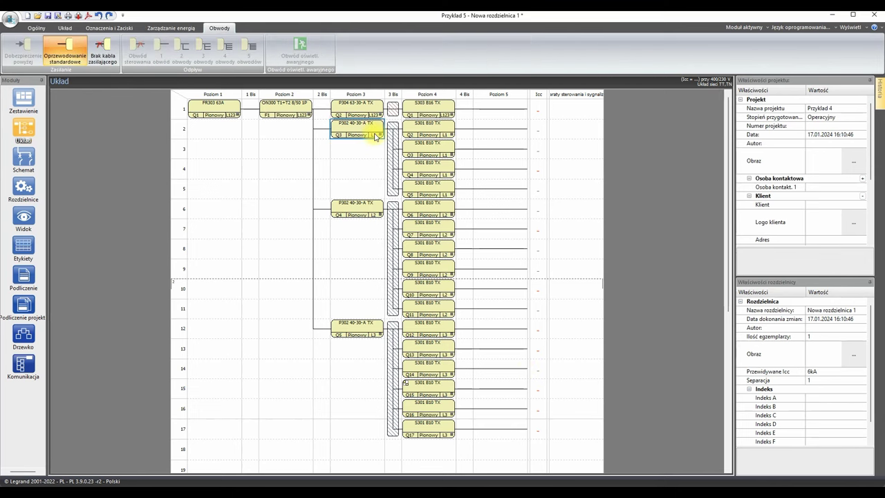
right_click(375, 136)
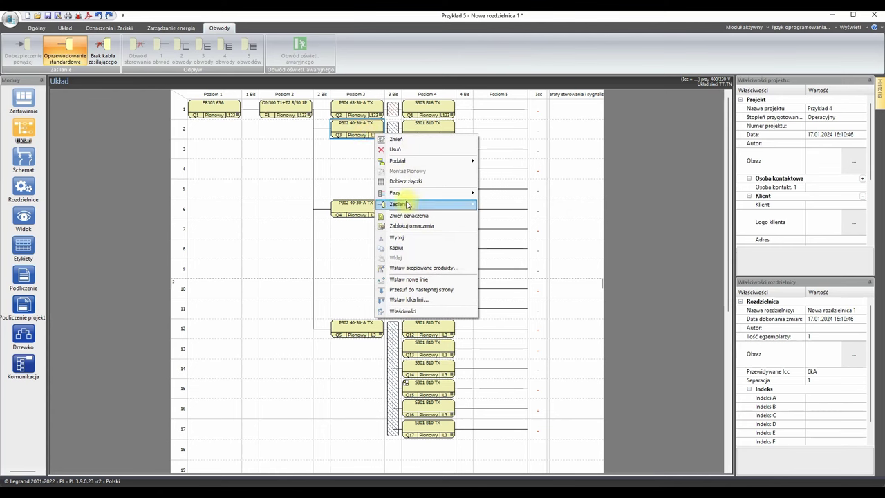
mouse_move(444, 197)
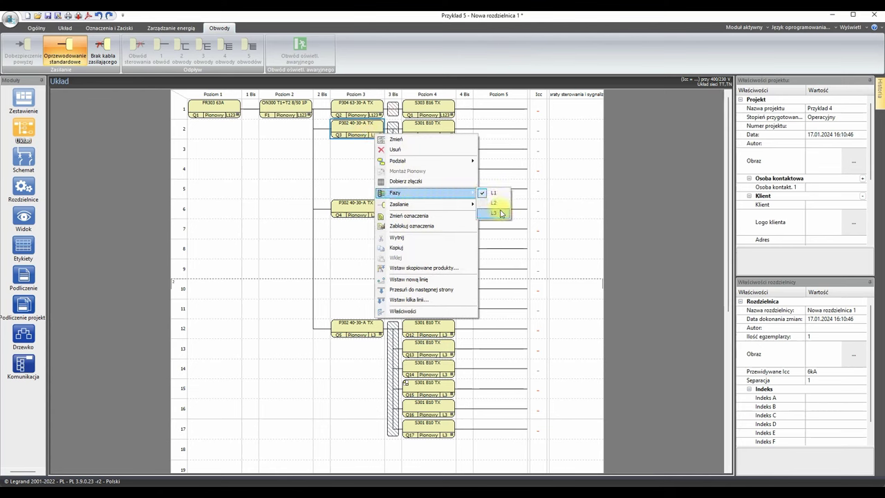
left_click(355, 211)
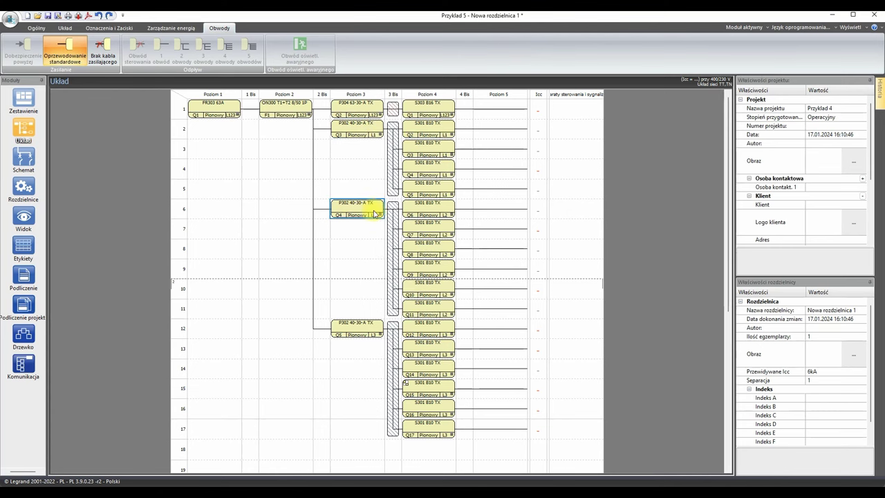
right_click(374, 214)
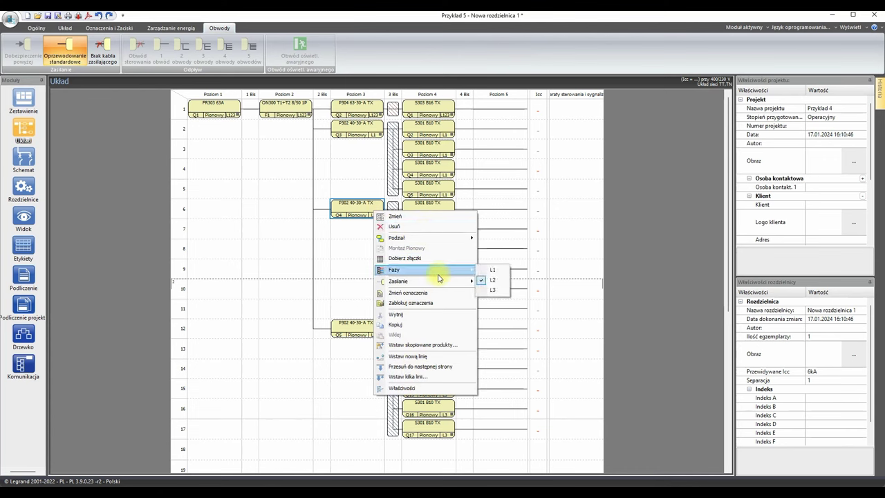
left_click(354, 335)
right_click(354, 335)
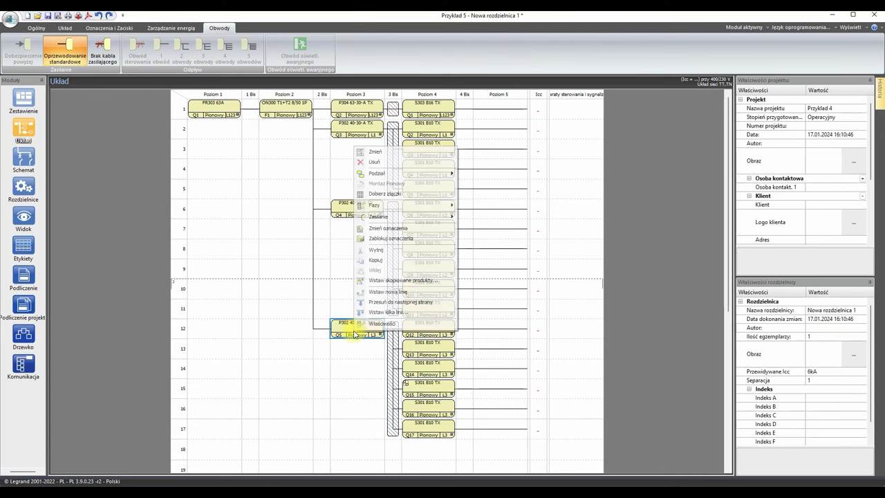
mouse_move(432, 208)
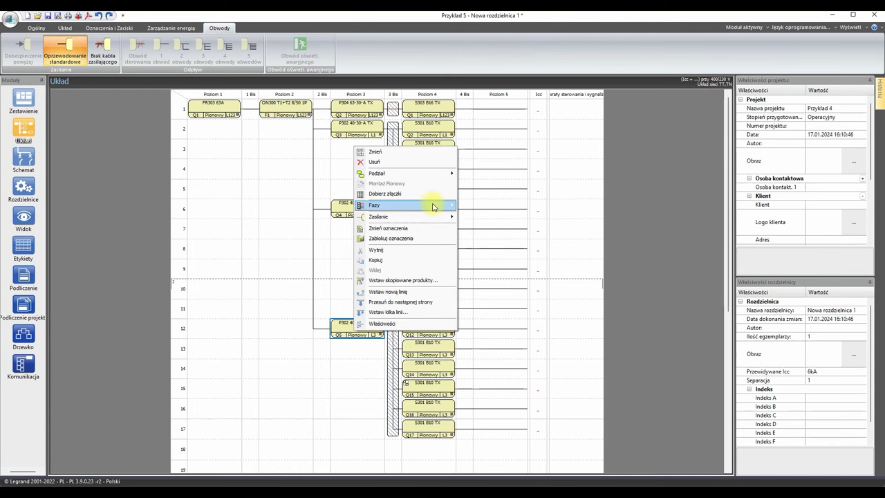
left_click(363, 109)
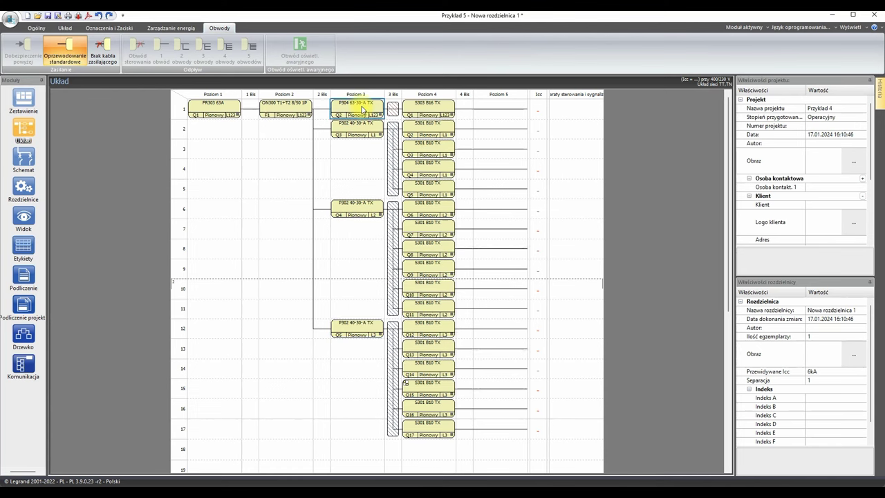
right_click(363, 108)
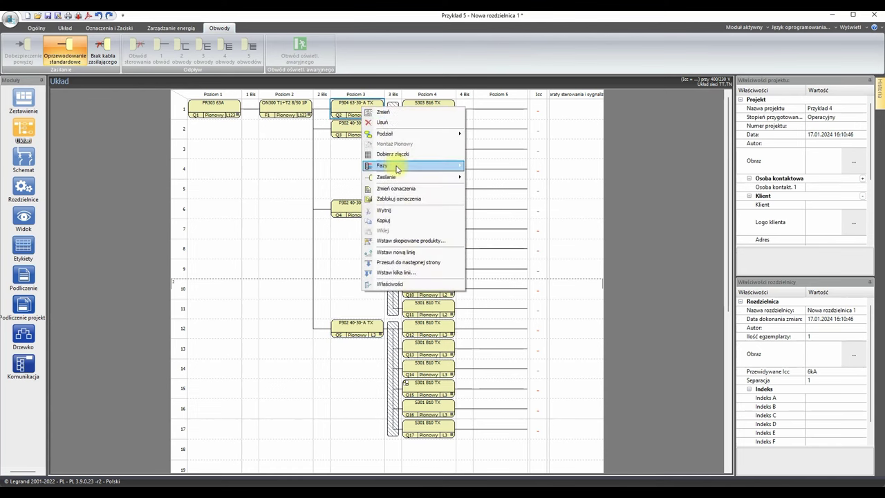
mouse_move(396, 166)
Examine in the Schemat module how the P302 devices feed their breaker groups, focusing on the column of circuit Q6
left_click(24, 159)
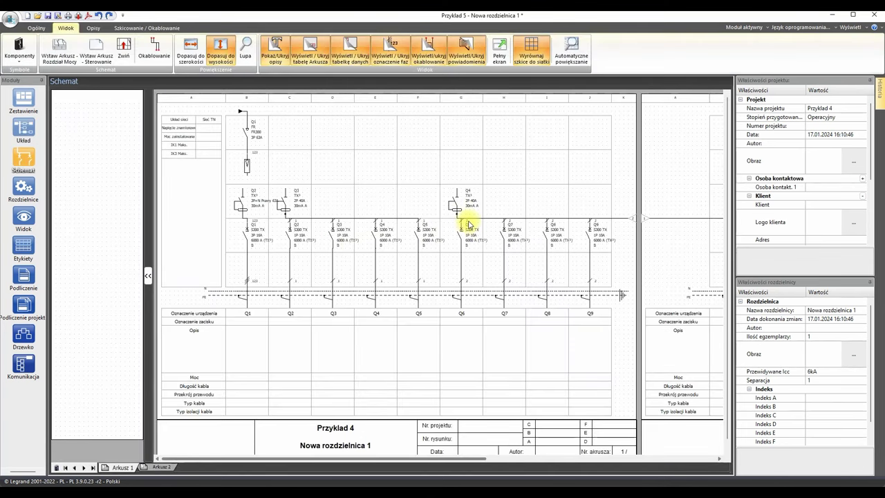
left_click(467, 225)
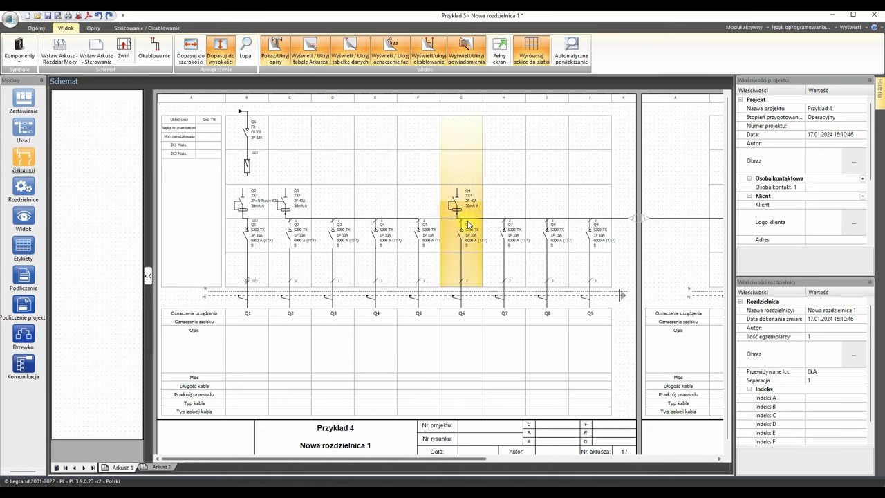